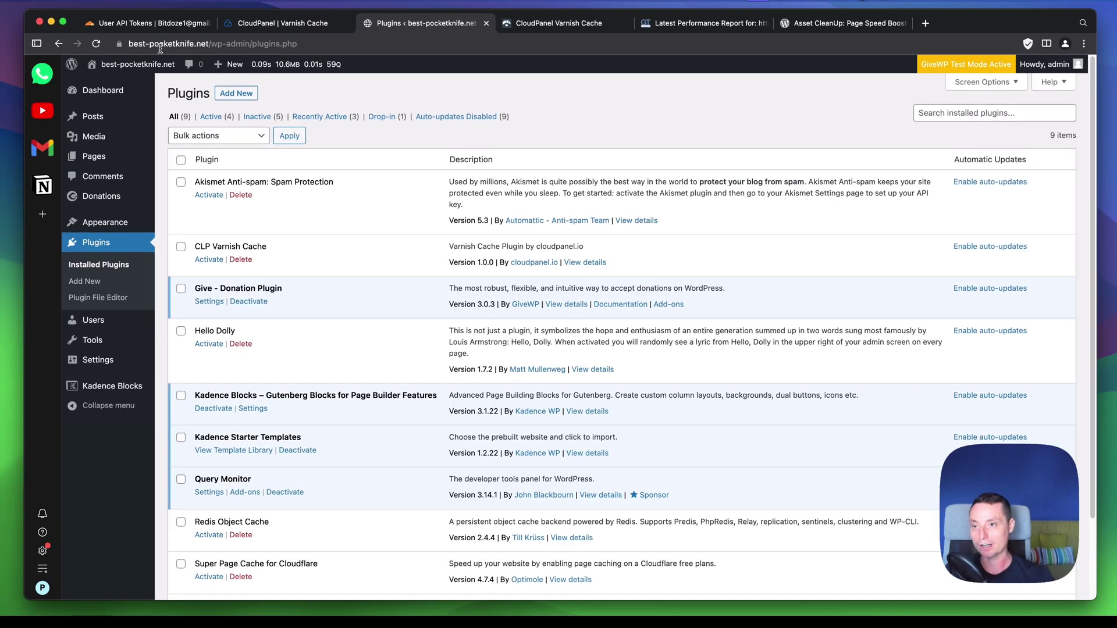
# - Review the GTmetrix performance report for best-pocketknife.net, including its grade, web vitals, TTFB, speed visualization and top issues
pyautogui.moveTo(252, 60)
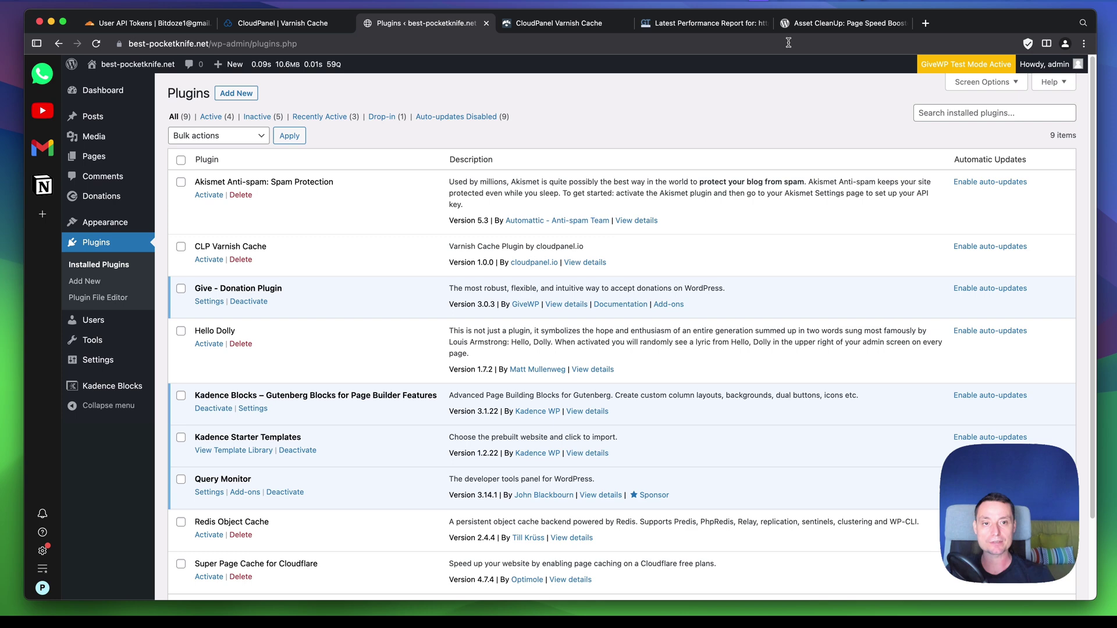
pyautogui.click(701, 24)
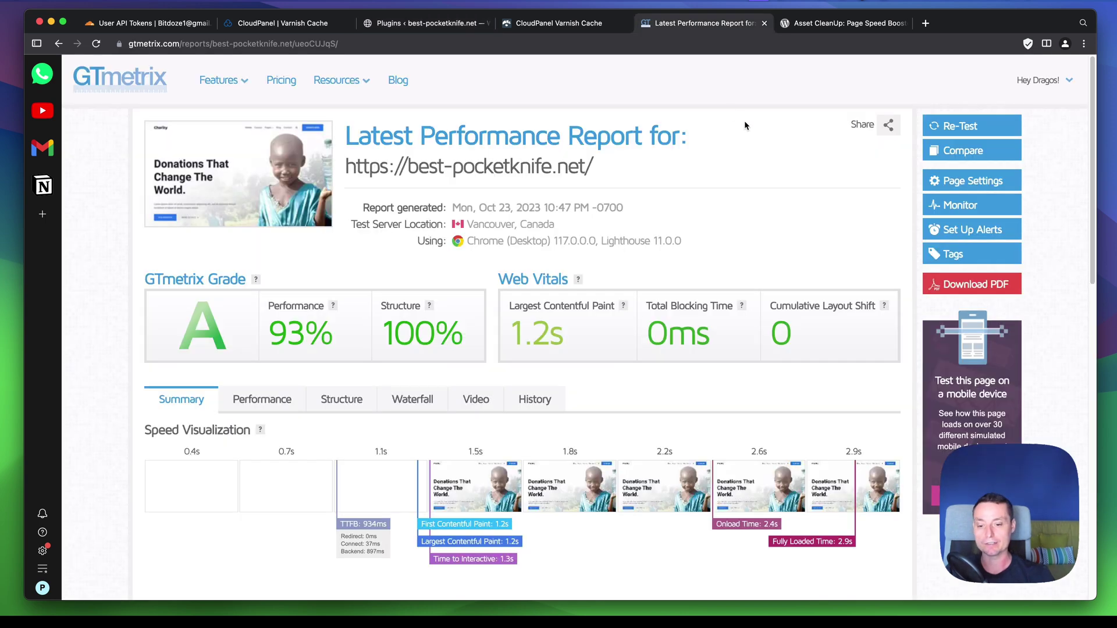
pyautogui.scroll(-1, 570, 188)
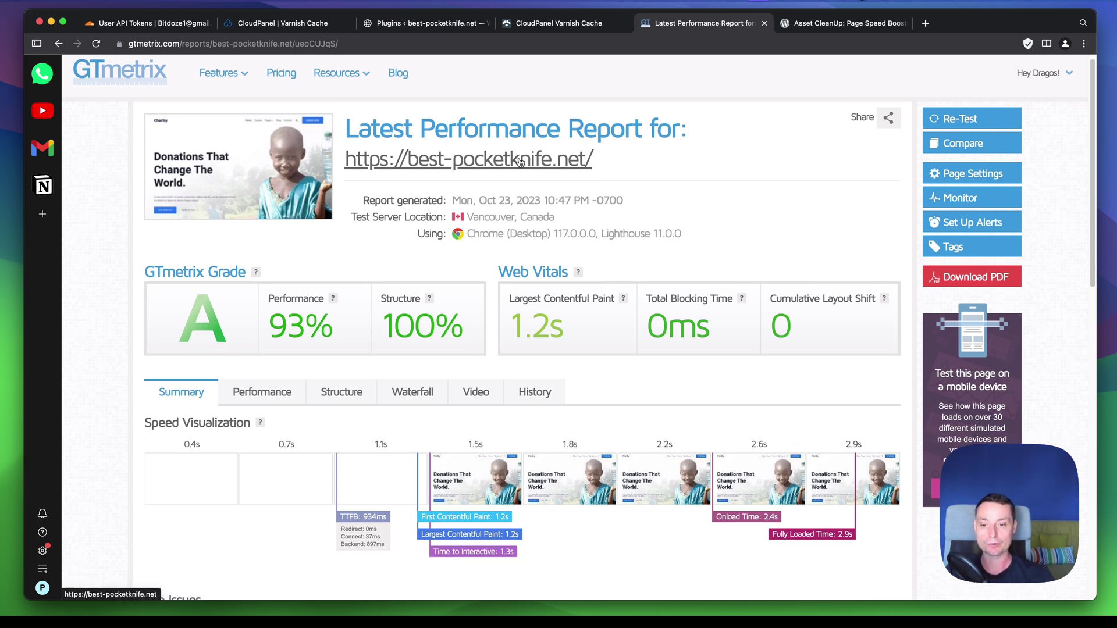
pyautogui.scroll(-2, 524, 157)
pyautogui.scroll(-1, 698, 279)
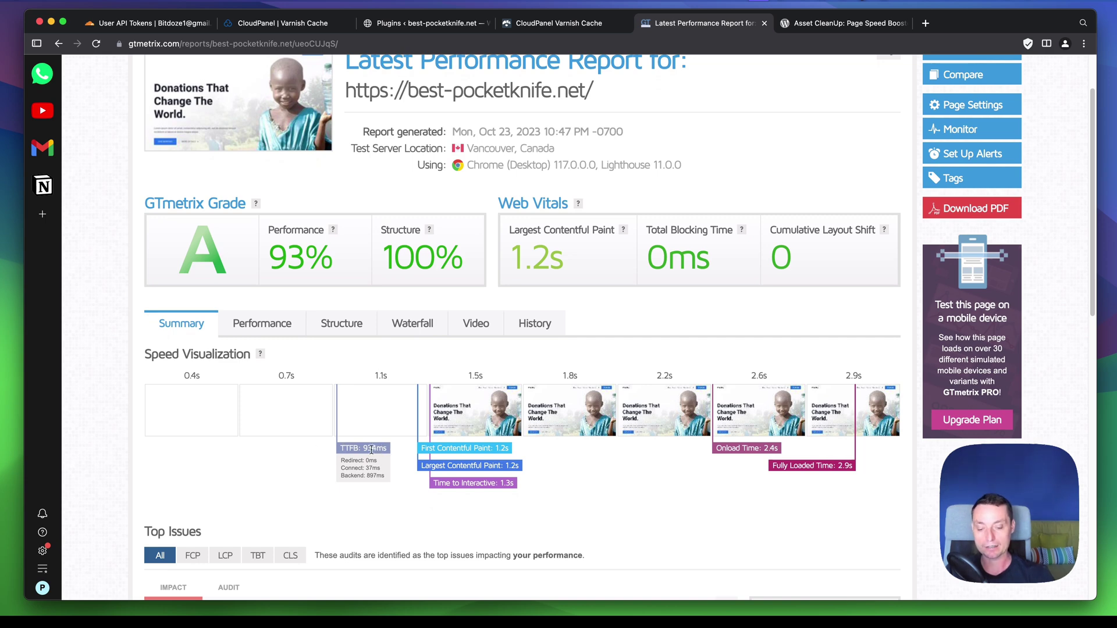
pyautogui.scroll(-4, 366, 411)
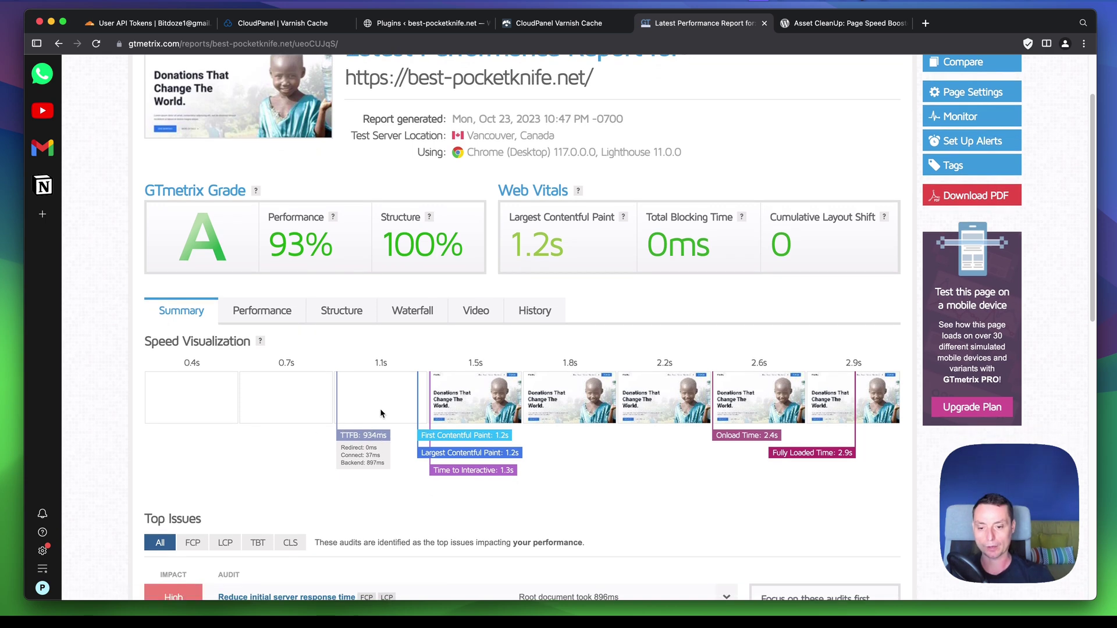
pyautogui.scroll(1, 365, 406)
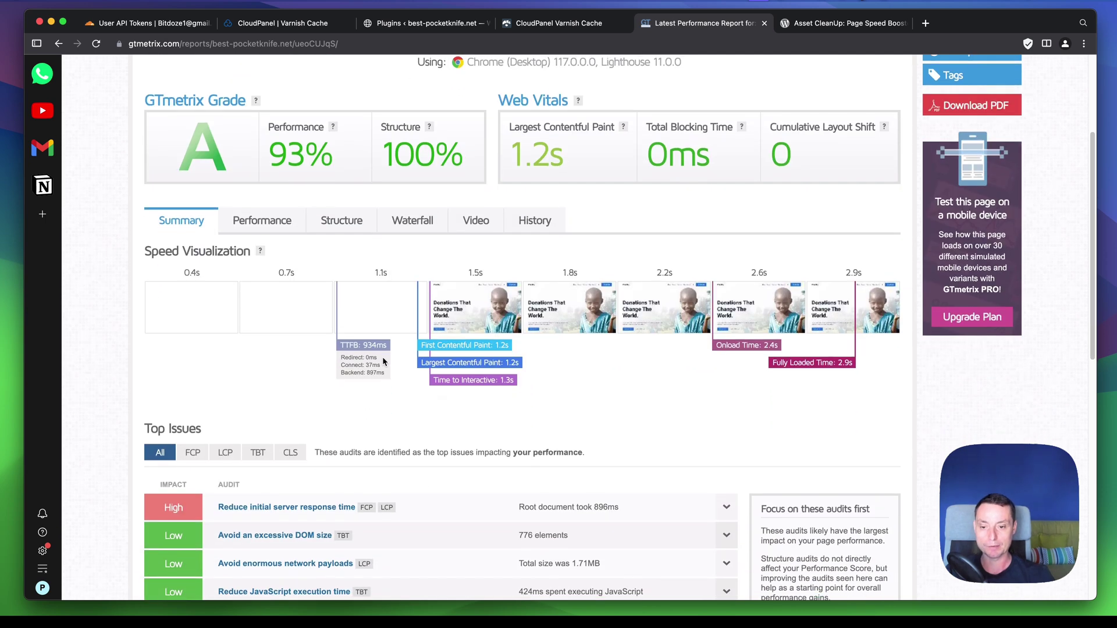
pyautogui.scroll(4, 554, 424)
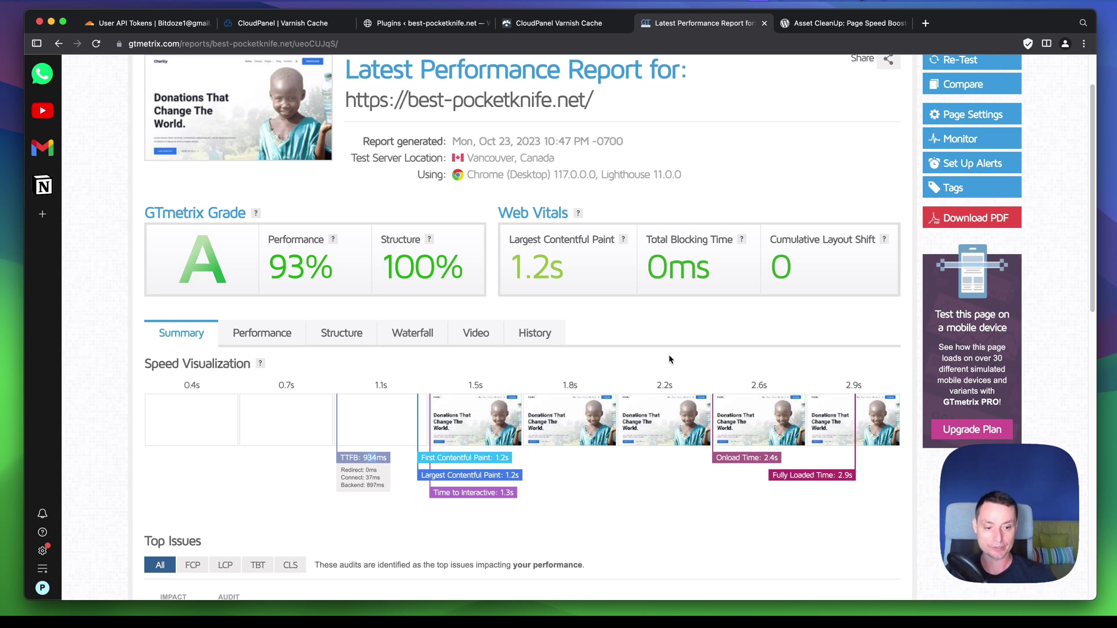
# - Copy the site's base URL from the WordPress plugins page address, open it in a new tab and look through the homepage
pyautogui.click(407, 24)
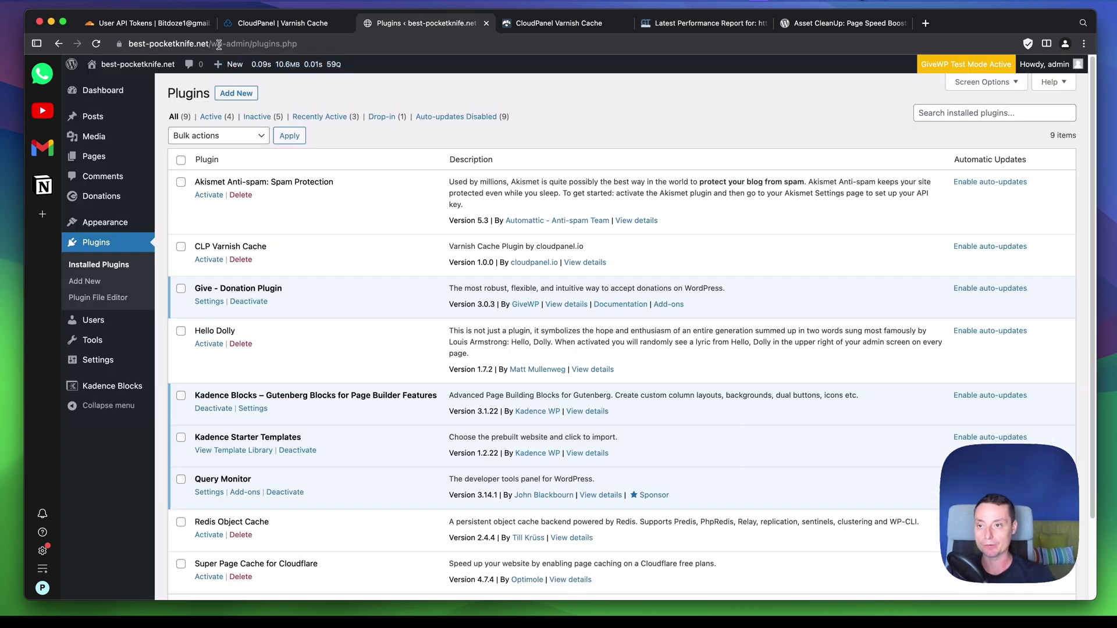
pyautogui.moveTo(215, 43); pyautogui.dragTo(124, 36)
pyautogui.press('super+c')
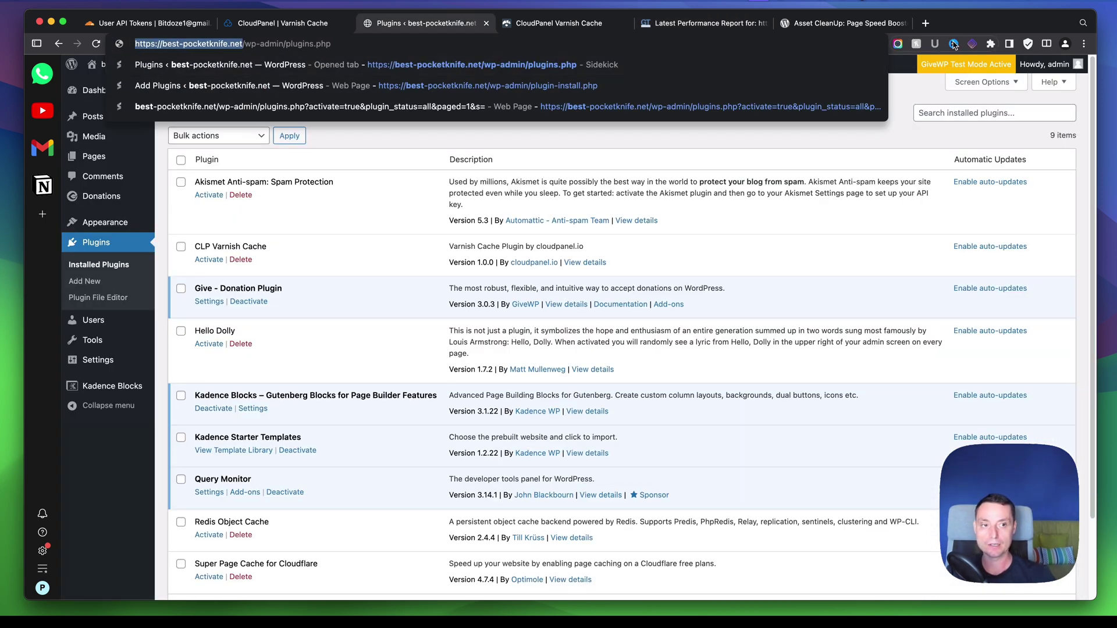
pyautogui.click(926, 23)
pyautogui.press('super+v')
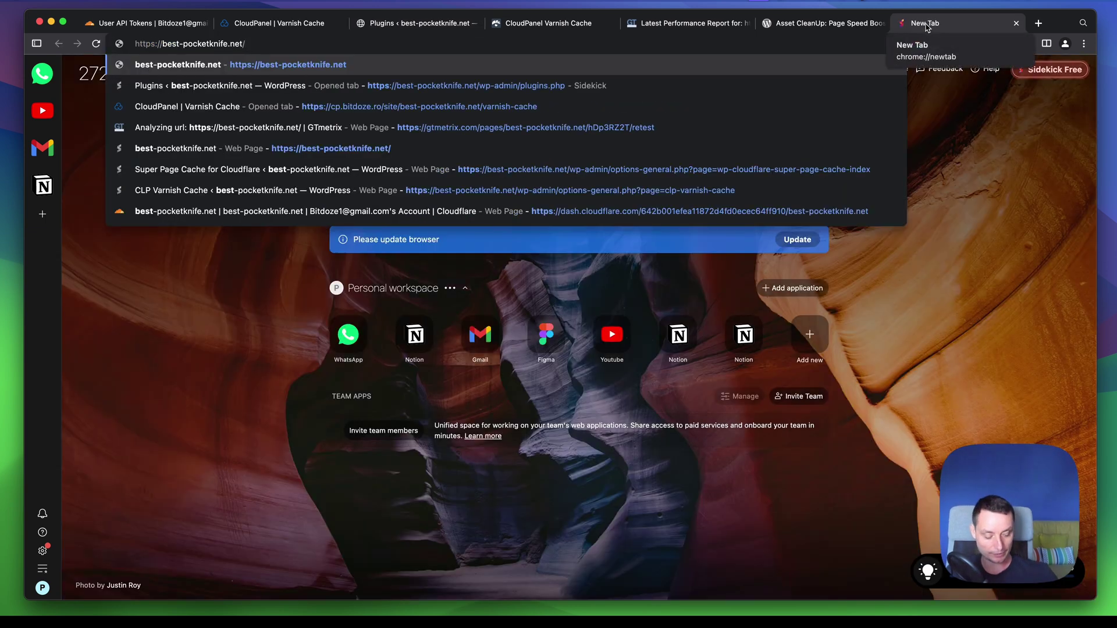
pyautogui.press('Return')
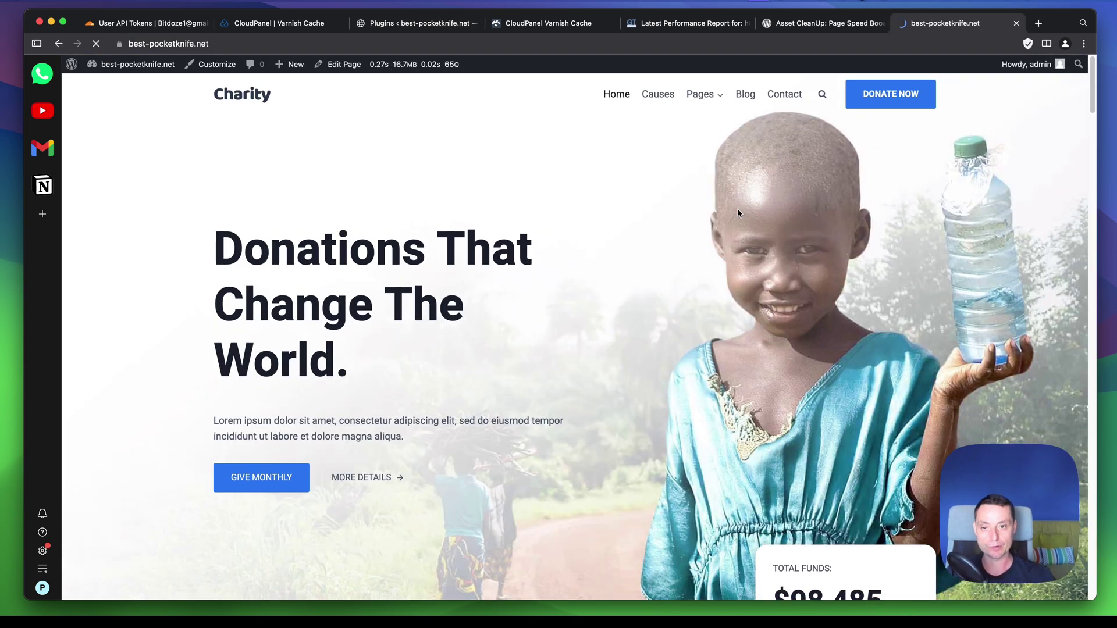
pyautogui.scroll(-10, 575, 209)
pyautogui.scroll(-3, 575, 212)
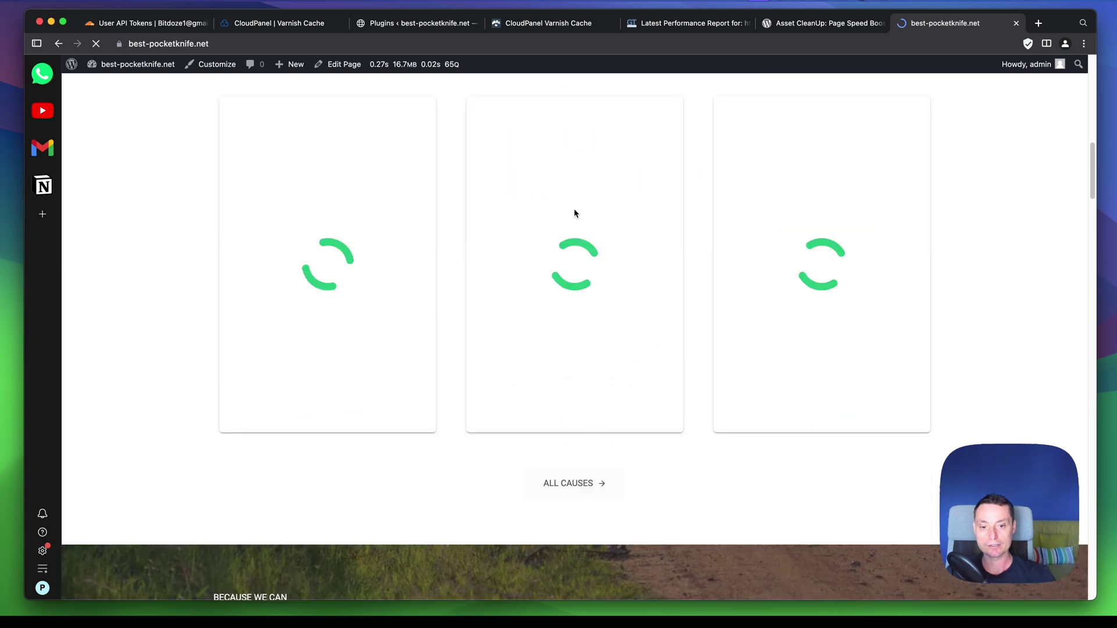
pyautogui.scroll(-20, 573, 214)
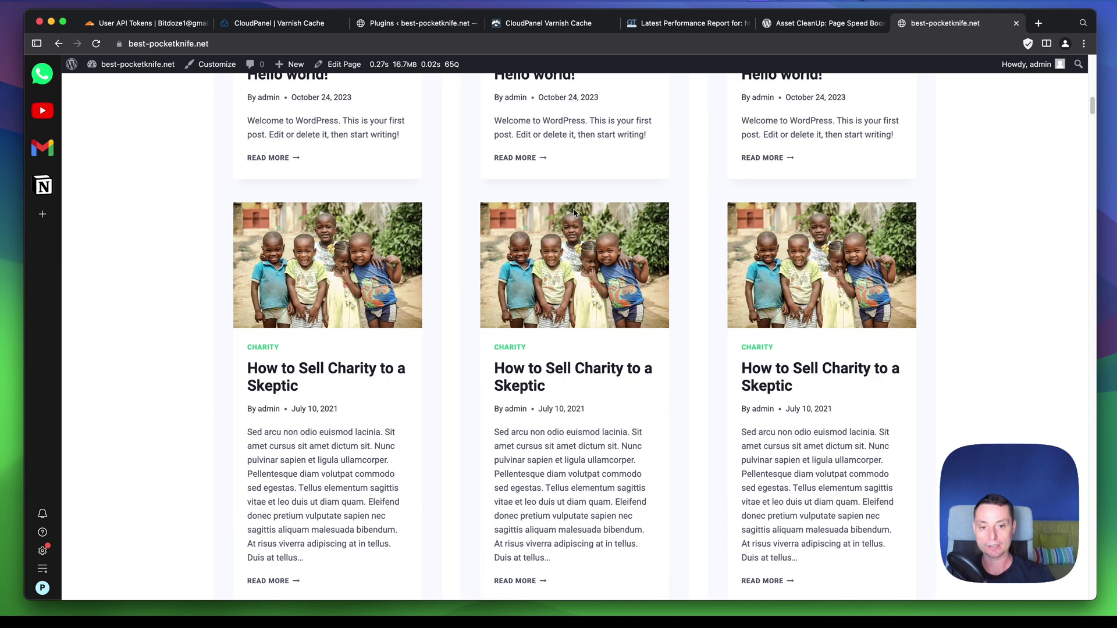
pyautogui.scroll(-20, 574, 214)
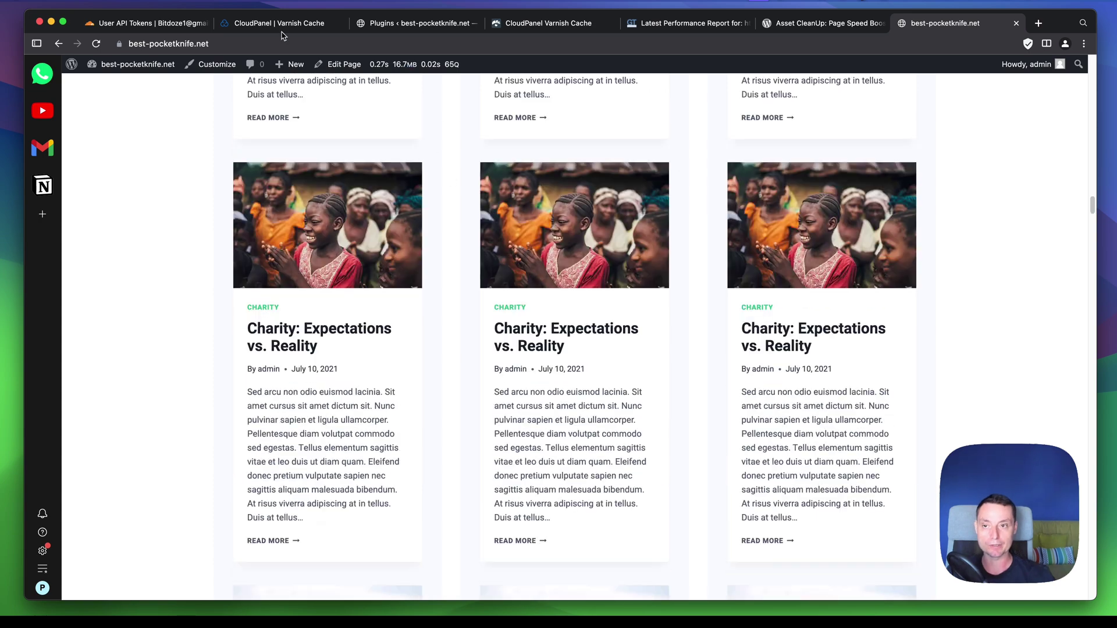
# - Open the best-pocketknife.net homepage in a new incognito window
pyautogui.press('super+l')
pyautogui.click(1083, 43)
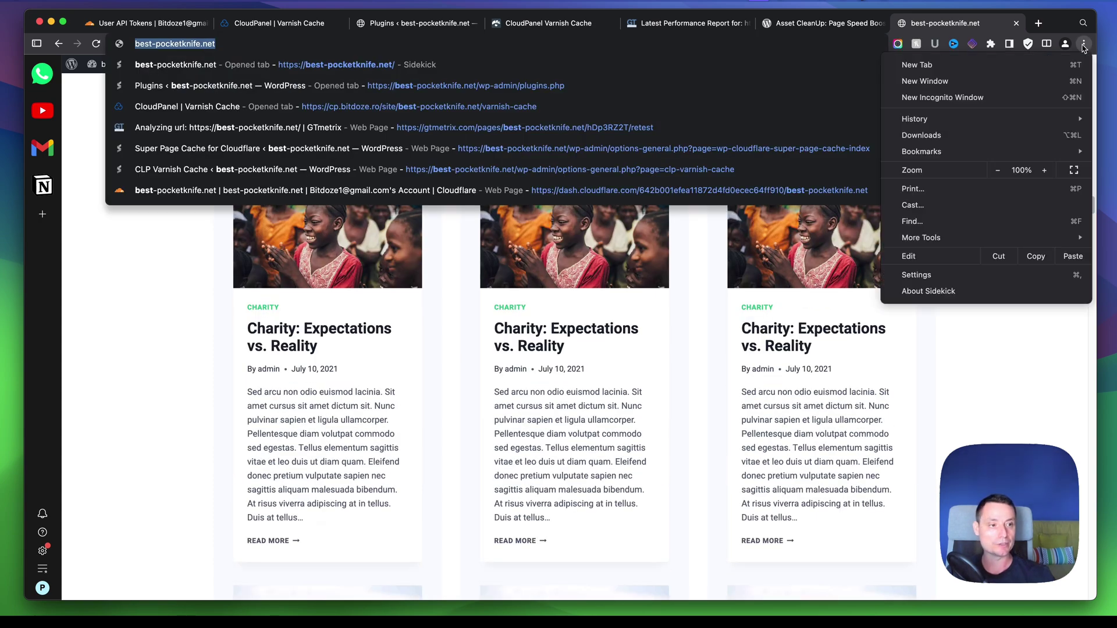
pyautogui.click(983, 99)
pyautogui.press('super+v')
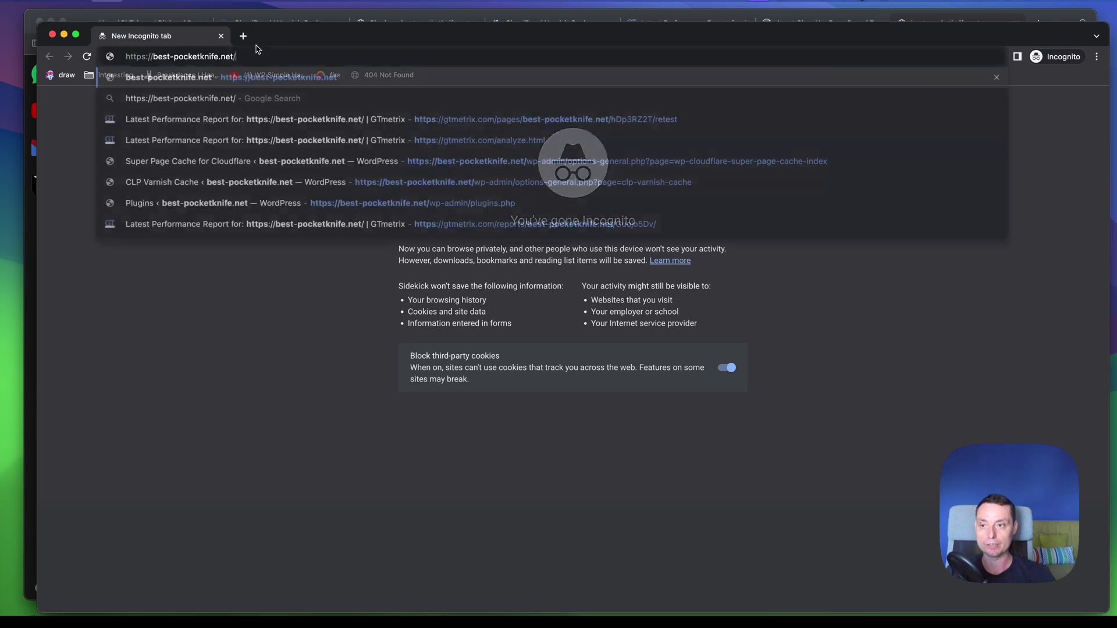
pyautogui.press('Return')
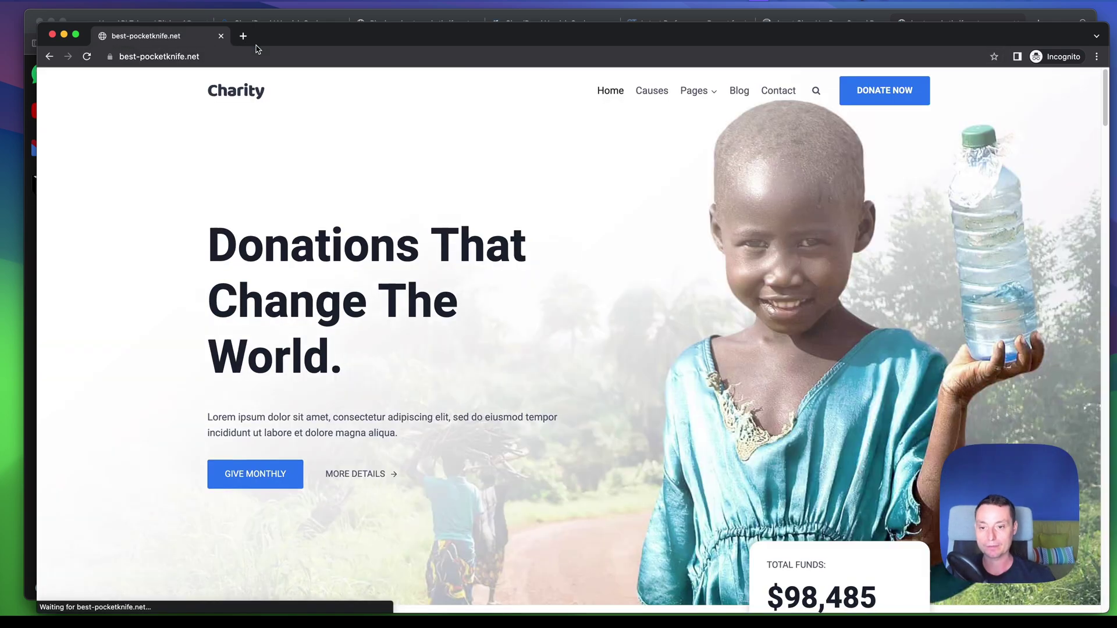
# - Open the developer tools' Network view for the homepage and reload the page to record its requests
pyautogui.rightClick(483, 206)
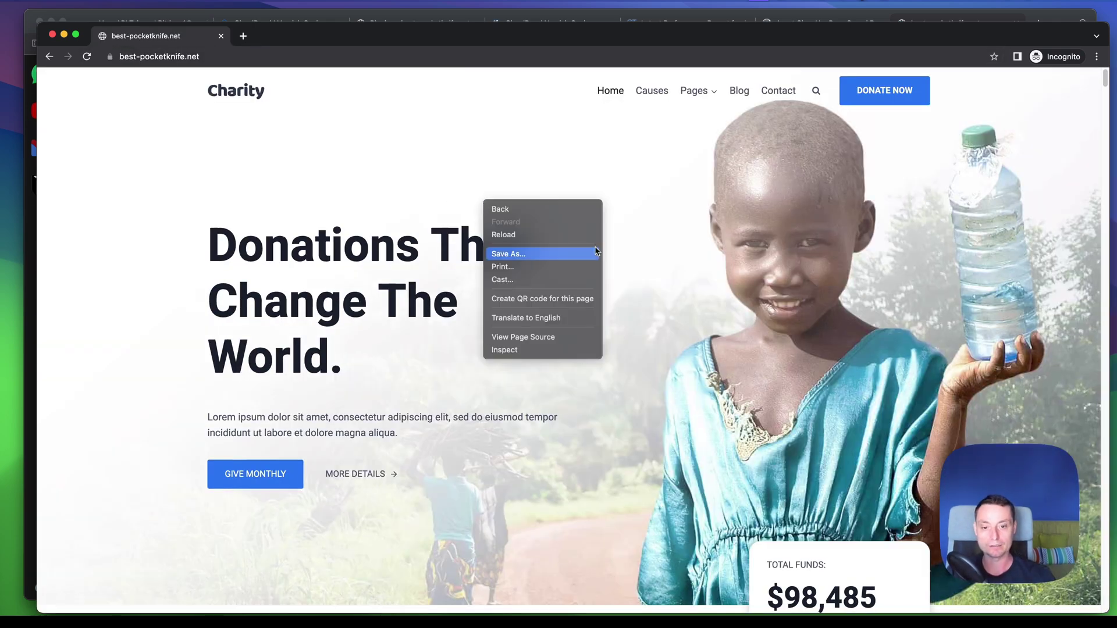
pyautogui.click(551, 339)
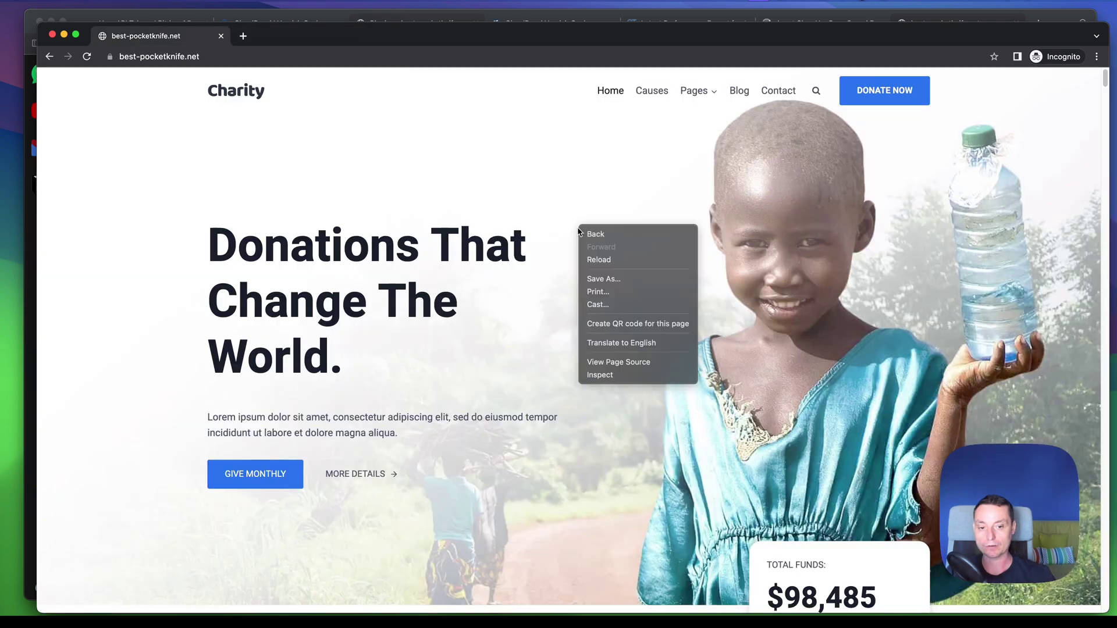
pyautogui.click(599, 375)
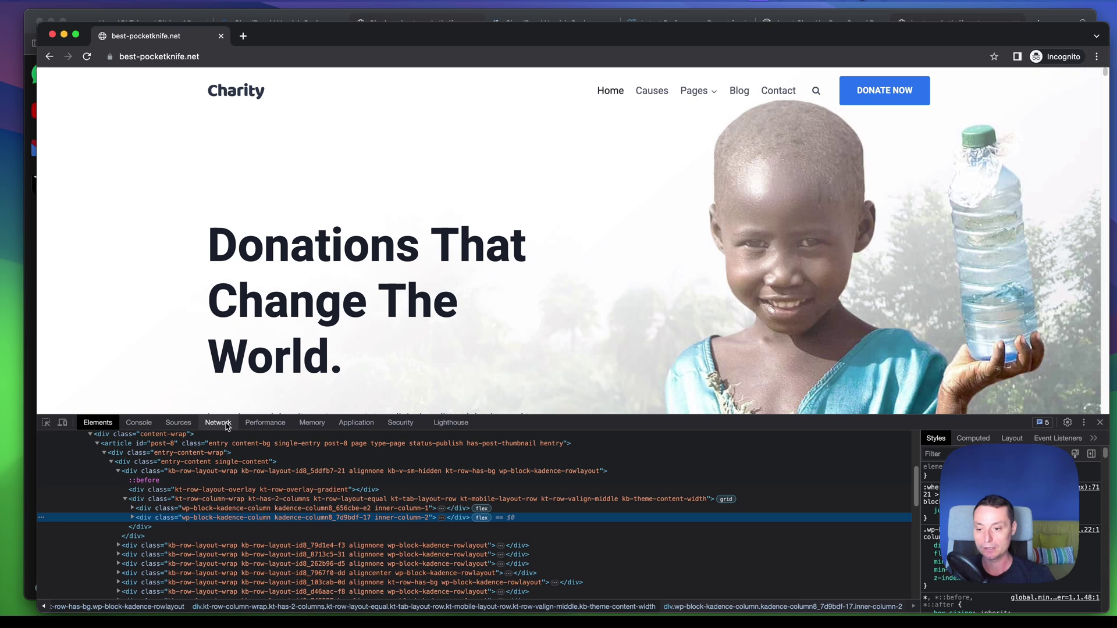
pyautogui.click(226, 423)
pyautogui.click(218, 59)
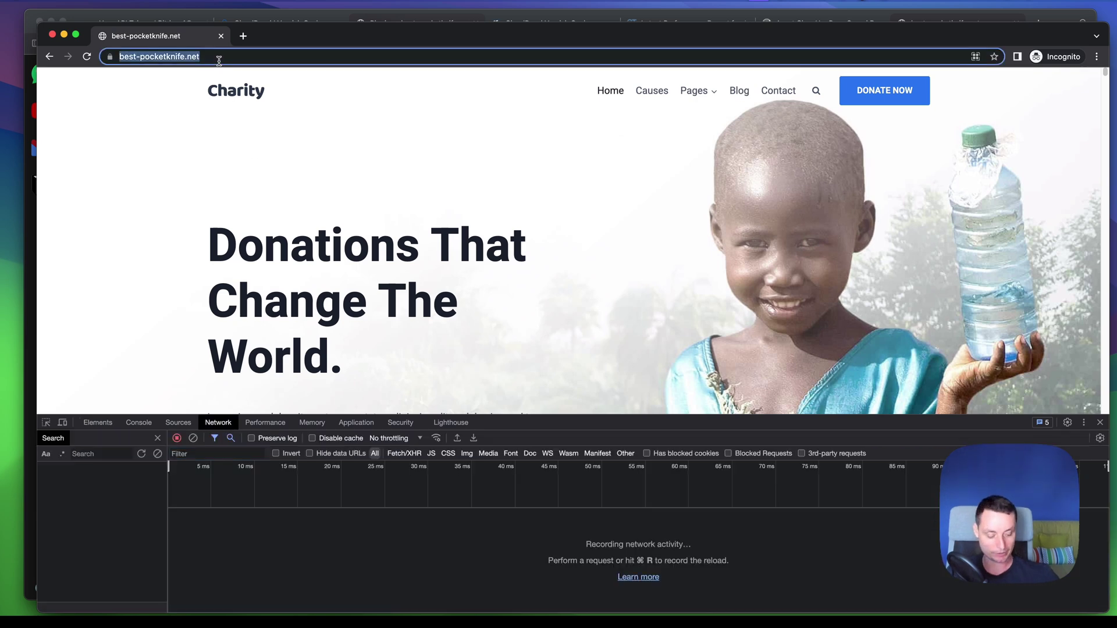
pyautogui.press('Return')
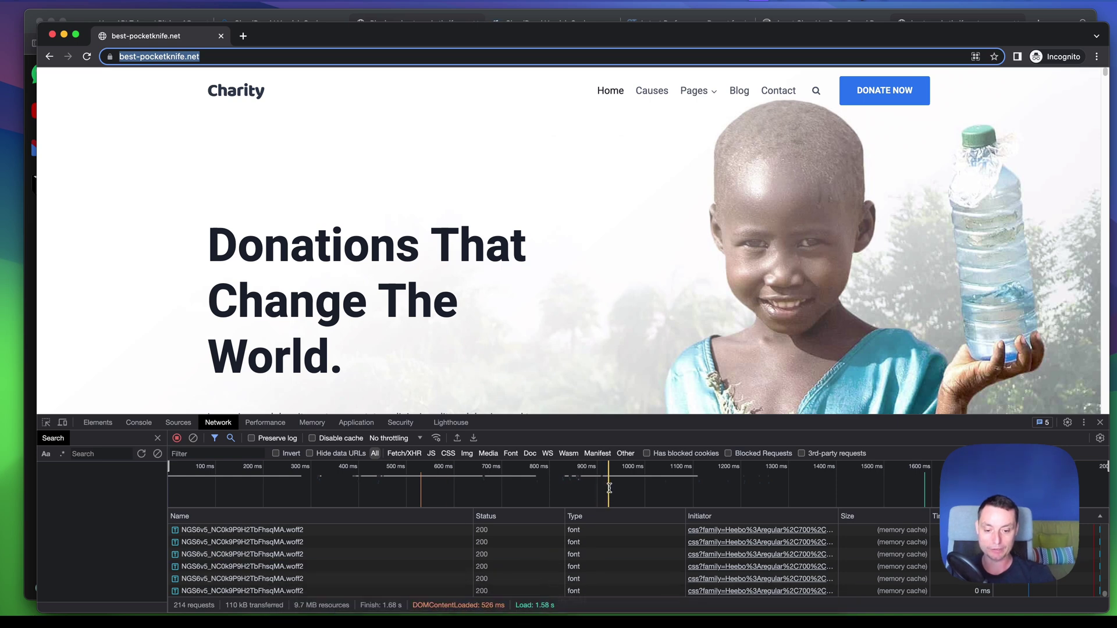
# - Reload the homepage two more times to compare its load times, and leave the incognito window
pyautogui.moveTo(526, 35); pyautogui.dragTo(529, 21)
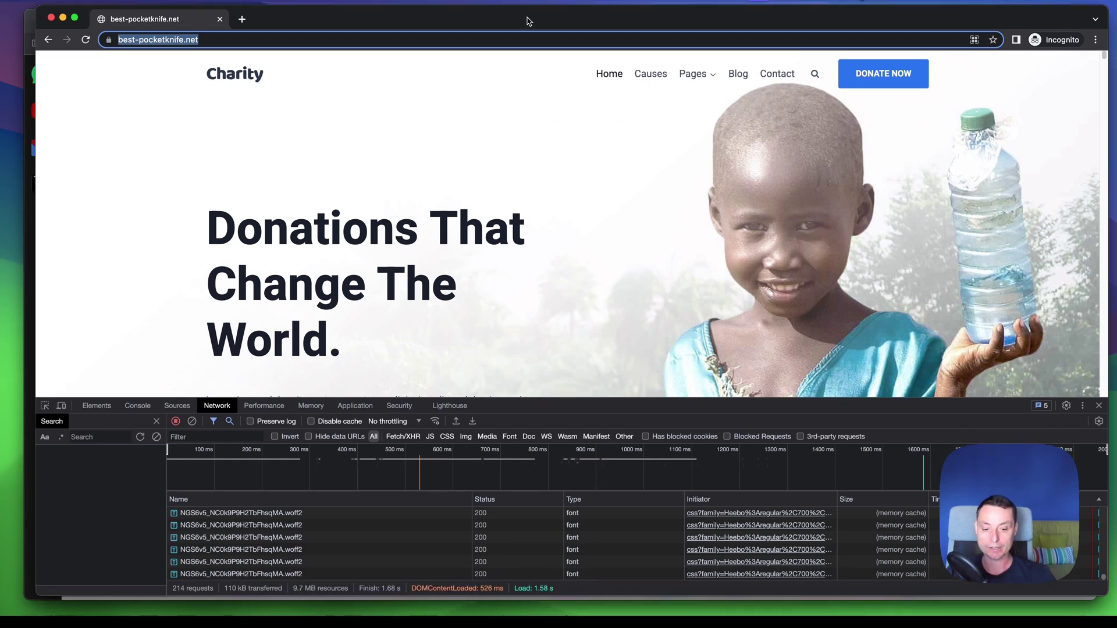
pyautogui.click(205, 33)
pyautogui.press('Return')
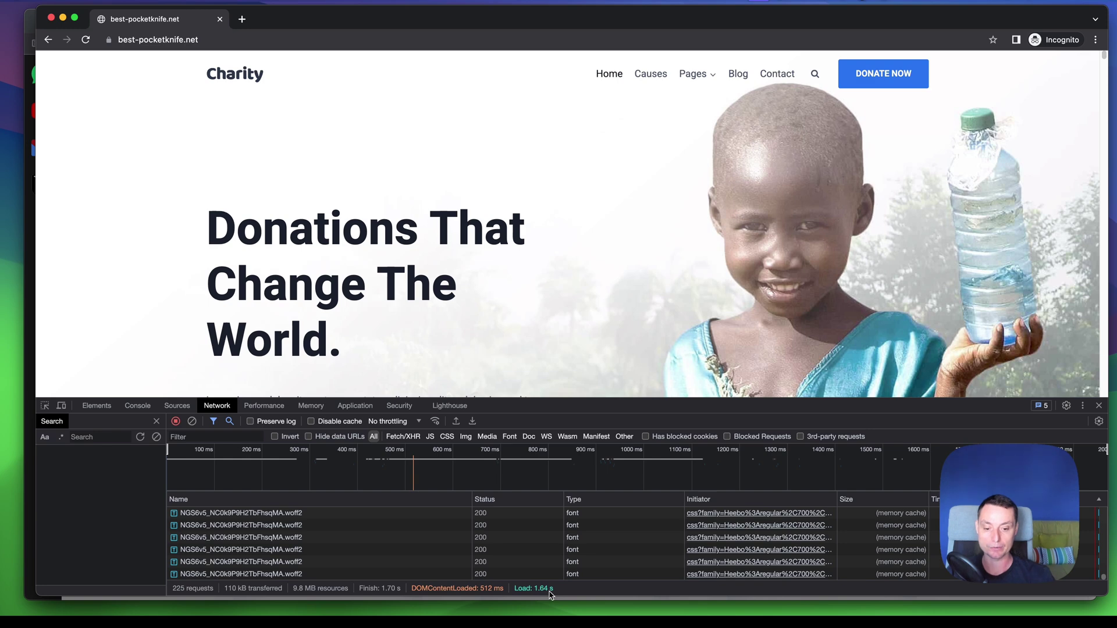
pyautogui.click(224, 39)
pyautogui.press('Return')
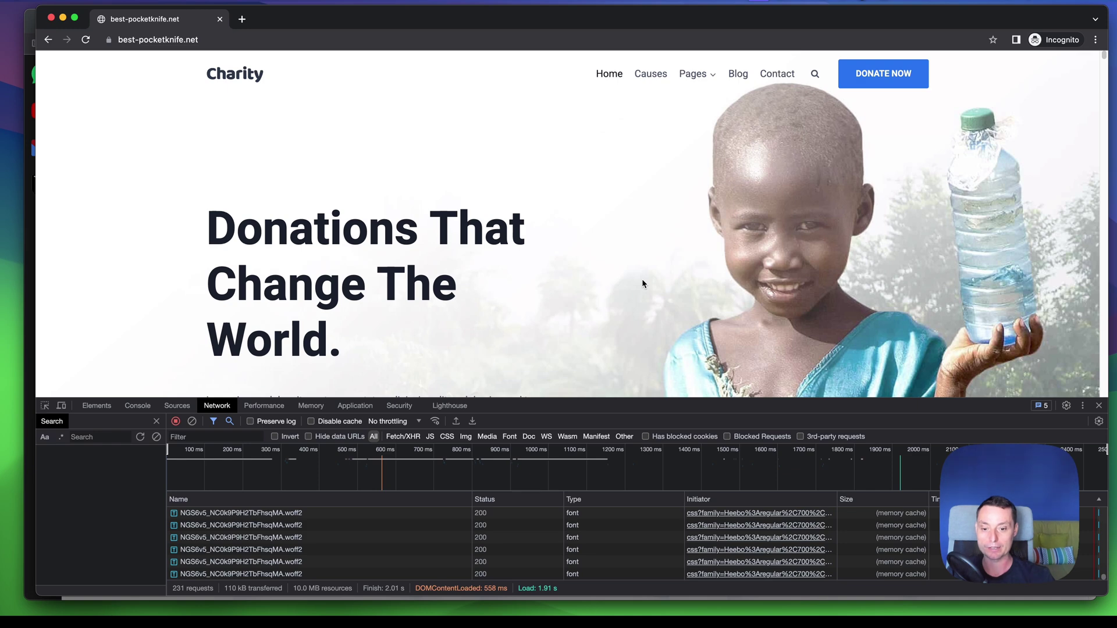
pyautogui.click(62, 18)
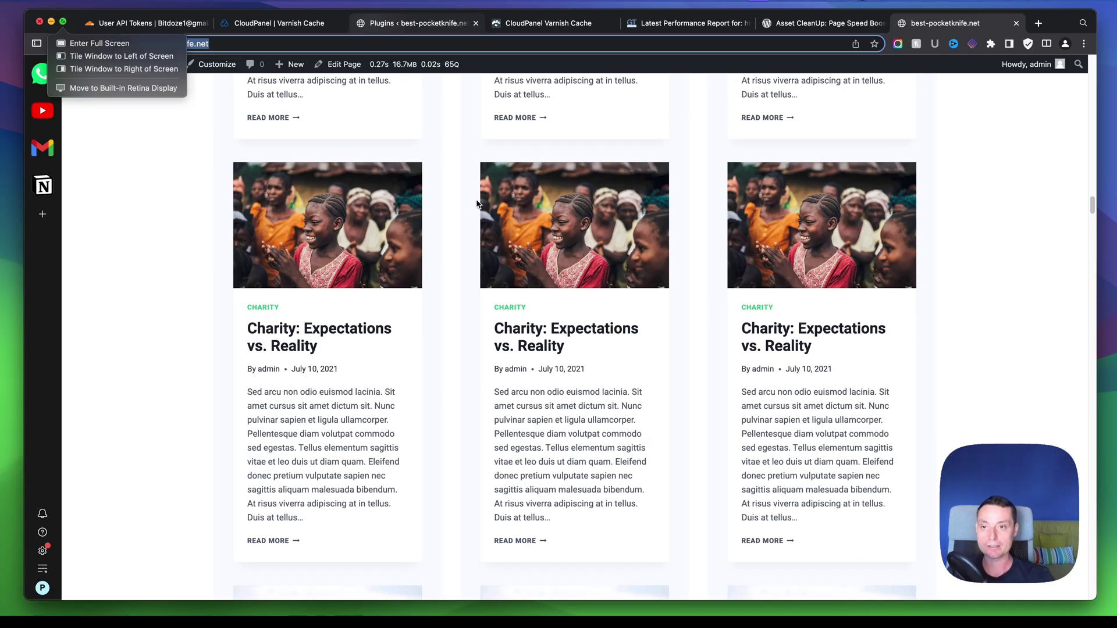
# - Activate the CLP Varnish Cache plugin in the site's WordPress plugin list
pyautogui.click(403, 32)
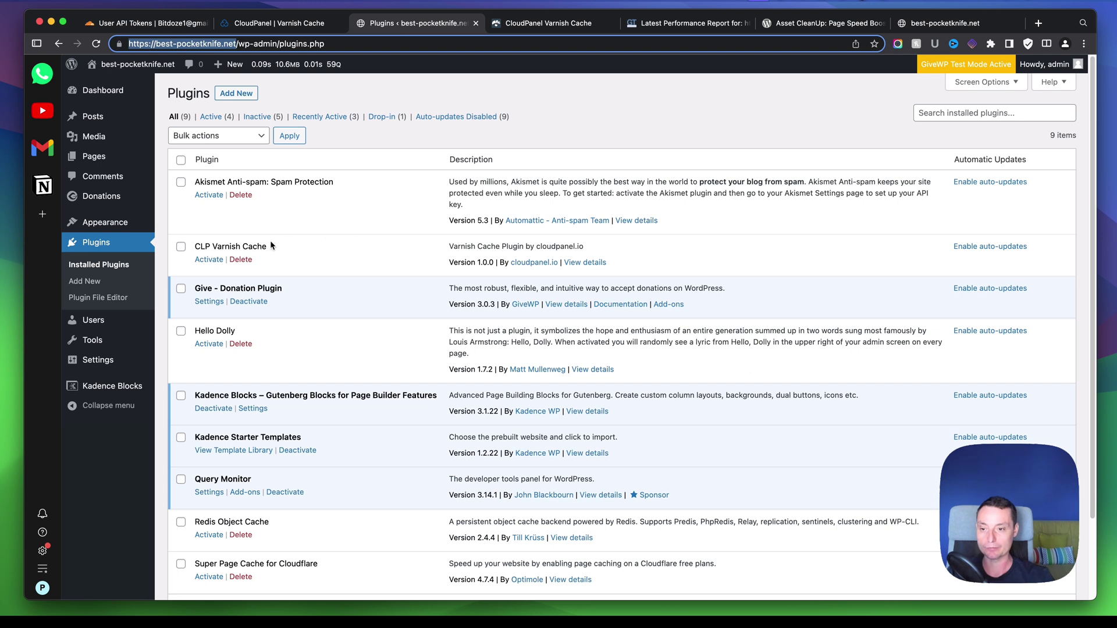
pyautogui.moveTo(269, 246); pyautogui.dragTo(196, 246)
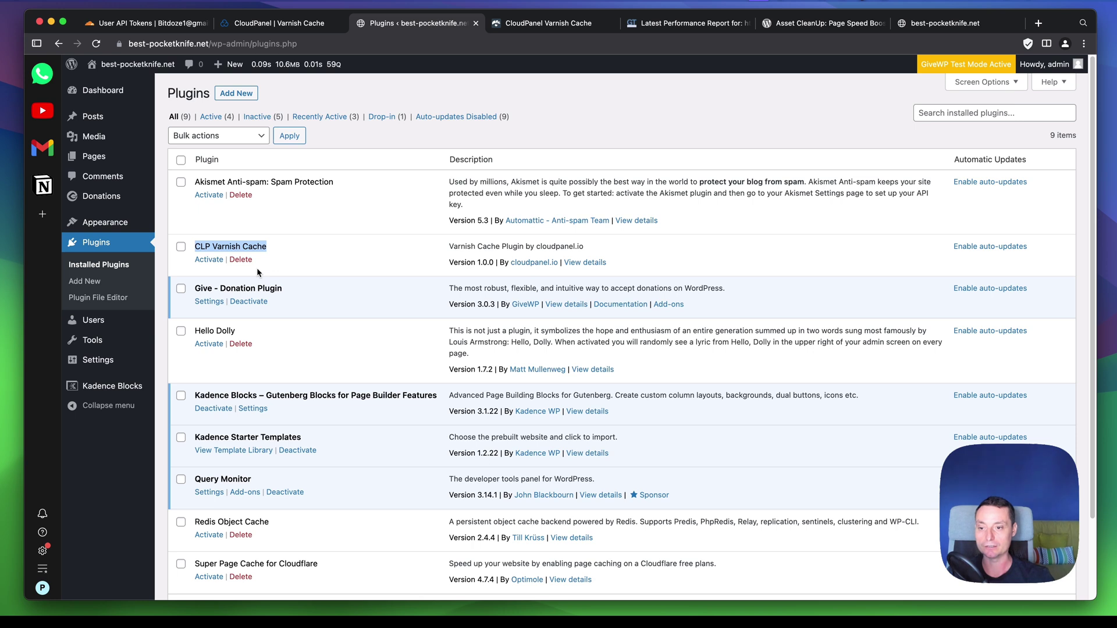
pyautogui.click(205, 259)
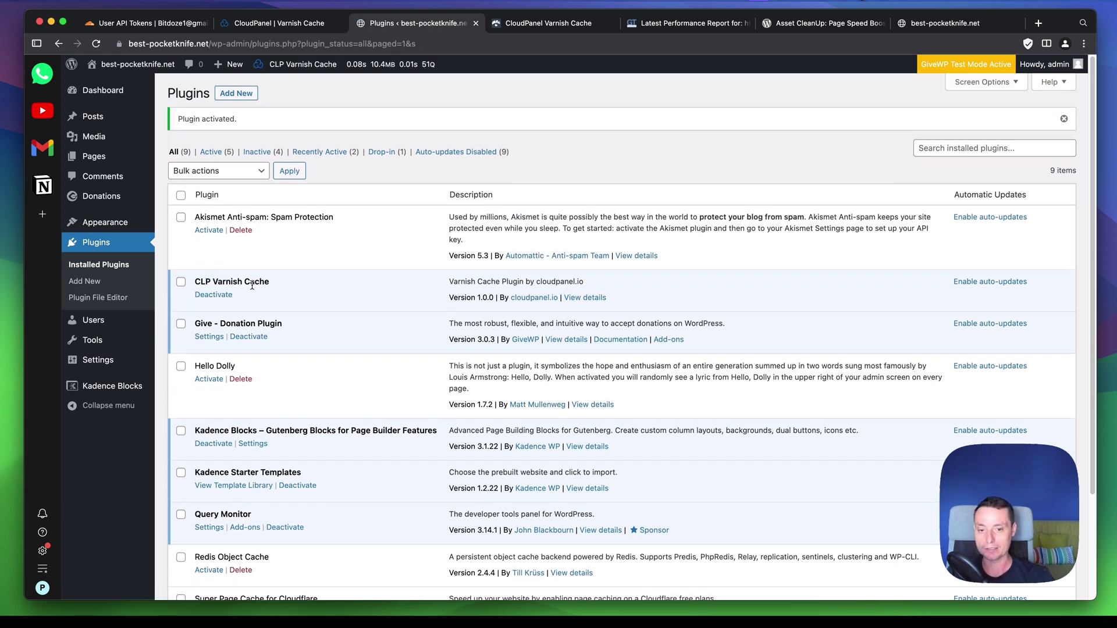
# - Enable Varnish Cache in the CLP Varnish Cache settings and save them
pyautogui.scroll(-1, 341, 271)
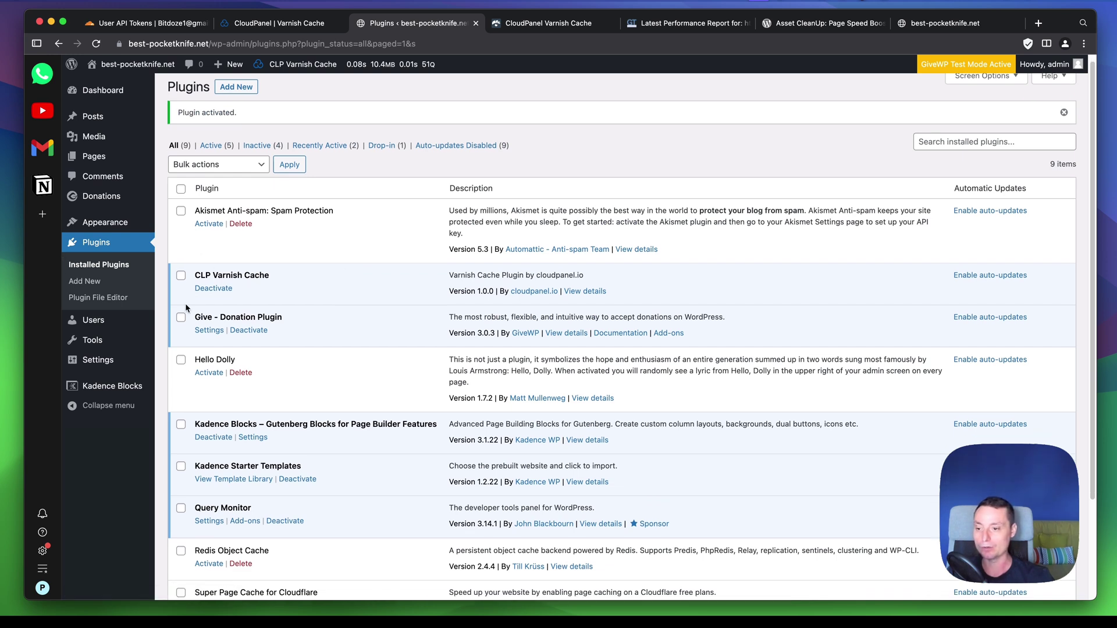
pyautogui.moveTo(124, 364)
pyautogui.click(199, 476)
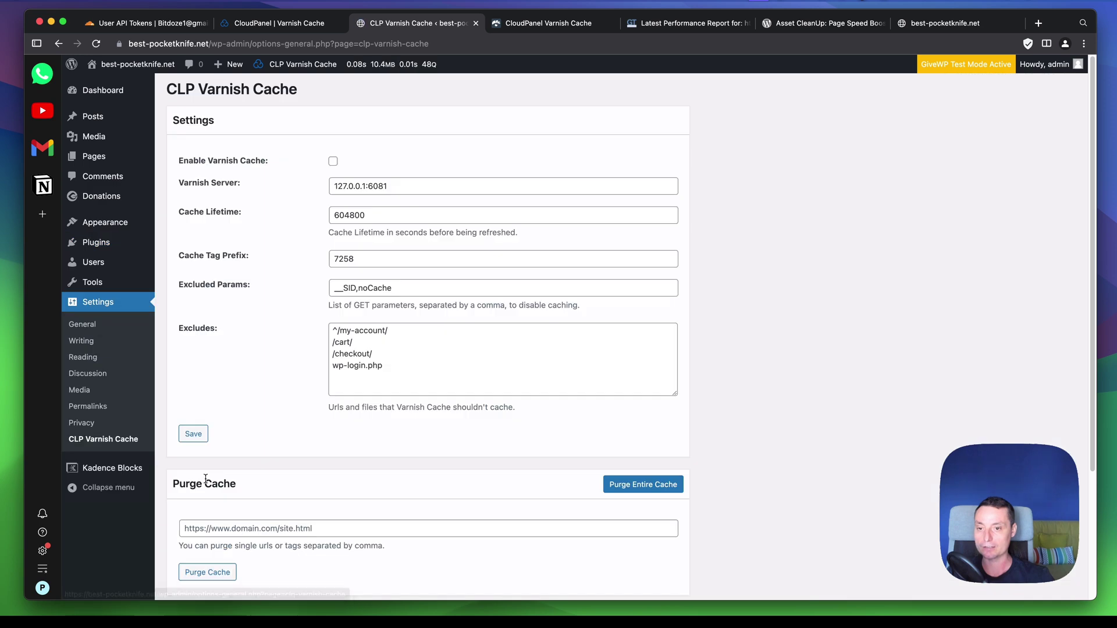
pyautogui.click(333, 161)
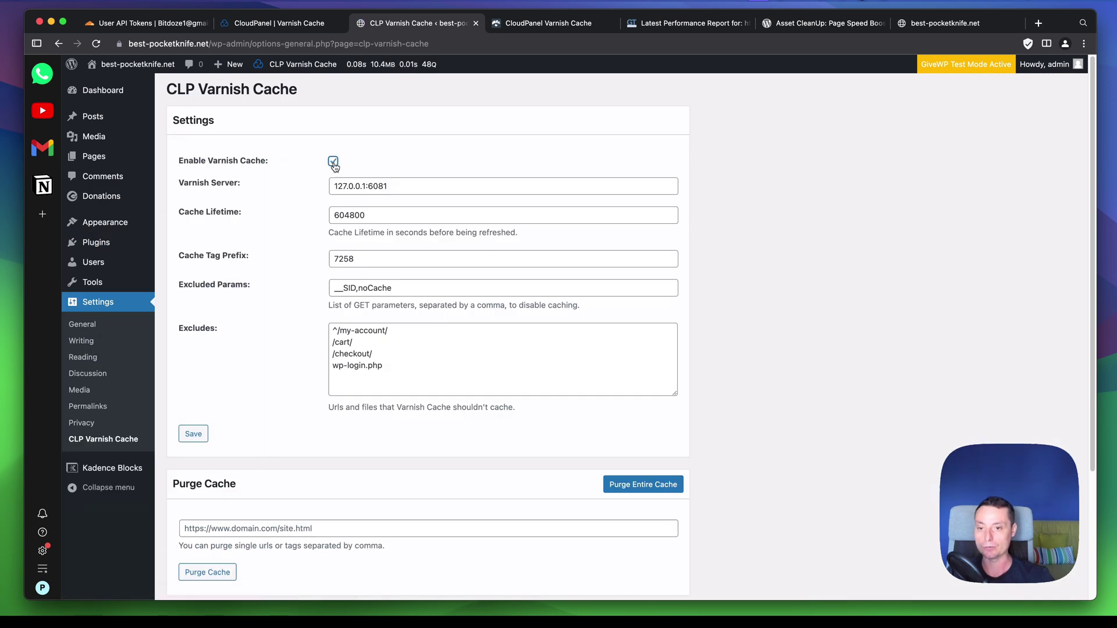
pyautogui.click(194, 434)
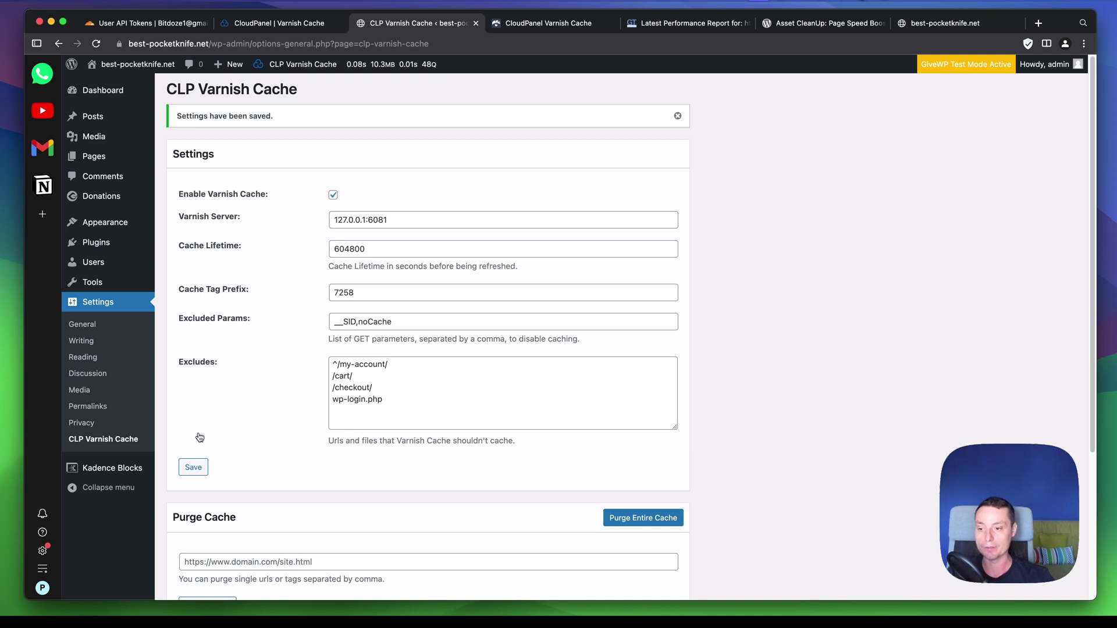
# - Activate the Redis Object Cache plugin in the site's list of installed plugins
pyautogui.moveTo(117, 245)
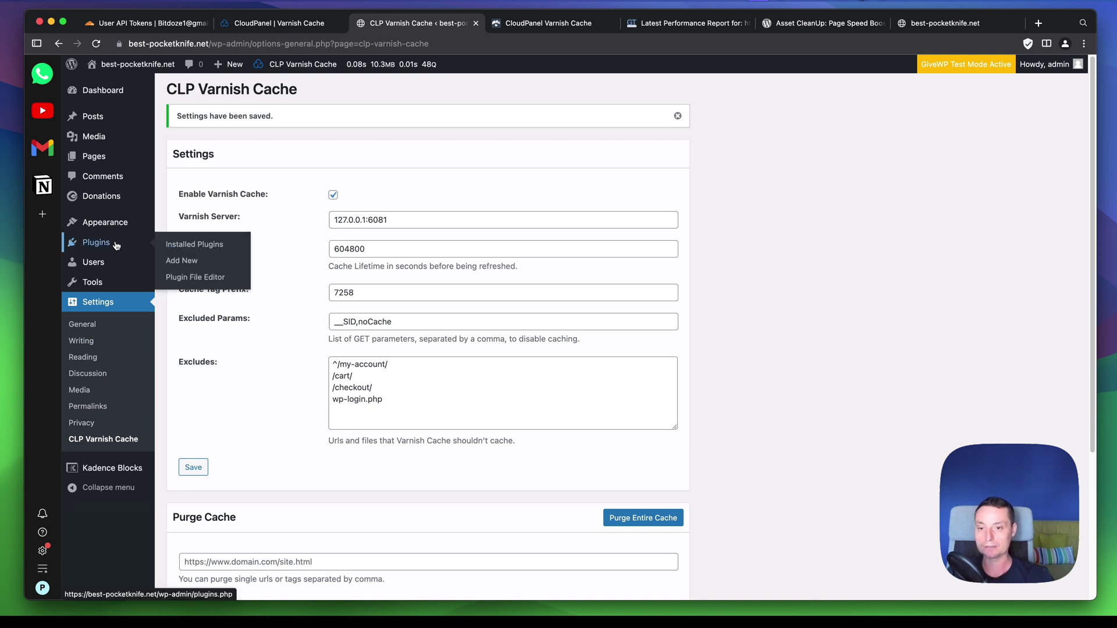
pyautogui.click(209, 248)
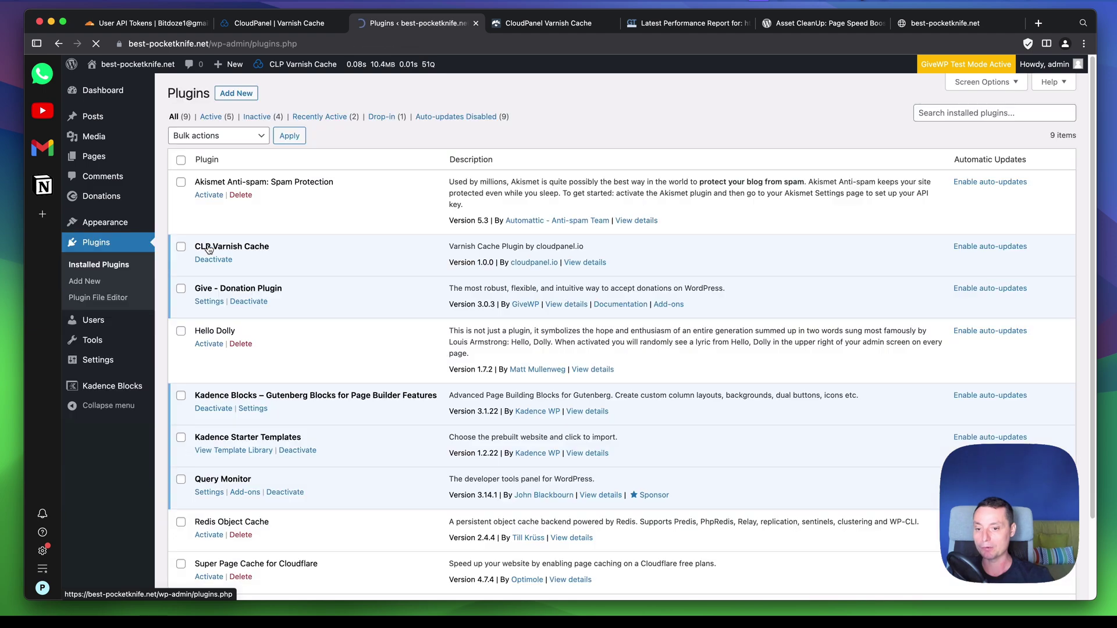
pyautogui.scroll(-3, 354, 237)
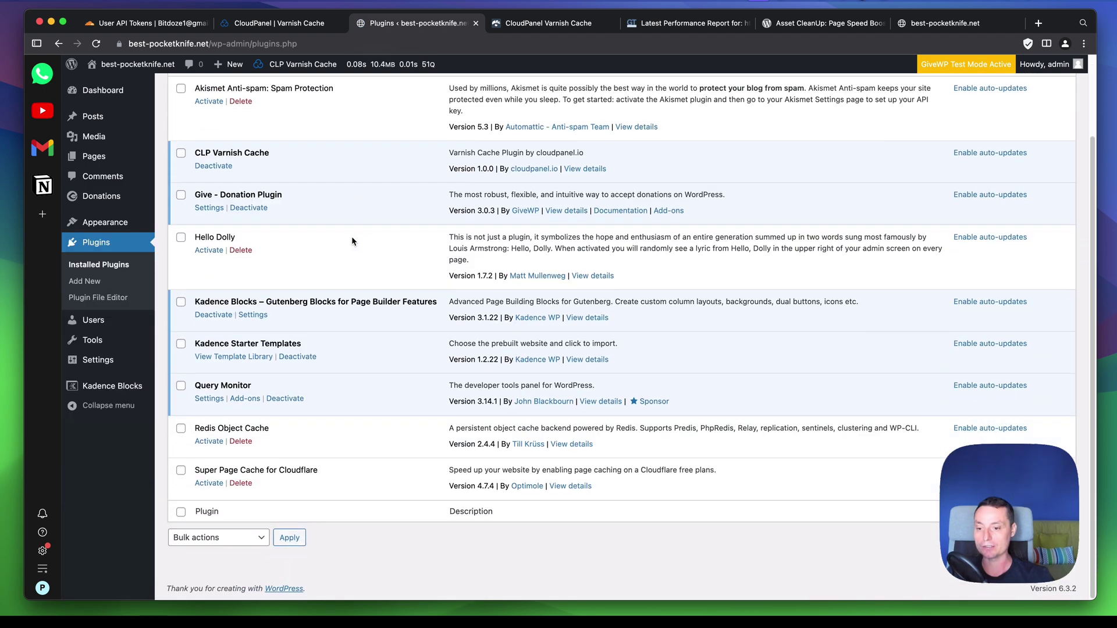
pyautogui.click(208, 442)
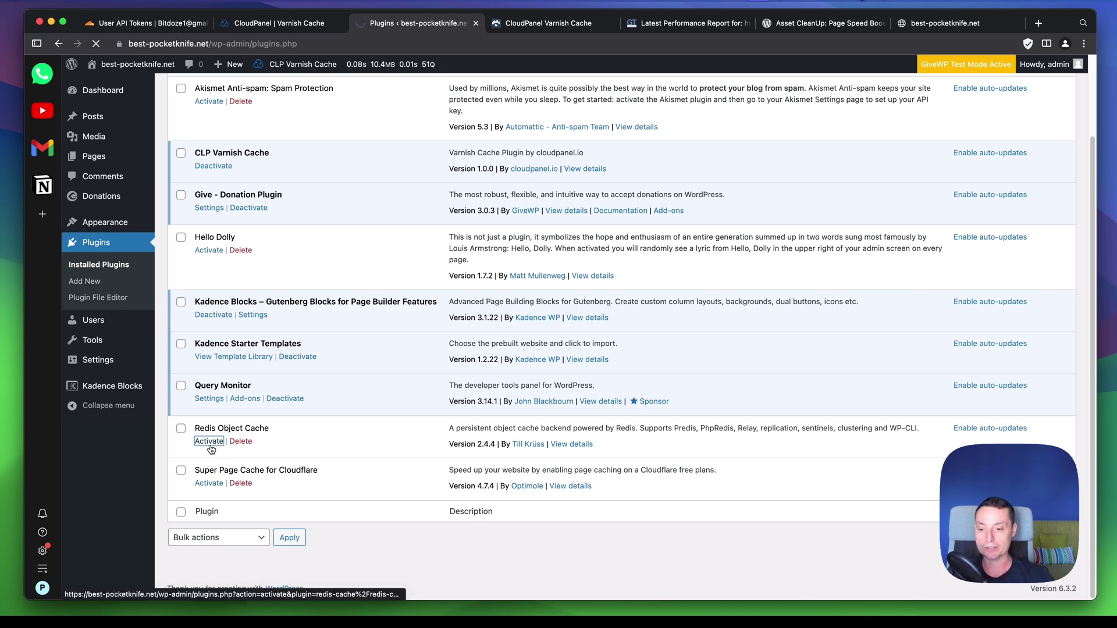
# - Enable the object cache in the Redis Object Cache settings
pyautogui.press('super+l')
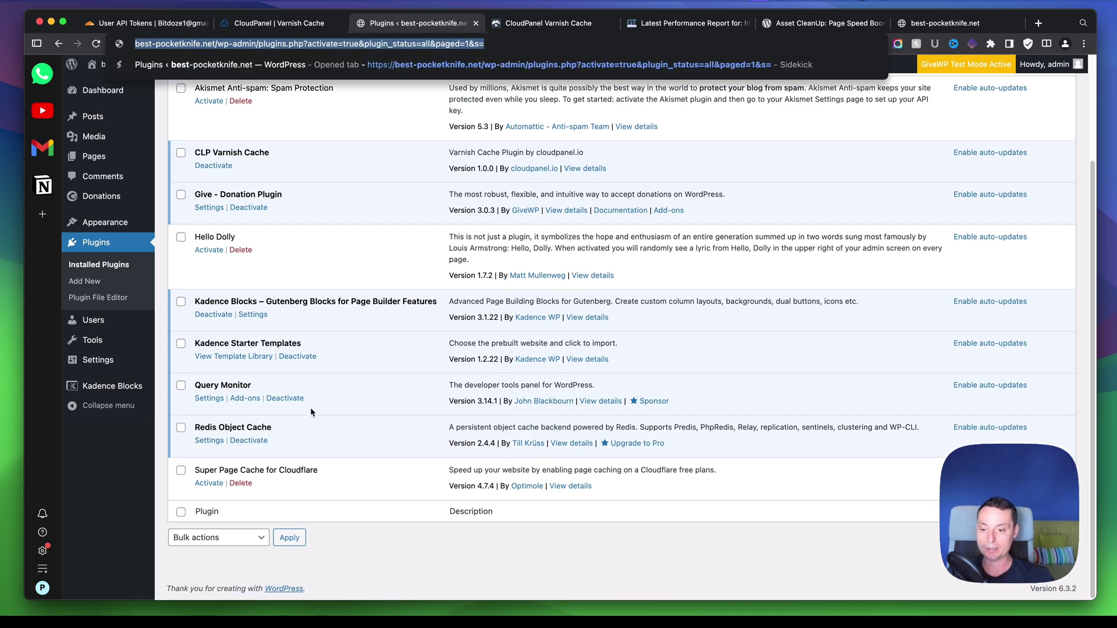
pyautogui.moveTo(97, 360)
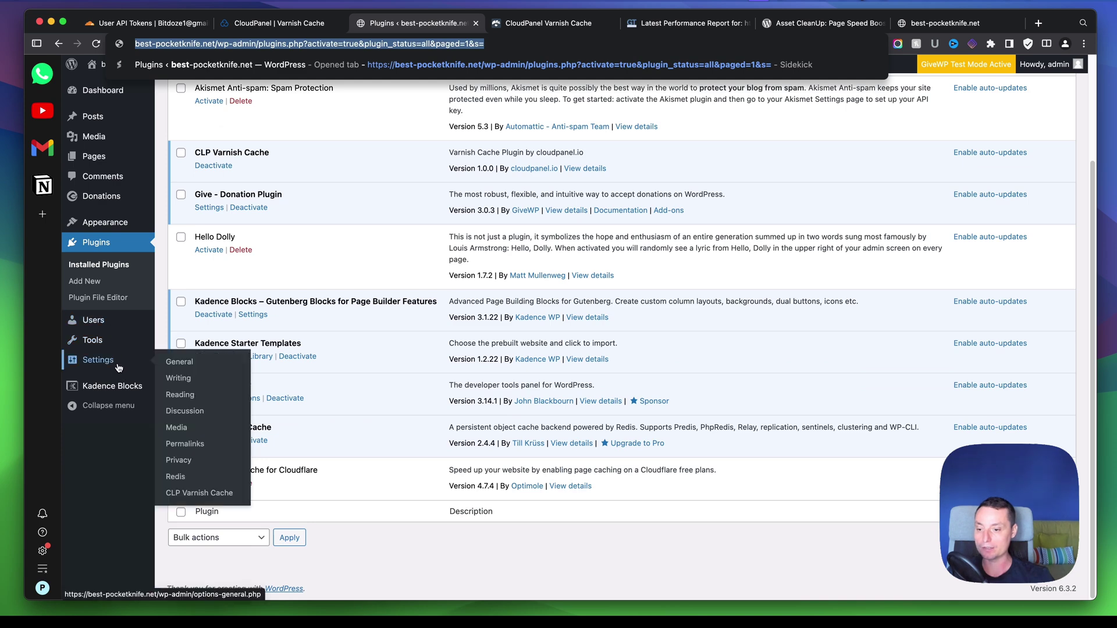
pyautogui.click(175, 477)
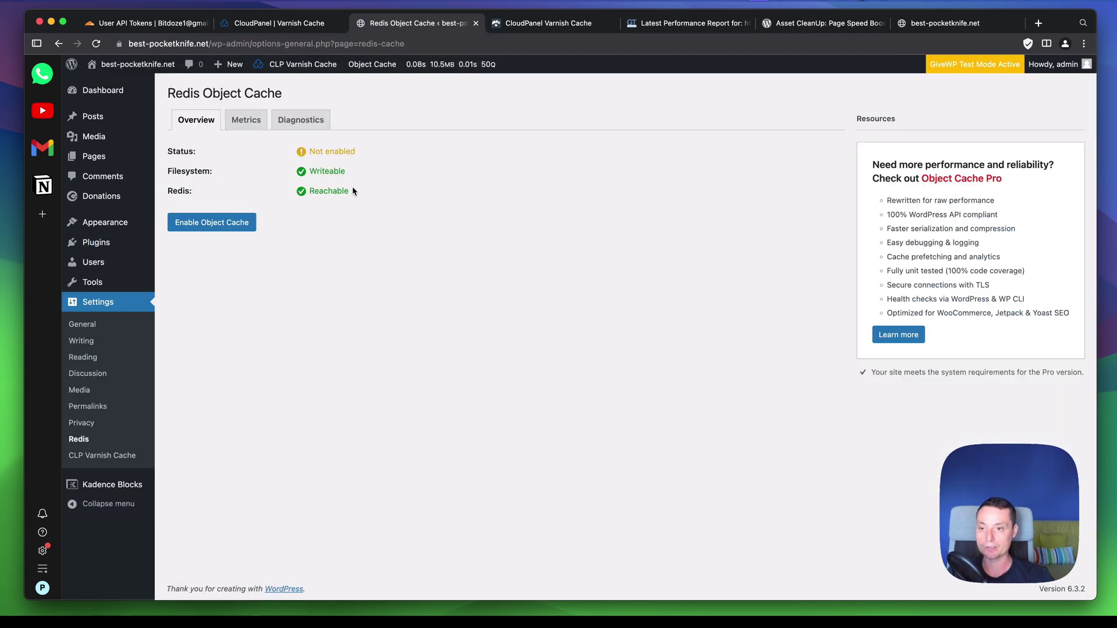
pyautogui.click(221, 226)
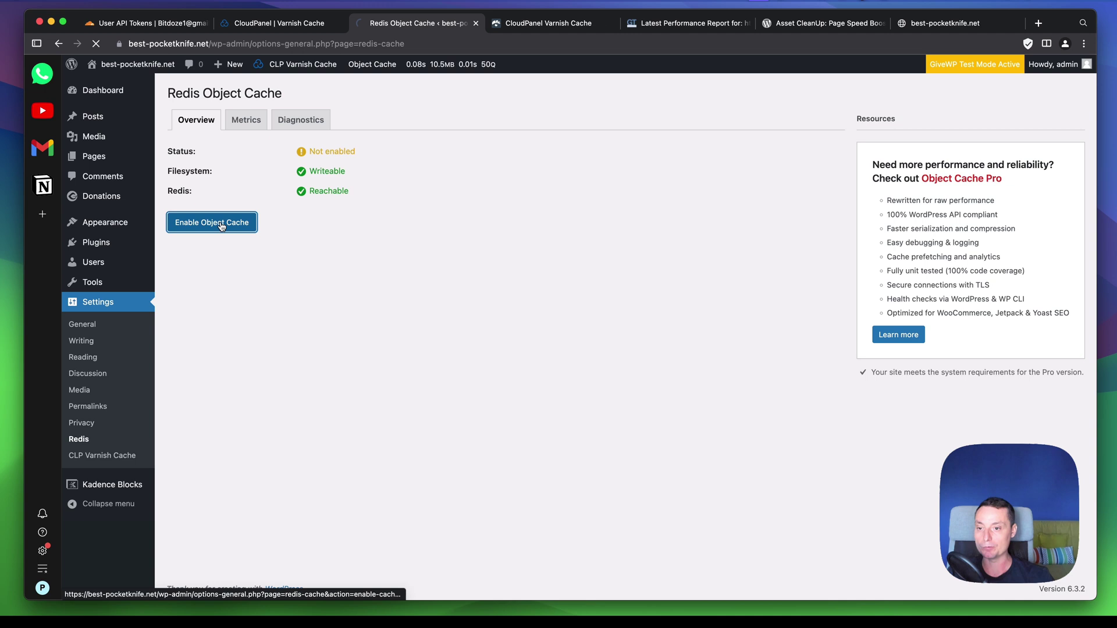
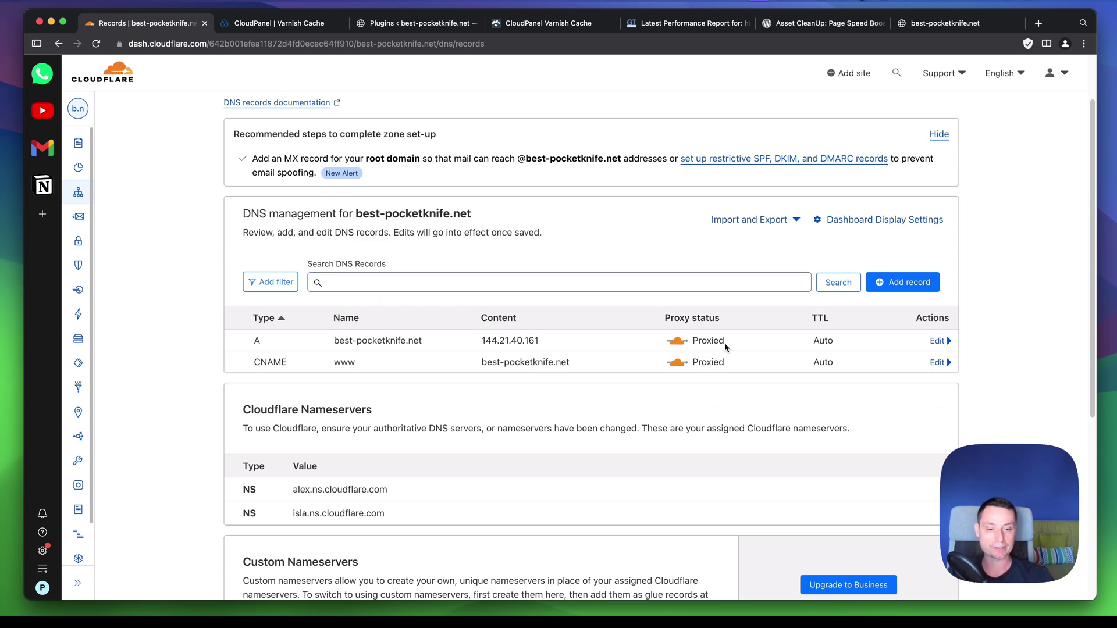
# - Return to the WordPress plugin list and activate the Super Page Cache for Cloudflare plugin
pyautogui.click(410, 26)
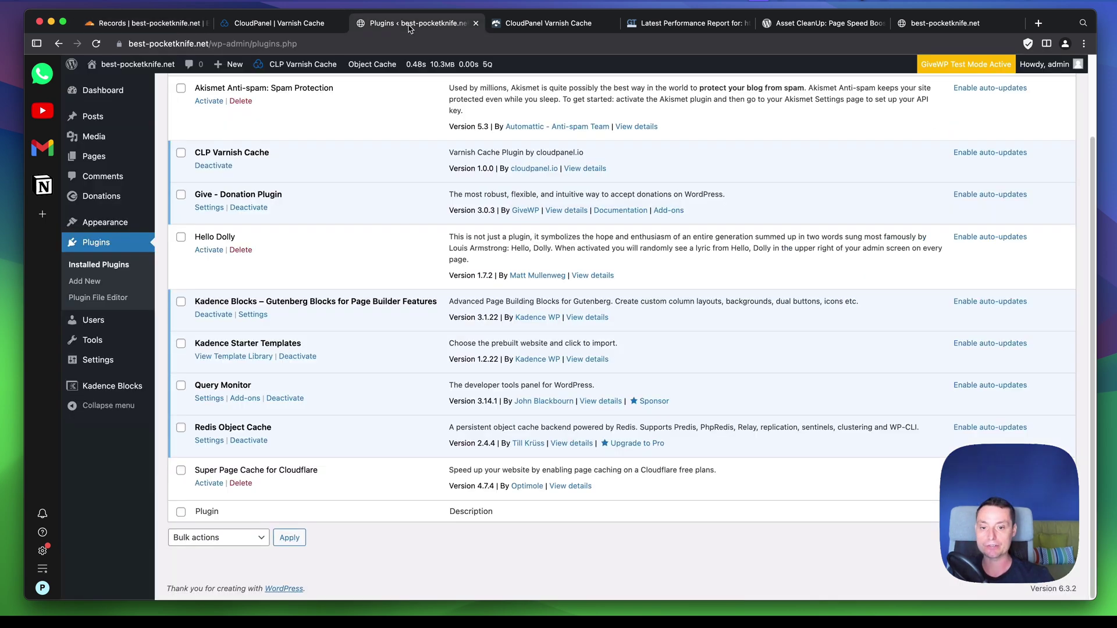
pyautogui.click(207, 483)
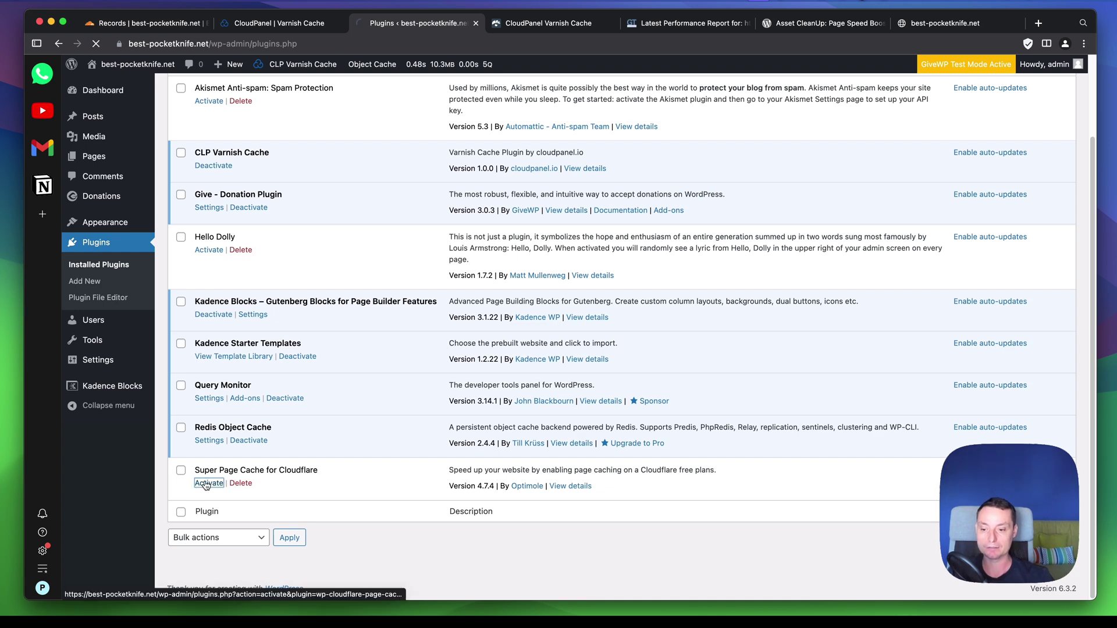
pyautogui.scroll(-10, 368, 273)
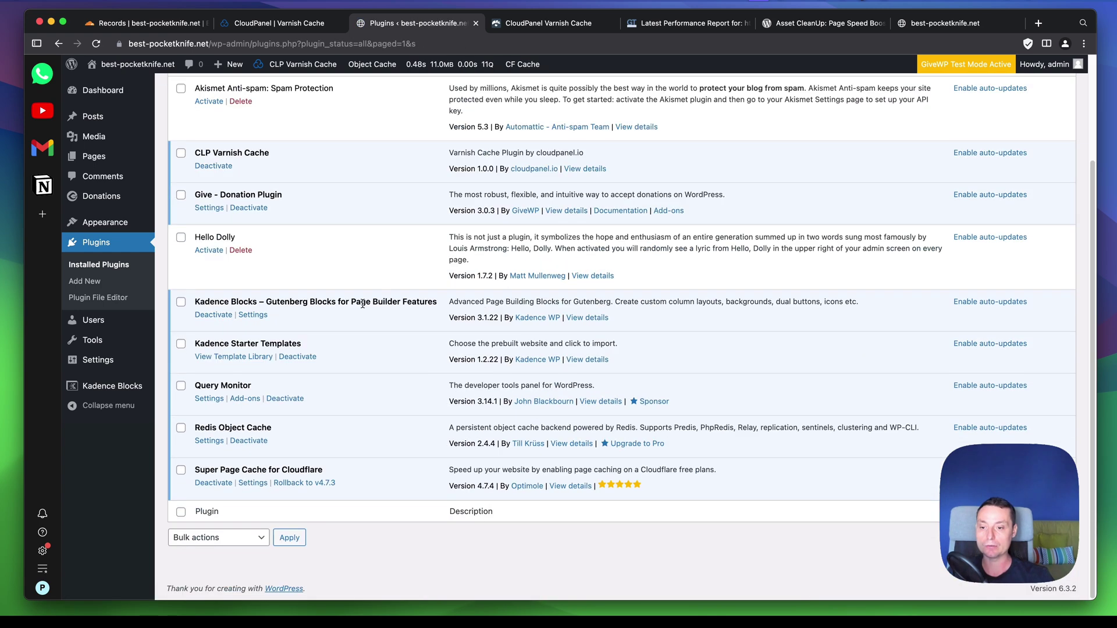
# - Review the Cloudflare general settings of Super Page Cache for Cloudflare, from authentication mode to domain name, and save them
pyautogui.click(253, 483)
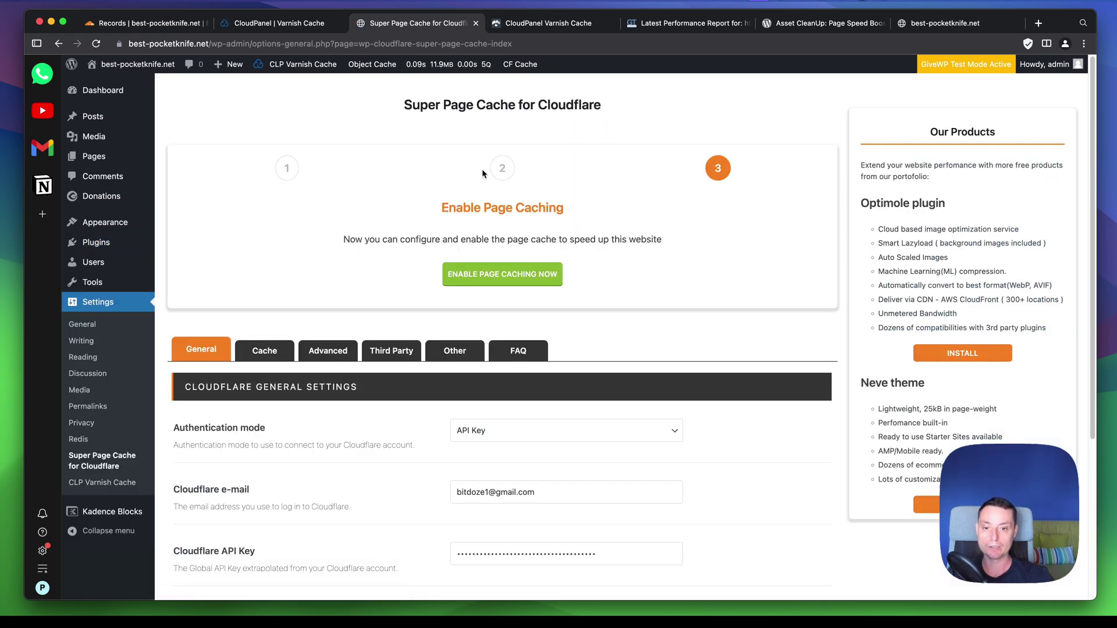
pyautogui.scroll(-3, 482, 170)
pyautogui.scroll(-1, 482, 172)
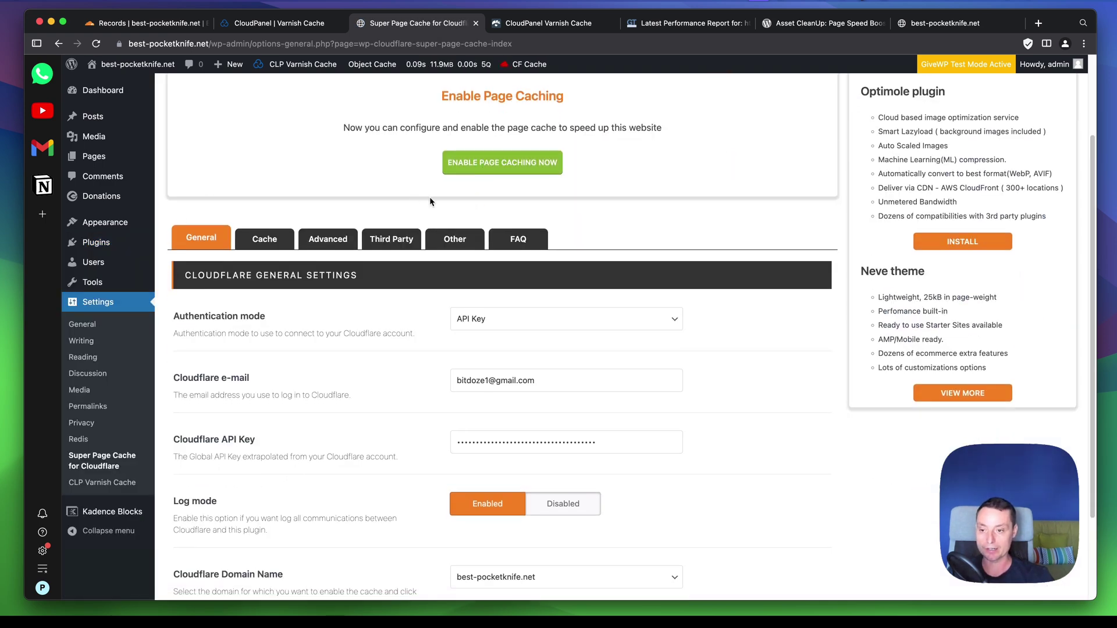
pyautogui.scroll(-3, 444, 210)
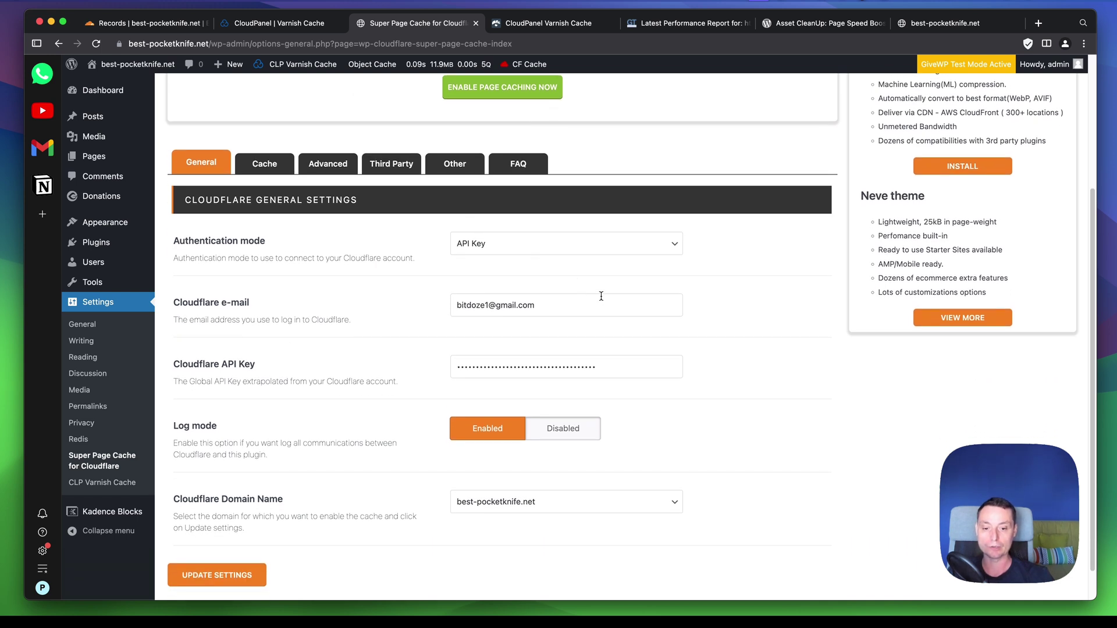
pyautogui.scroll(-1, 593, 295)
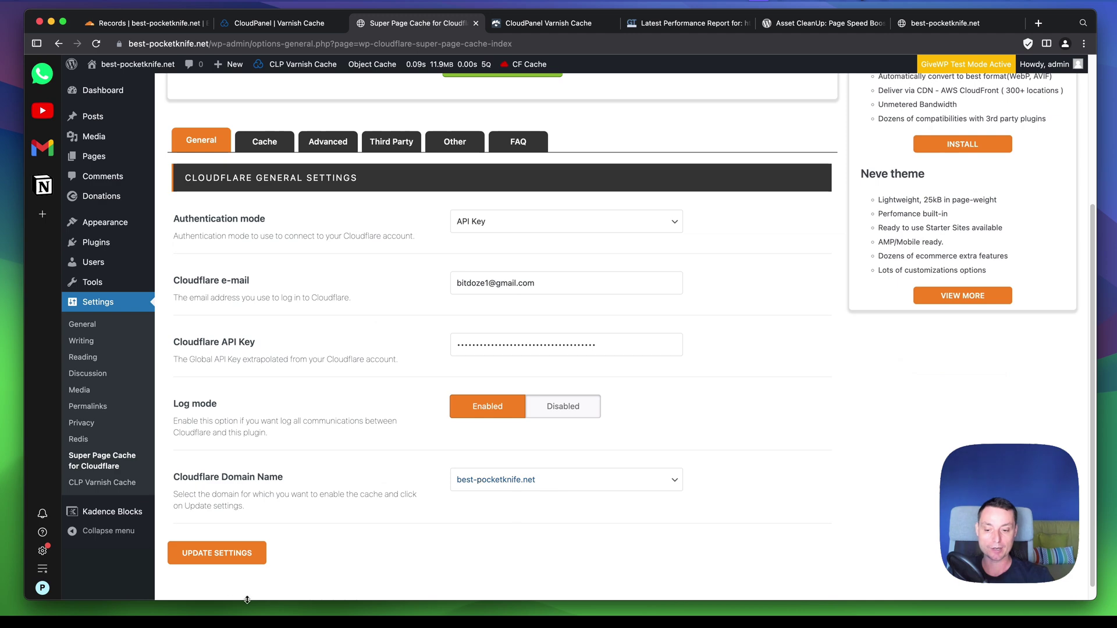
pyautogui.click(209, 560)
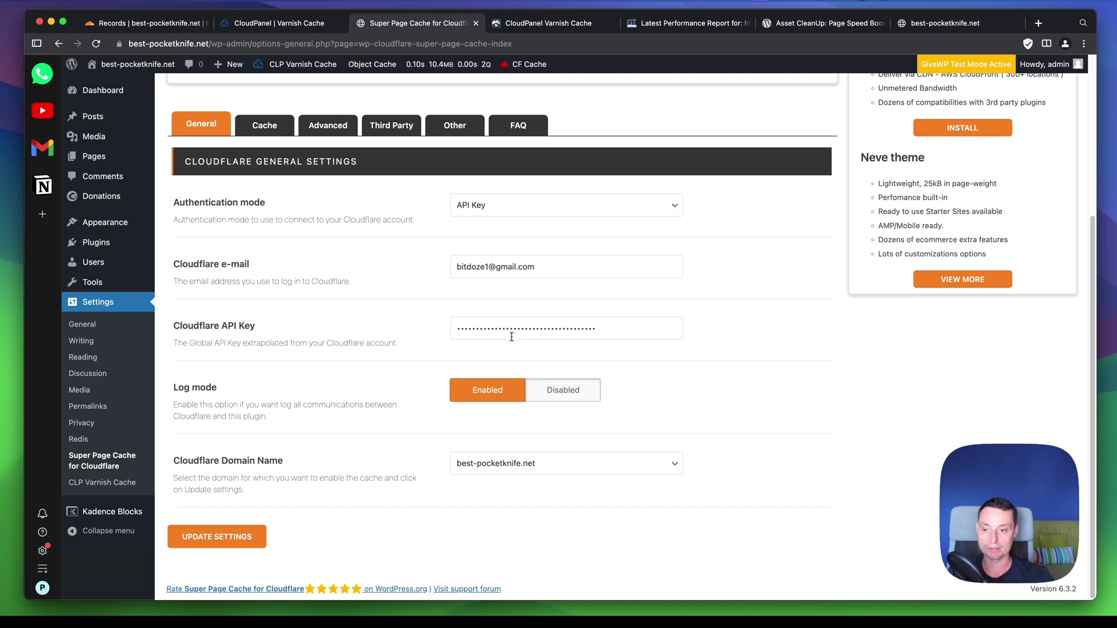
# - Review the plugin's cache settings, including cache lifetime, behavior, Cloudflare Workers and fallback page caching, and save them
pyautogui.click(269, 132)
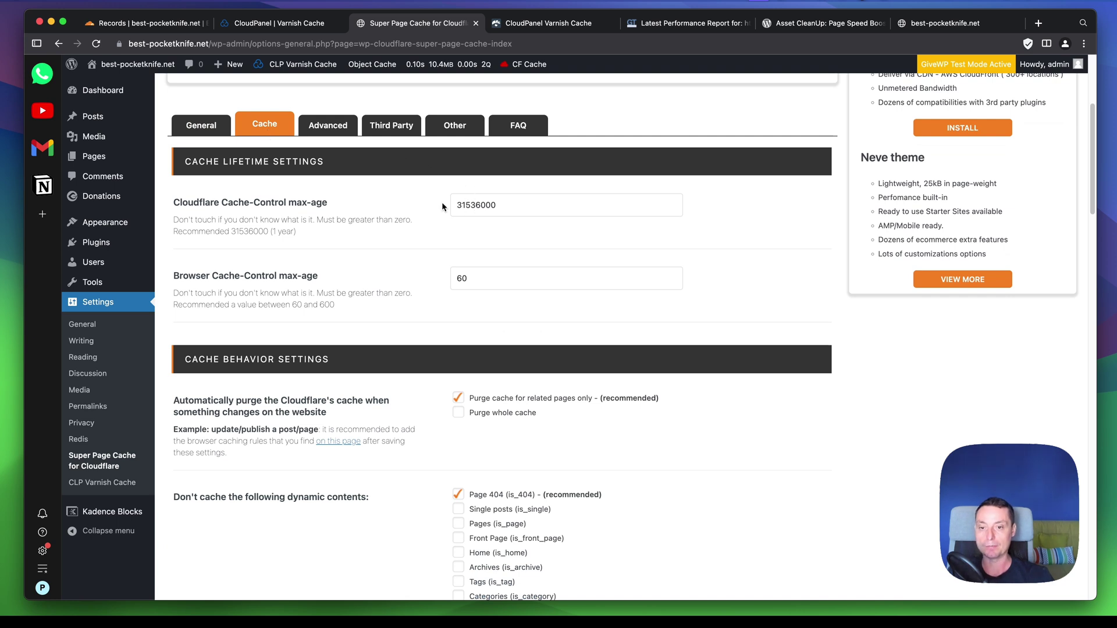
pyautogui.scroll(-2, 503, 255)
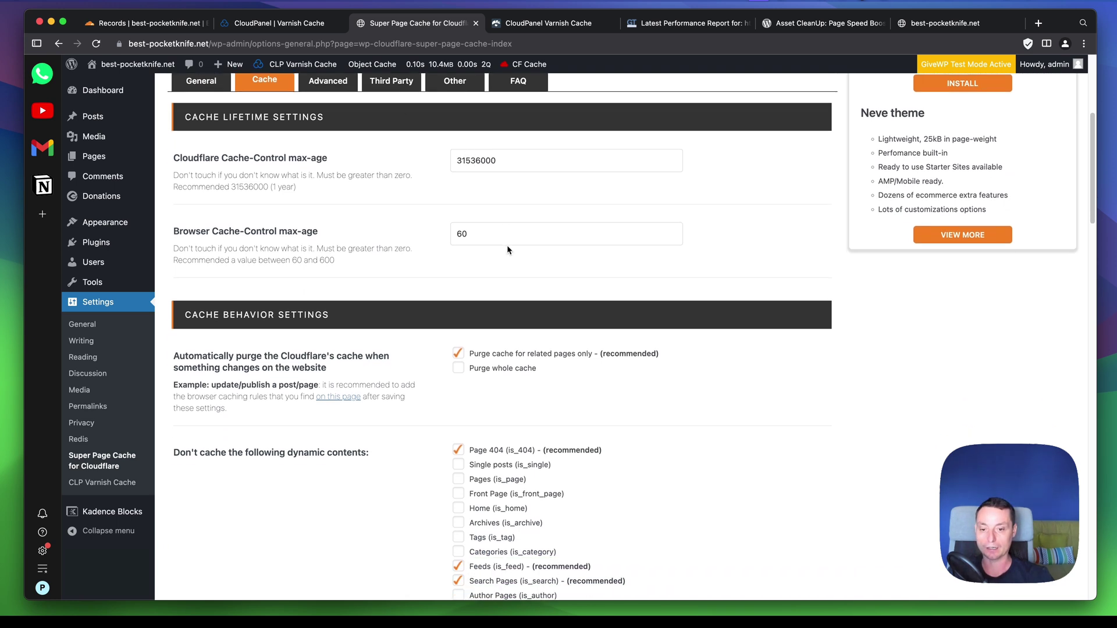
pyautogui.scroll(-1, 508, 249)
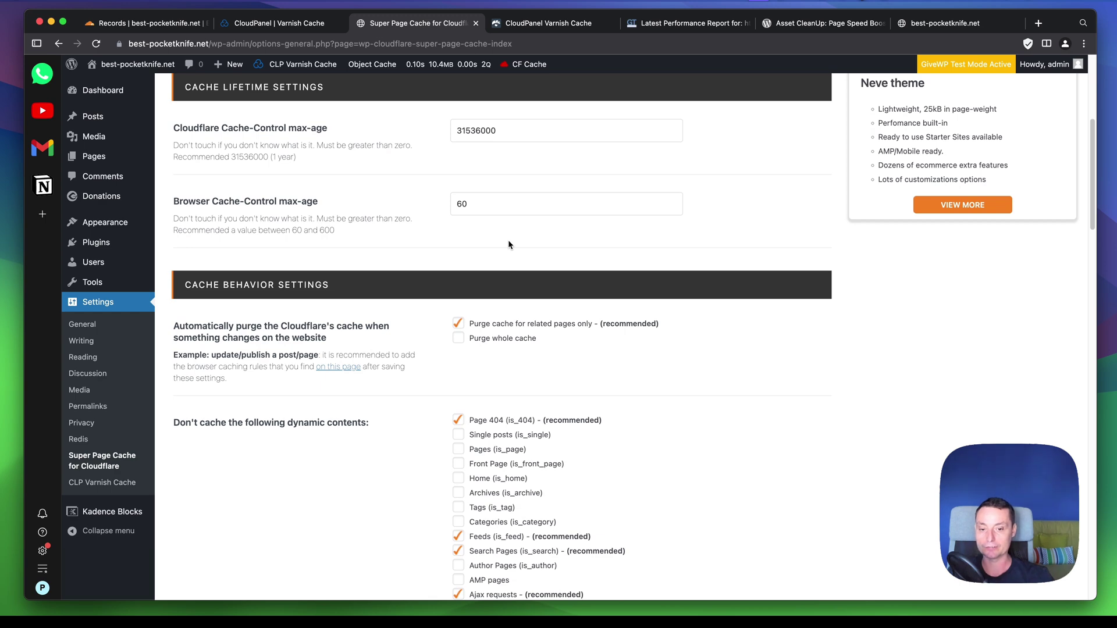
pyautogui.scroll(-5, 508, 245)
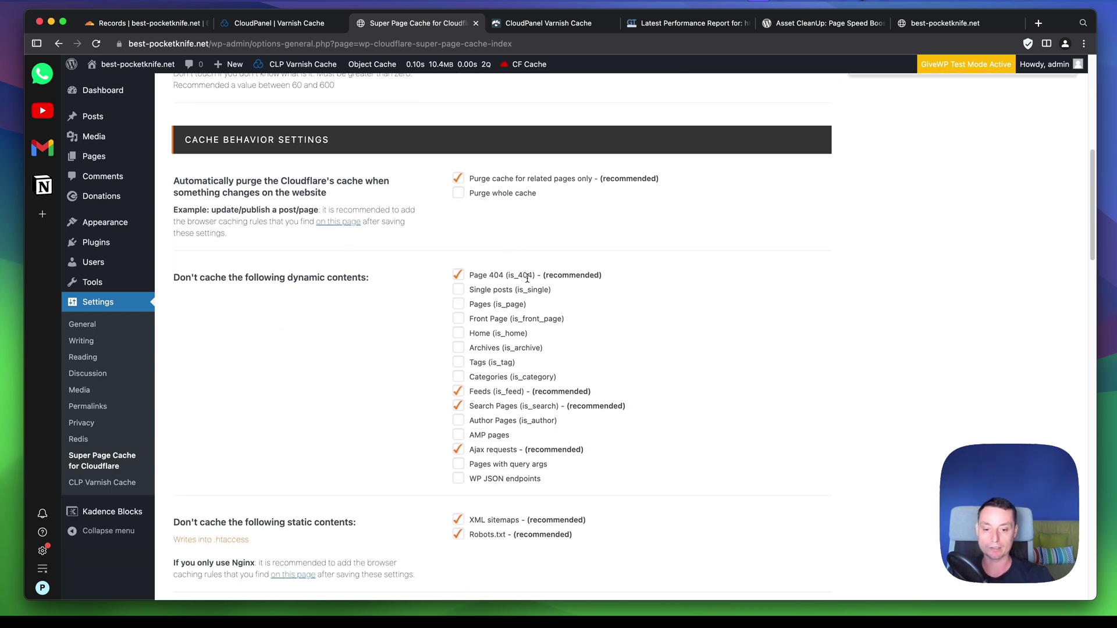
pyautogui.scroll(-7, 527, 278)
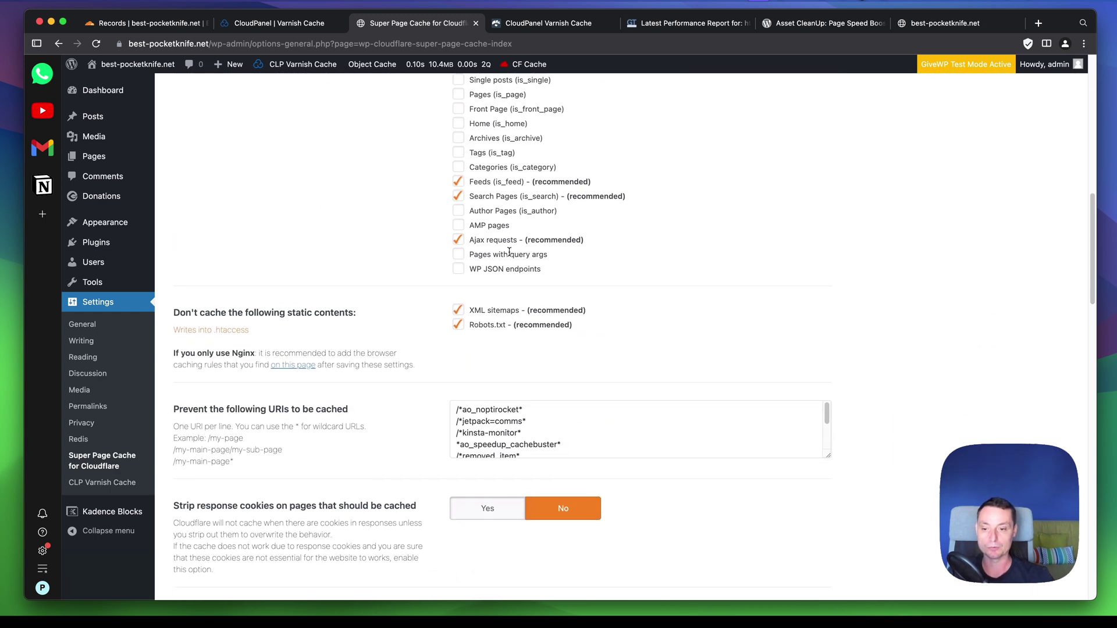
pyautogui.scroll(-4, 507, 246)
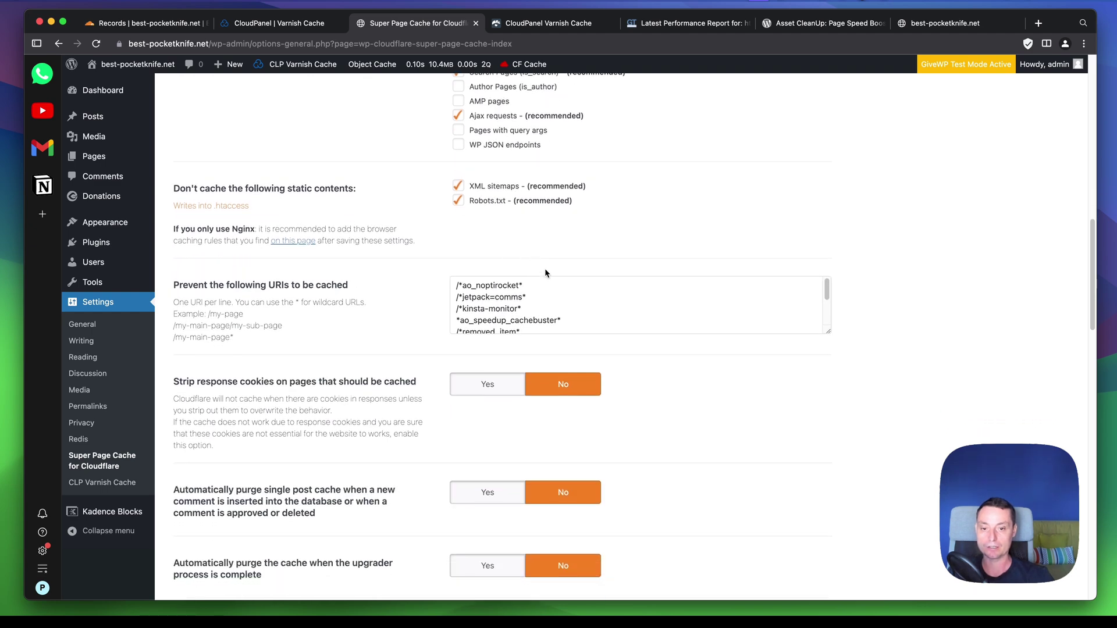
pyautogui.scroll(-1, 566, 290)
pyautogui.scroll(-9, 772, 415)
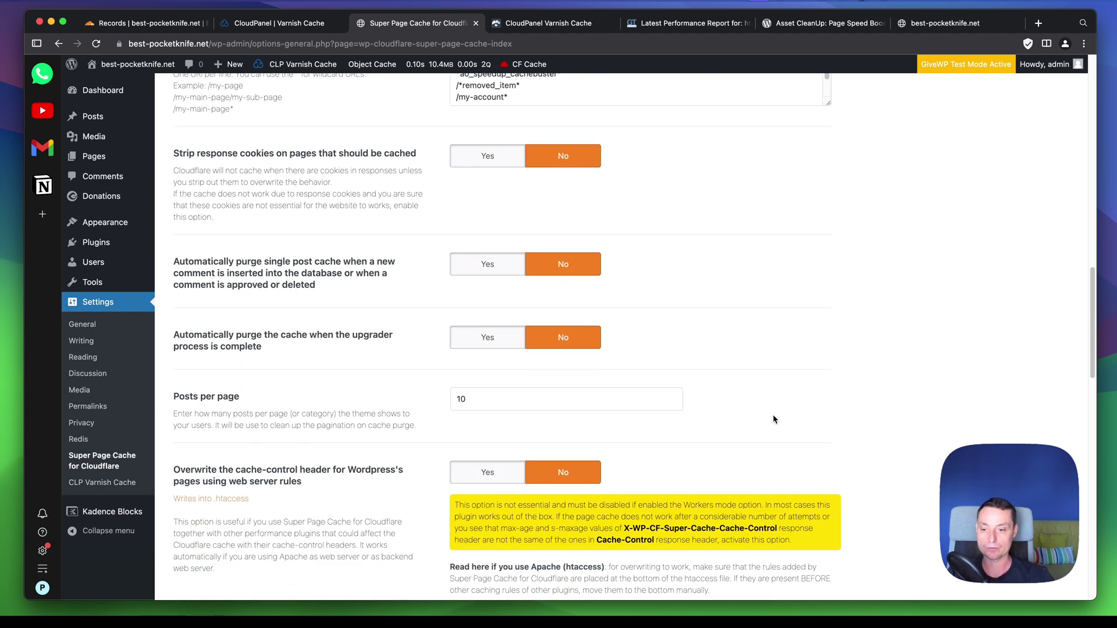
pyautogui.scroll(-9, 773, 419)
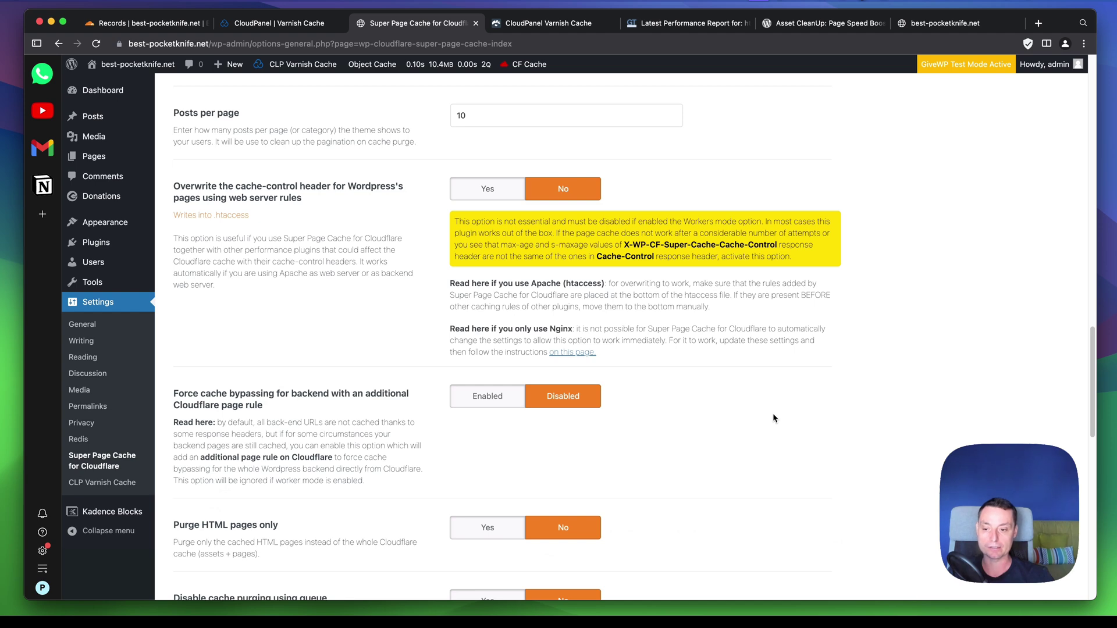
pyautogui.scroll(-18, 772, 418)
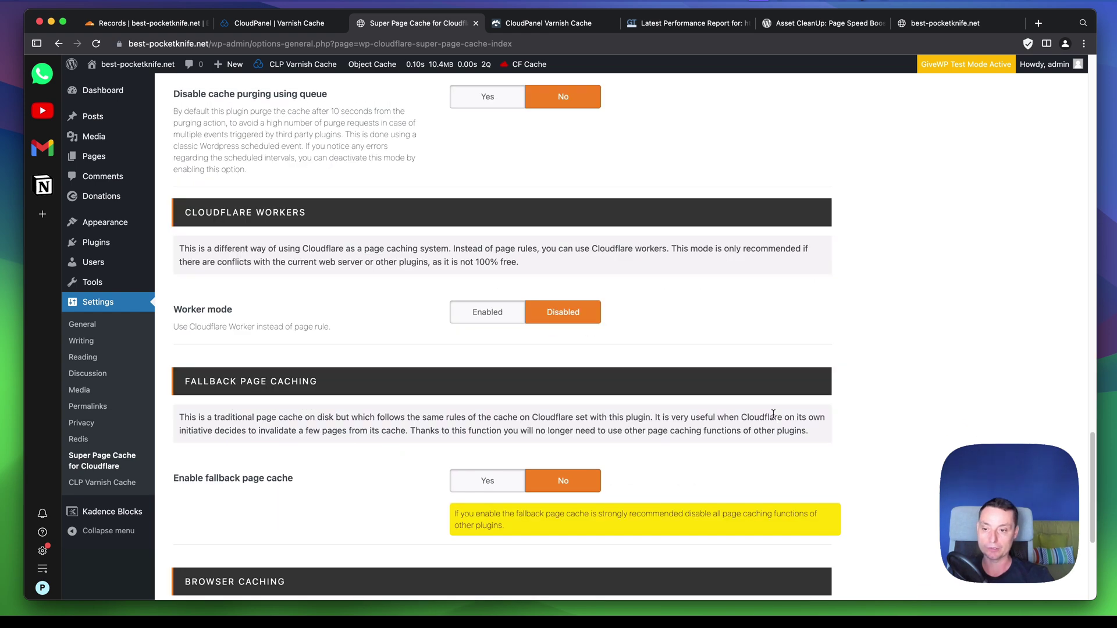
pyautogui.scroll(-7, 773, 414)
pyautogui.scroll(-3, 773, 414)
pyautogui.click(217, 533)
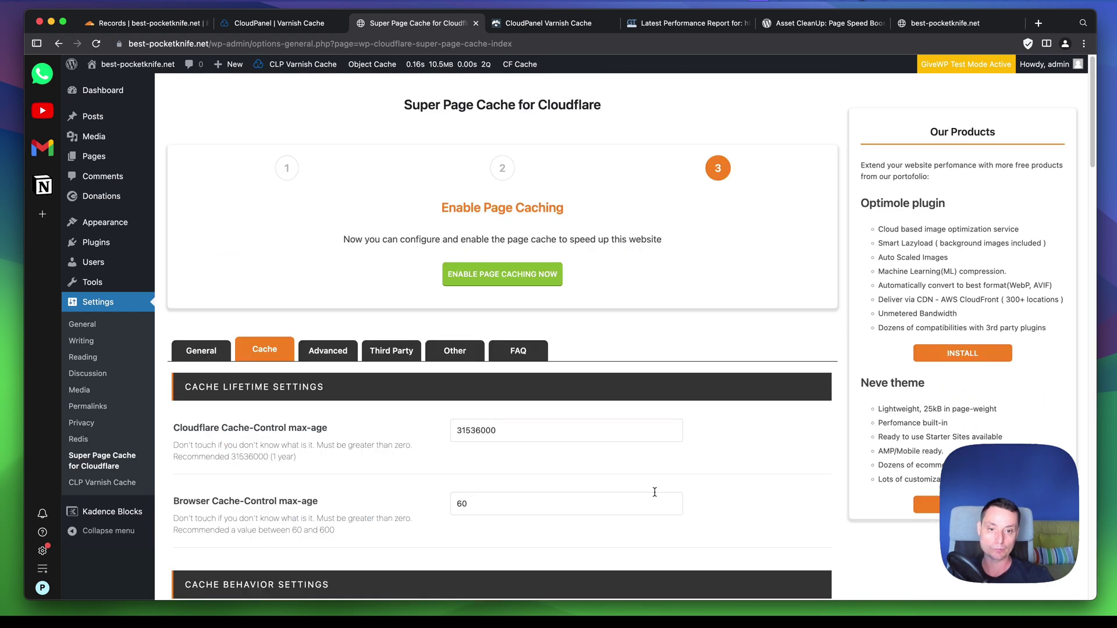
# - Open the plugin's advanced settings, enable the preloader to examine its options, and switch the preloader back off
pyautogui.click(314, 352)
pyautogui.scroll(-1, 455, 349)
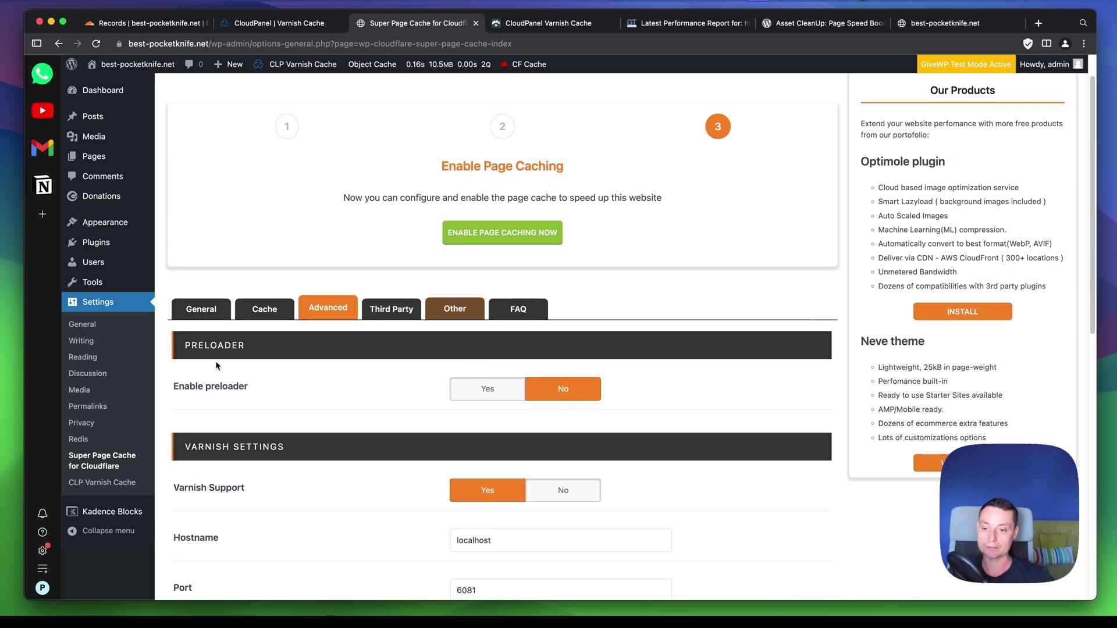
pyautogui.click(481, 391)
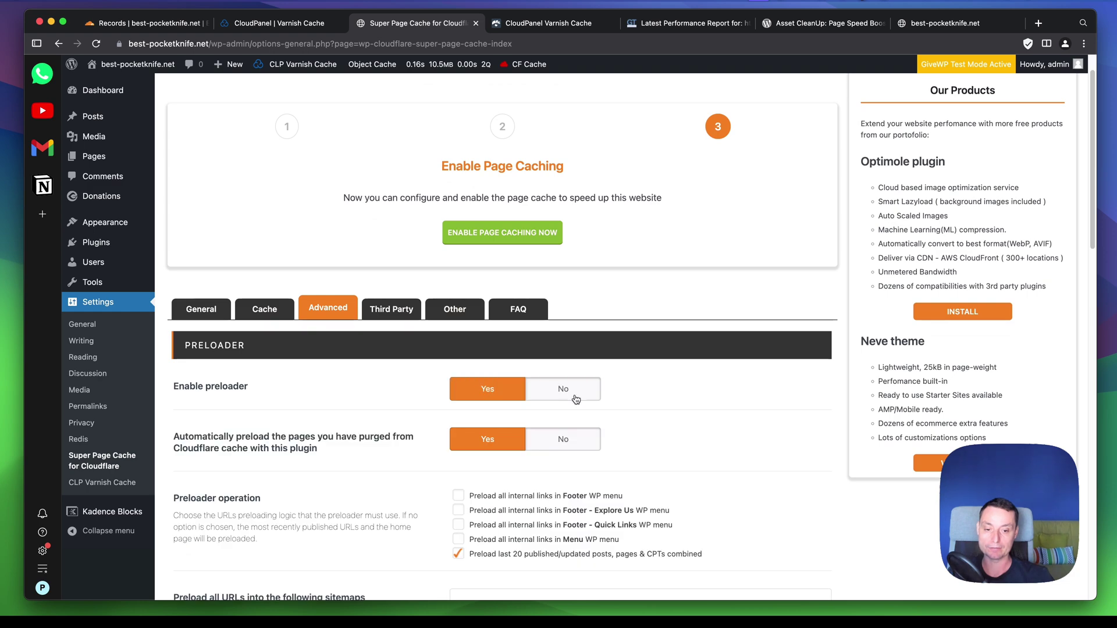
pyautogui.scroll(-2, 574, 401)
pyautogui.scroll(-7, 571, 409)
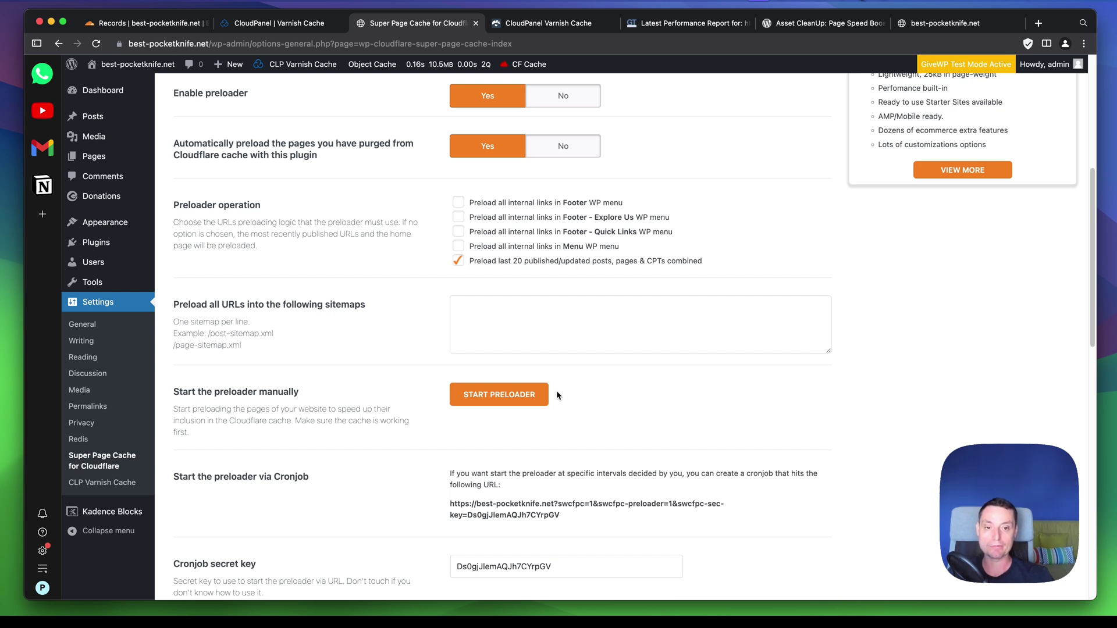
pyautogui.scroll(5, 556, 392)
pyautogui.click(557, 208)
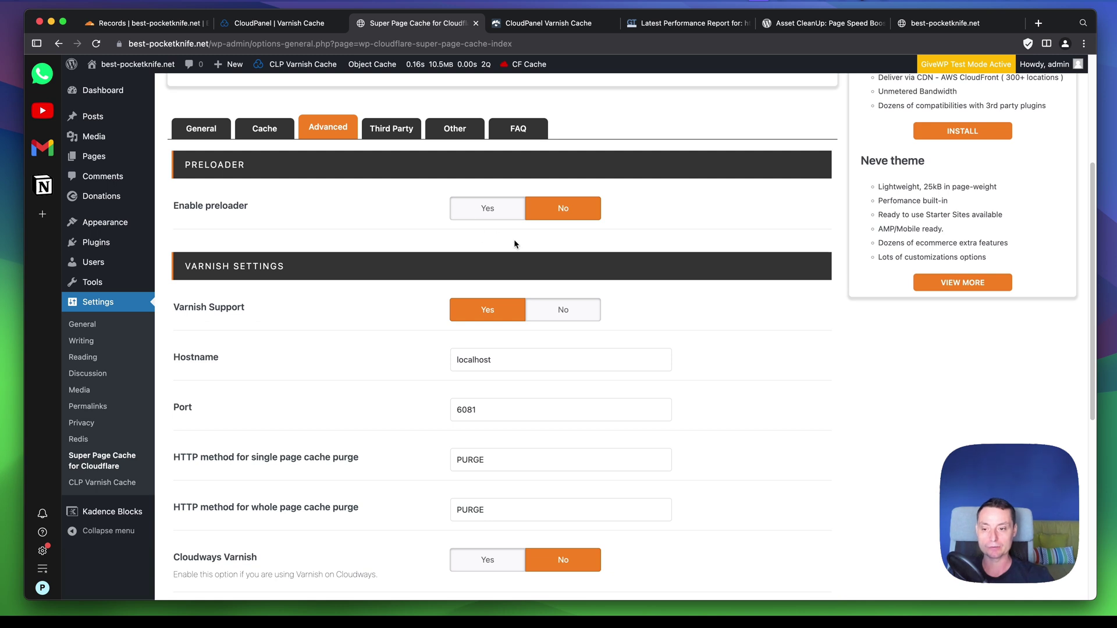
# - Switch Varnish support off and back on, review its hostname, port and purge settings, and save the advanced settings
pyautogui.scroll(-1, 514, 243)
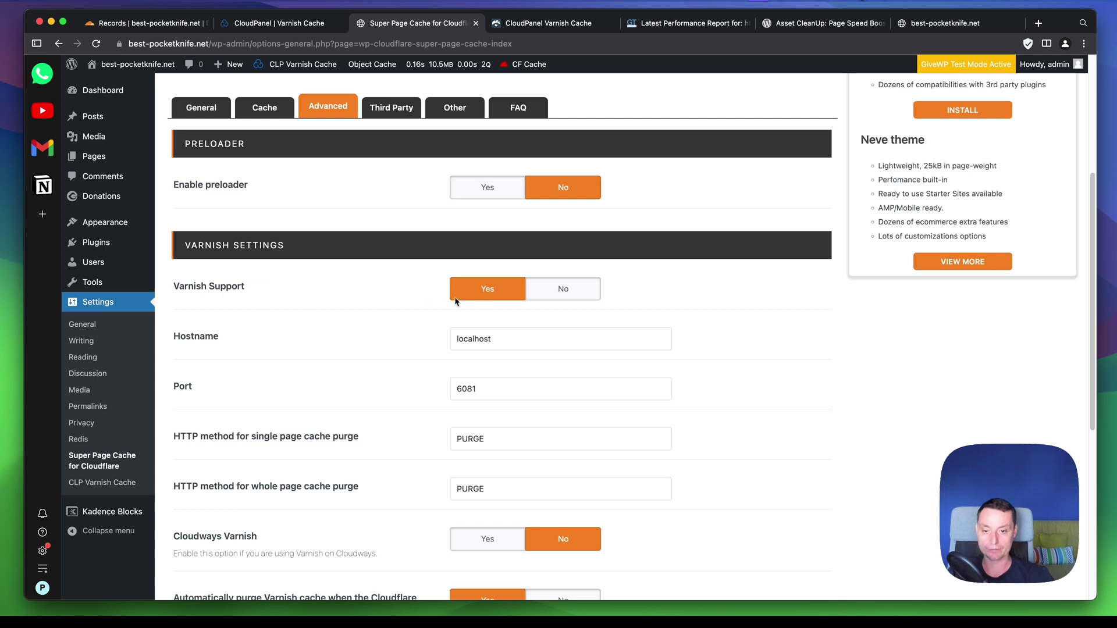
pyautogui.click(587, 291)
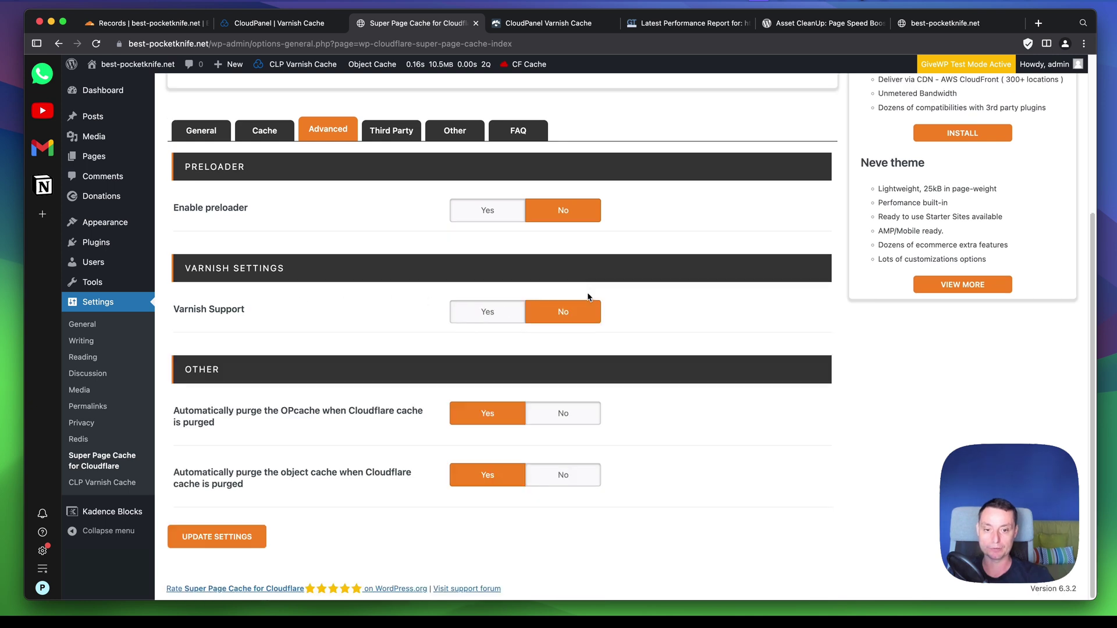
pyautogui.click(500, 310)
pyautogui.scroll(-2, 500, 308)
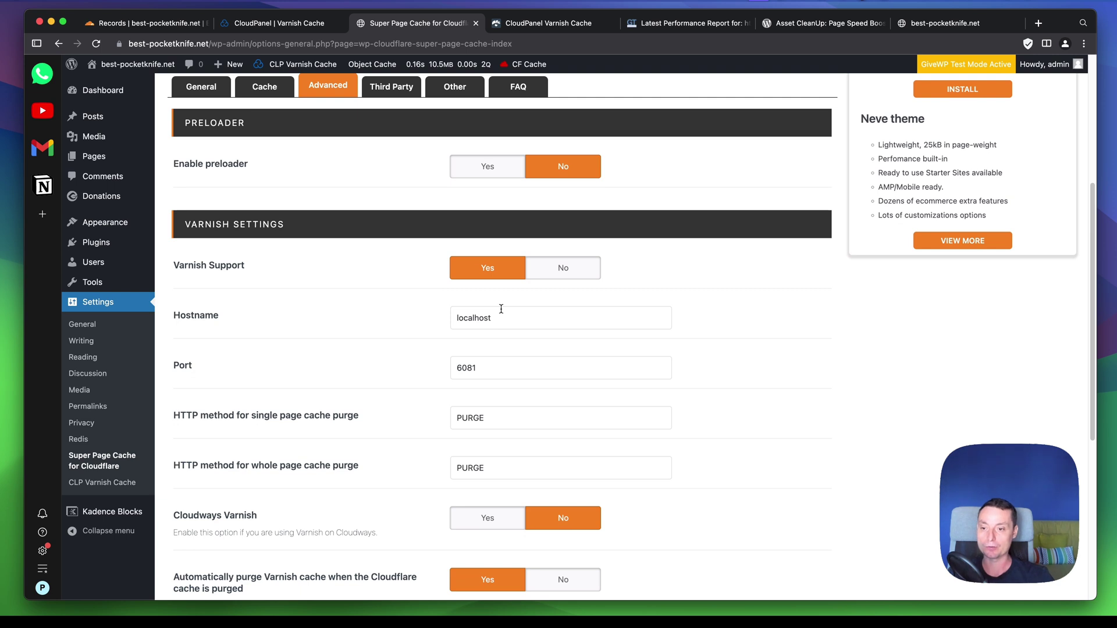
pyautogui.click(492, 315)
pyautogui.scroll(-1, 513, 364)
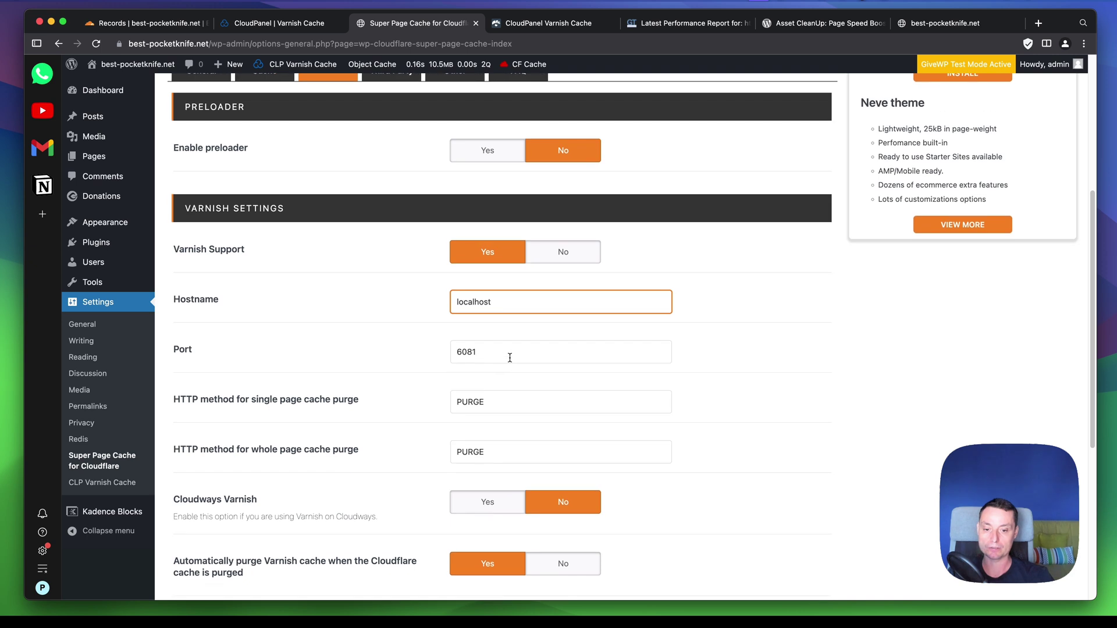
pyautogui.scroll(-5, 507, 348)
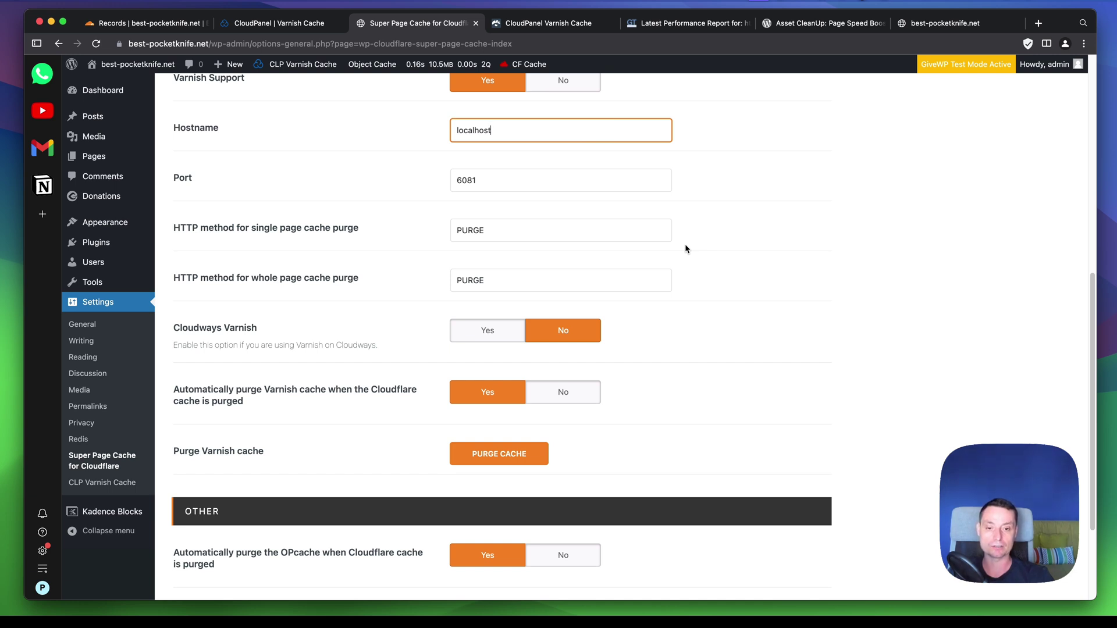
pyautogui.scroll(-3, 685, 243)
pyautogui.click(204, 561)
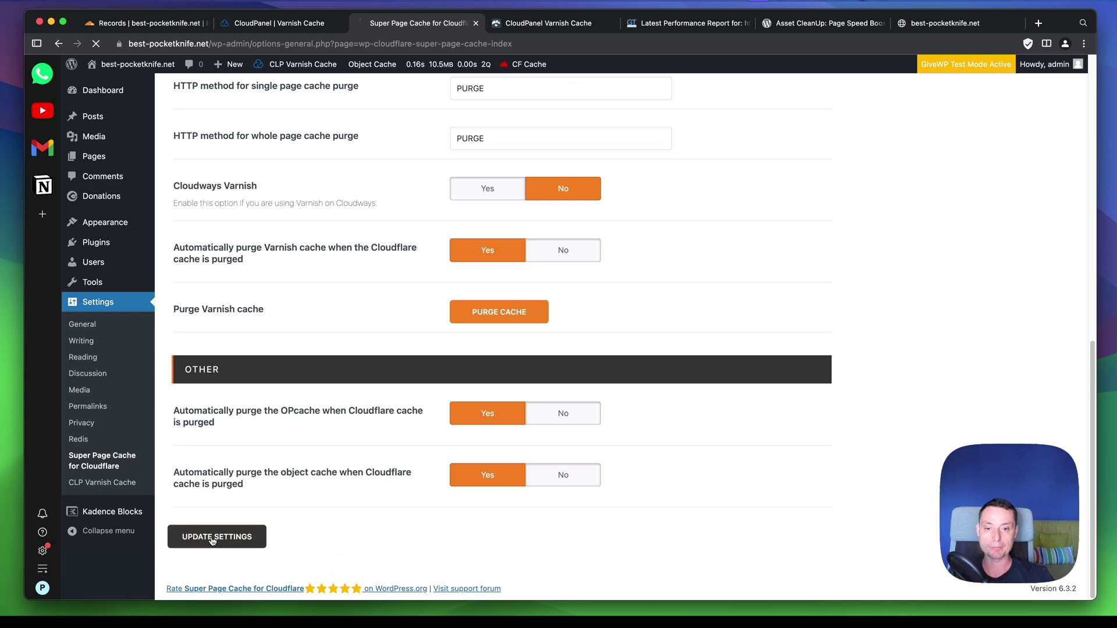
# - Review the third-party settings, from the WooCommerce page exclusions to the purge options for W3 Total Cache, LiteSpeed Cache and Hummingbird
pyautogui.scroll(-5, 640, 490)
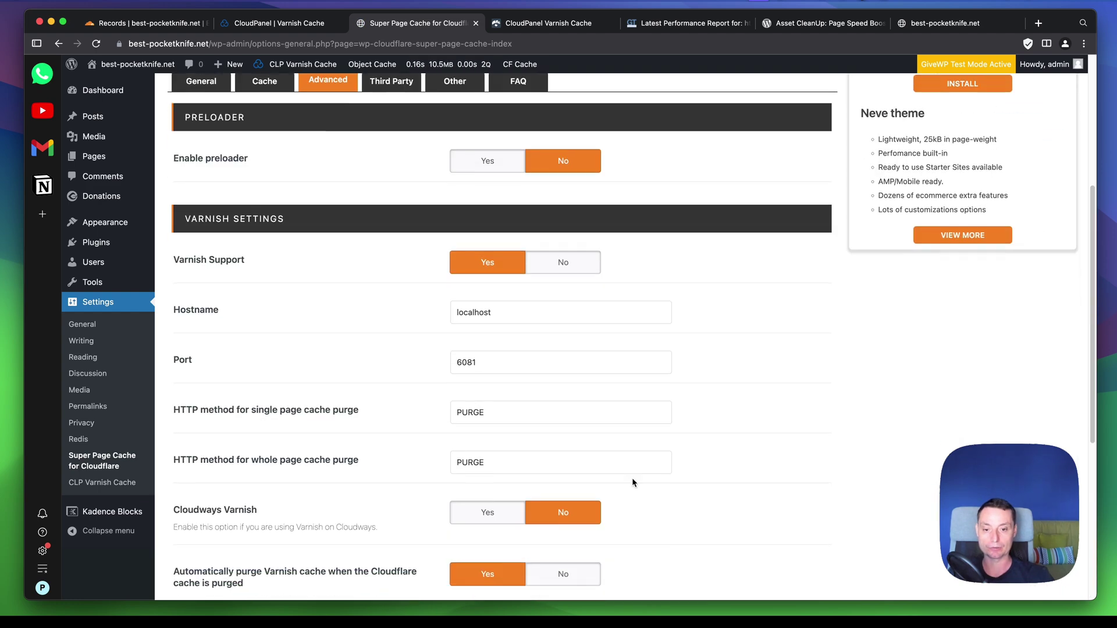
pyautogui.scroll(3, 513, 366)
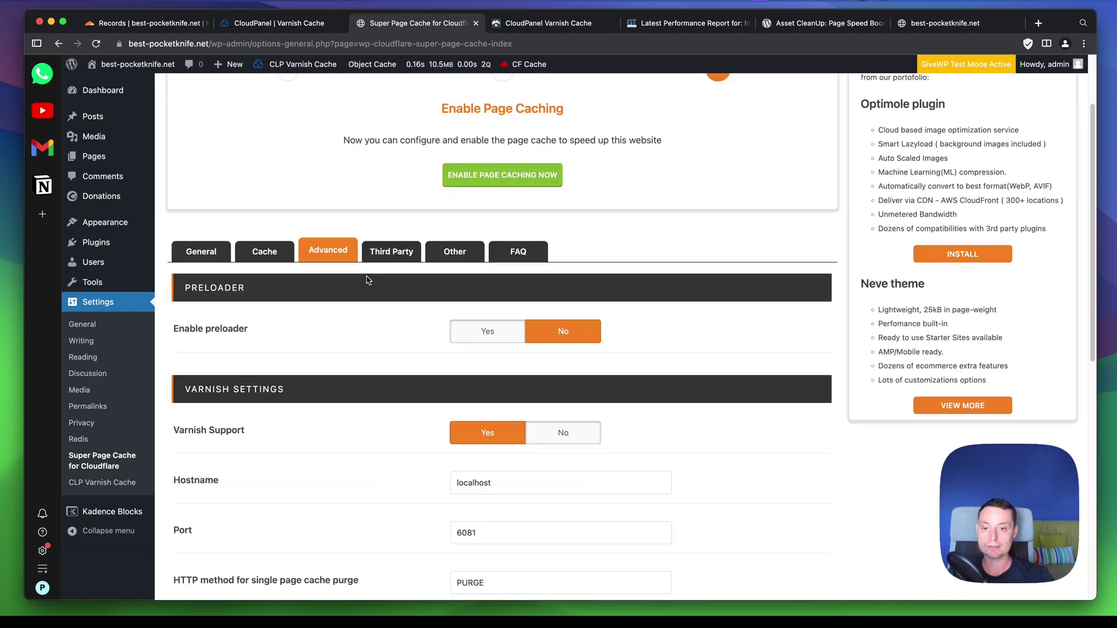
pyautogui.click(399, 261)
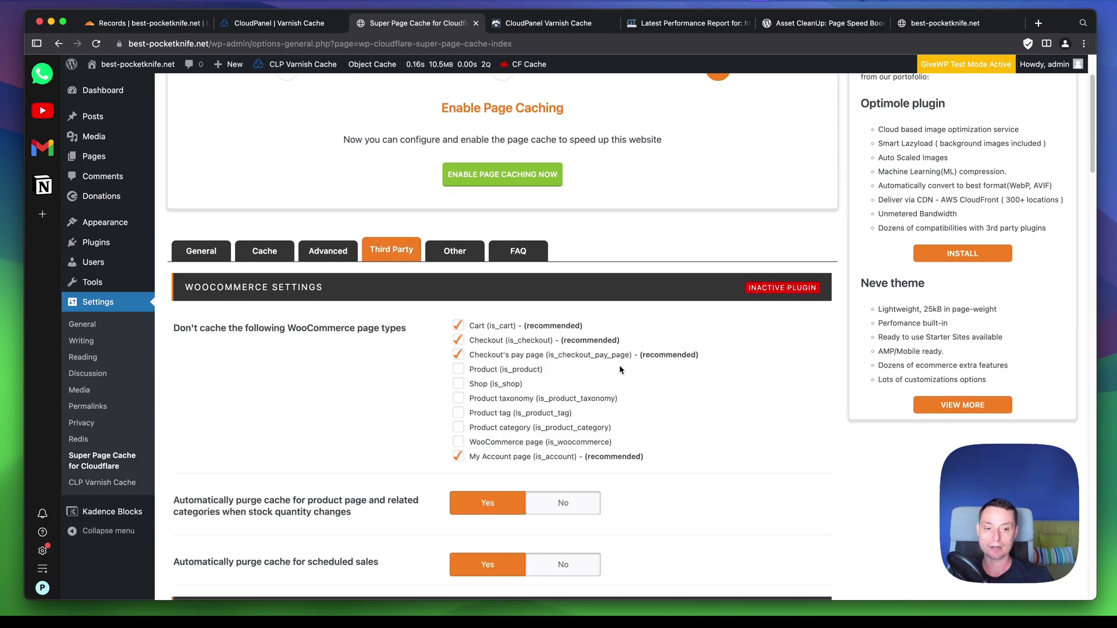
pyautogui.scroll(-15, 618, 365)
pyautogui.scroll(-7, 608, 366)
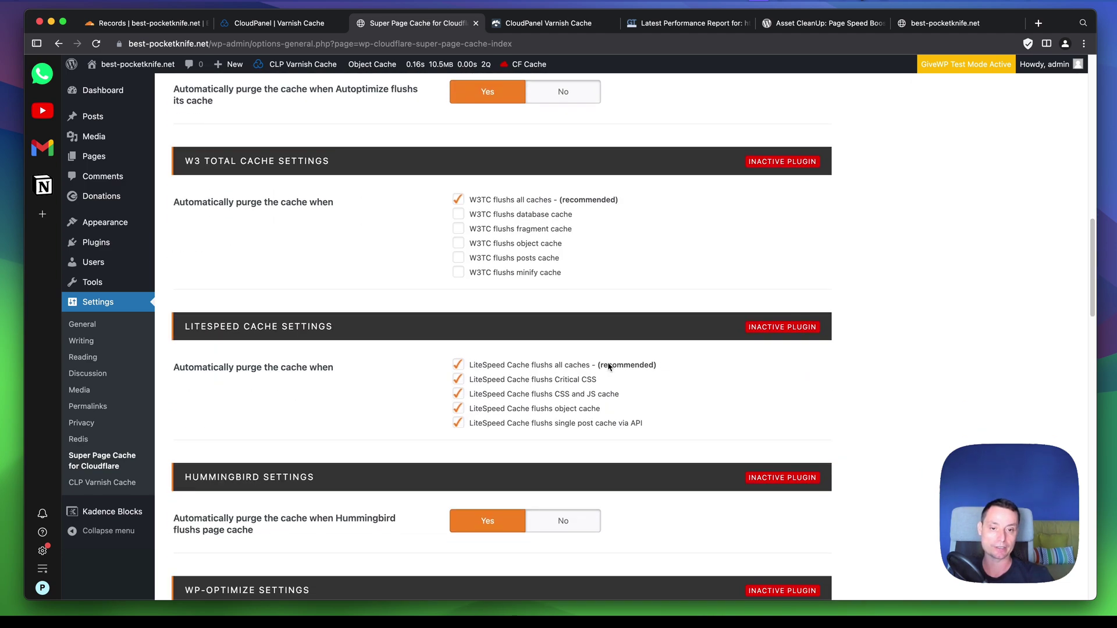
pyautogui.scroll(7, 608, 368)
pyautogui.scroll(10, 609, 367)
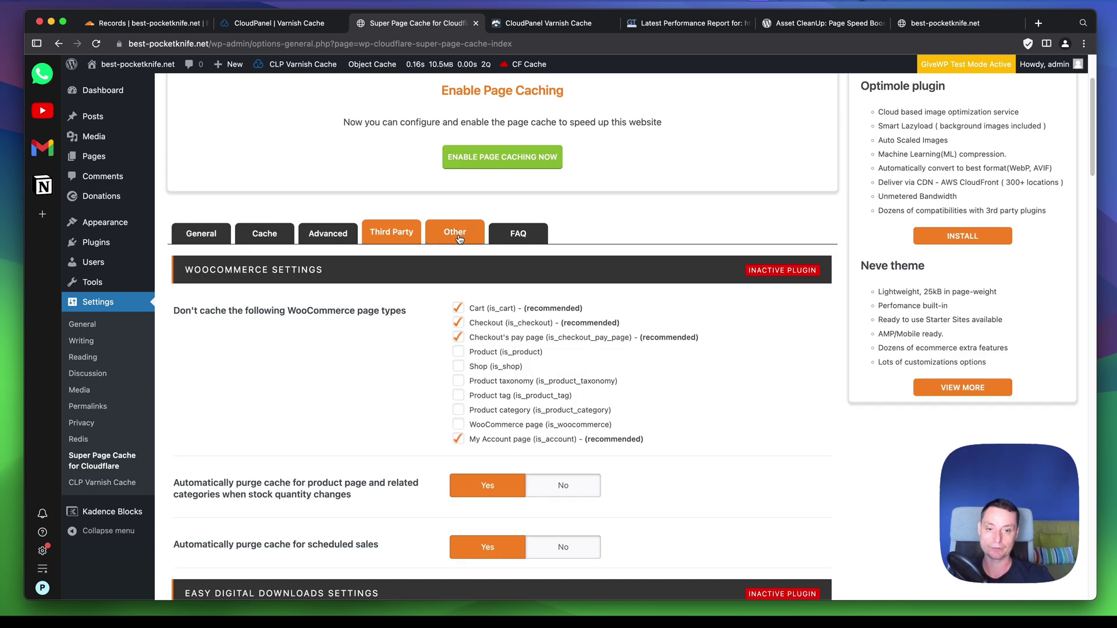
# - Enable page caching in Super Page Cache for Cloudflare and run its cache test
pyautogui.click(493, 165)
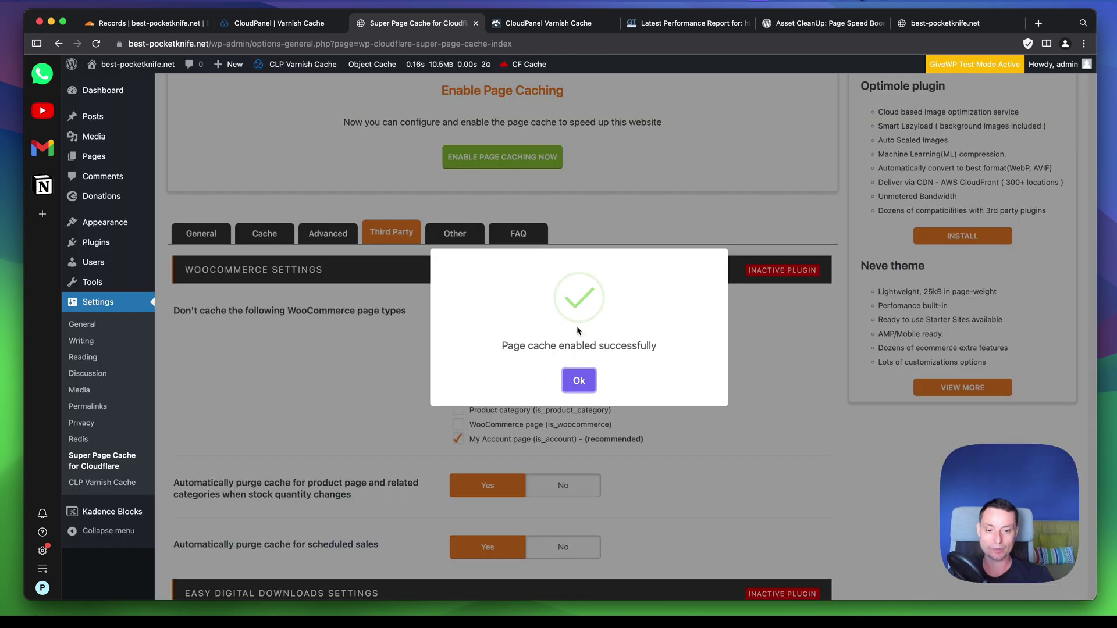
pyautogui.click(578, 378)
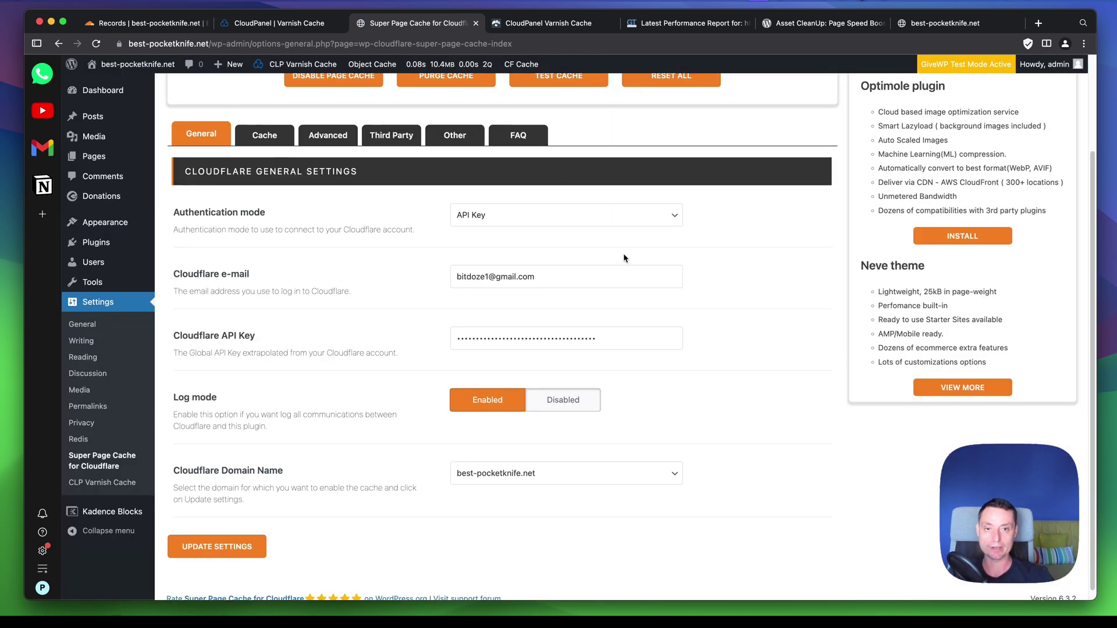
pyautogui.moveTo(557, 90)
pyautogui.click(552, 189)
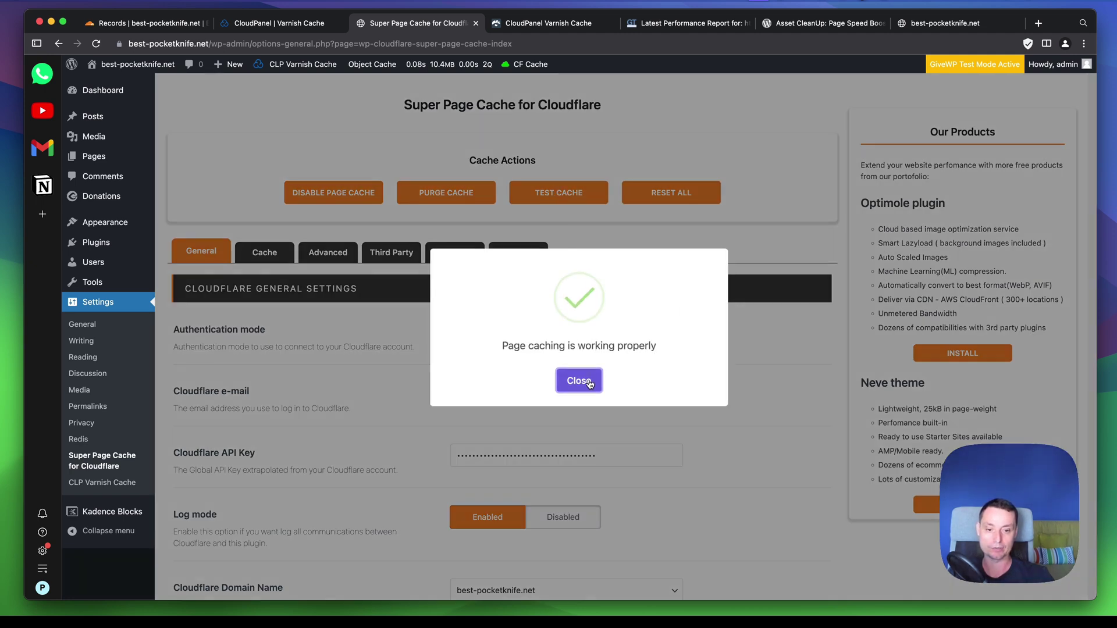
pyautogui.click(579, 381)
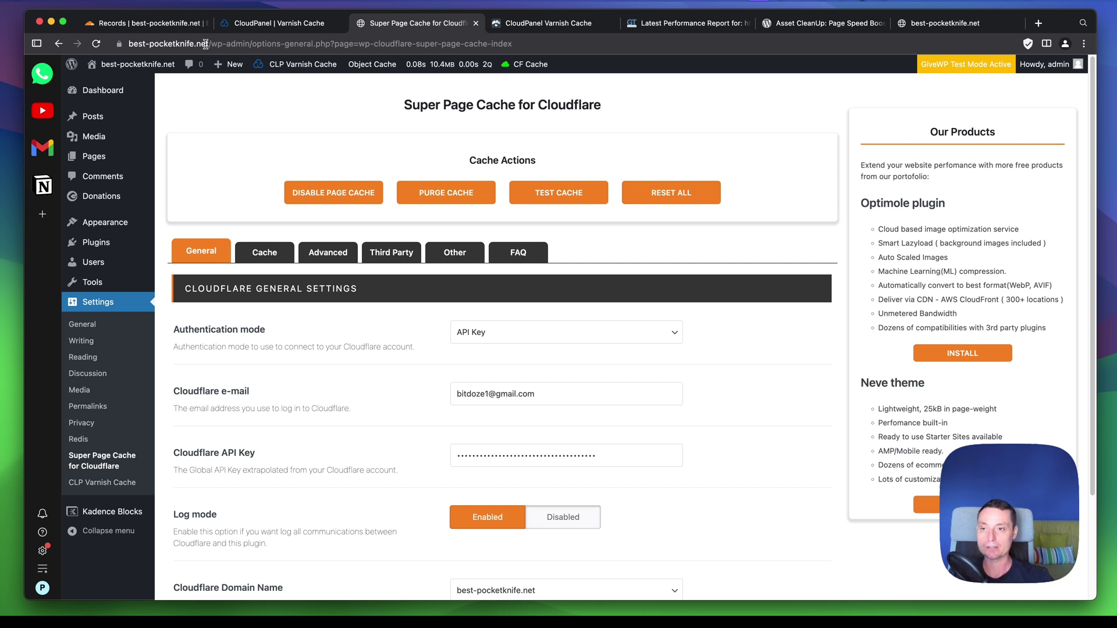
# - Switch to the open best-pocketknife.net homepage and reload it while logged in as admin
pyautogui.moveTo(206, 43); pyautogui.dragTo(119, 46)
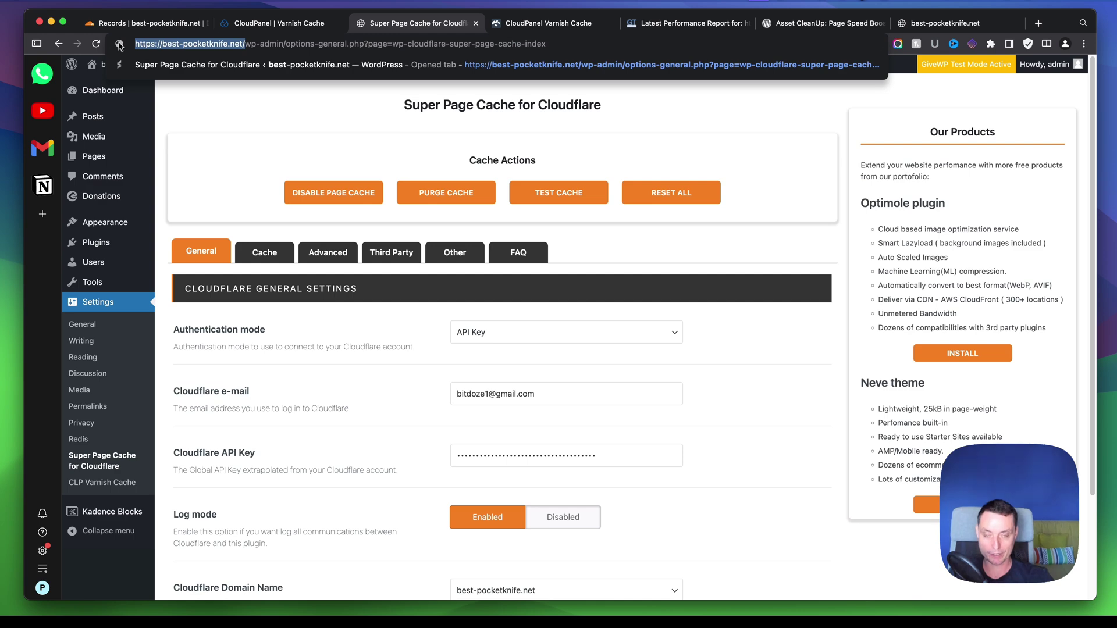
pyautogui.click(989, 24)
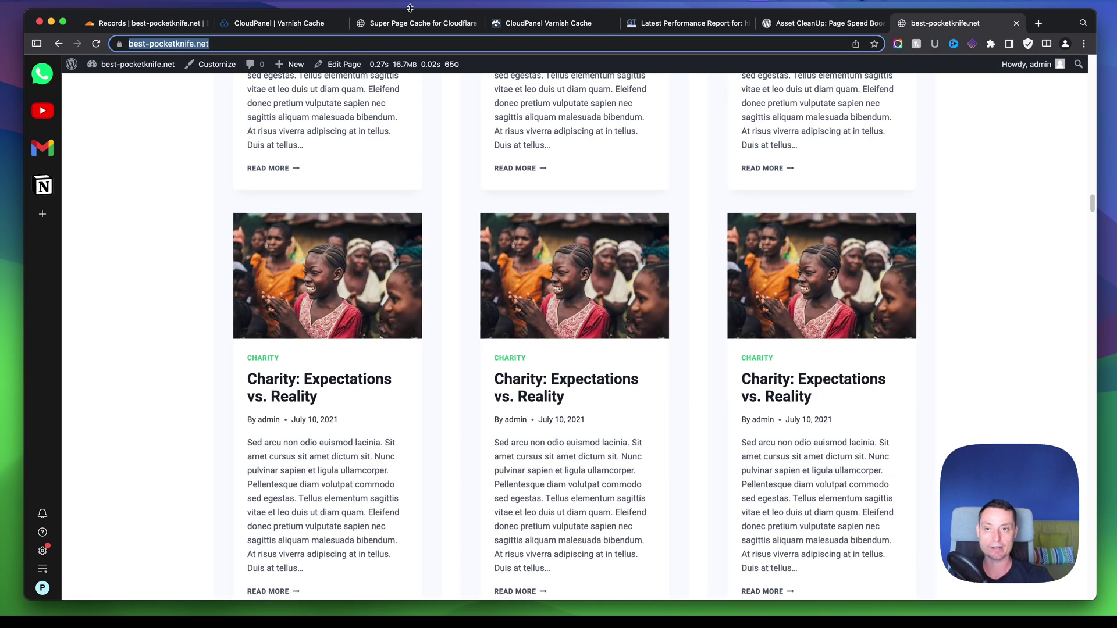
pyautogui.click(286, 45)
pyautogui.press('Return')
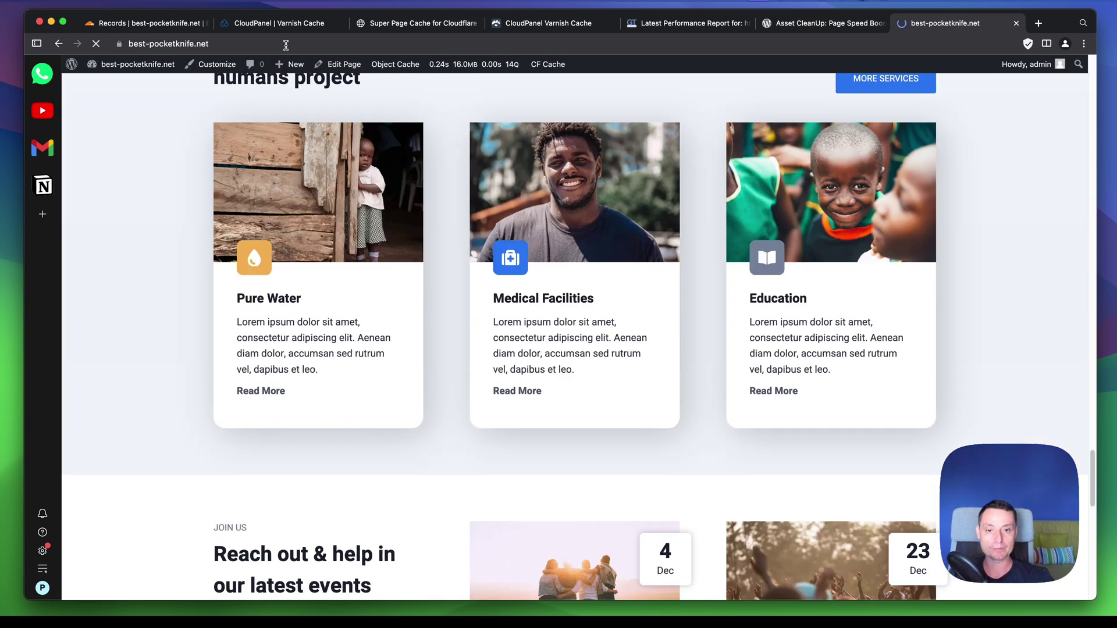
pyautogui.click(286, 45)
pyautogui.click(166, 295)
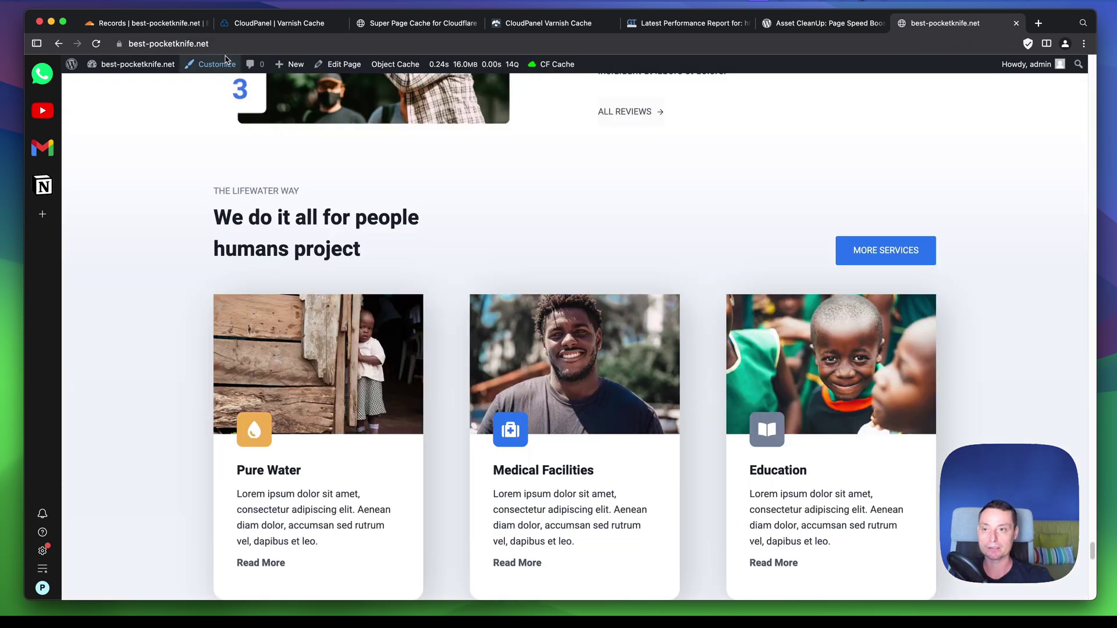
# - Reload the logged-in homepage again and examine the page generation time, query and object cache figures in the admin bar
pyautogui.click(230, 45)
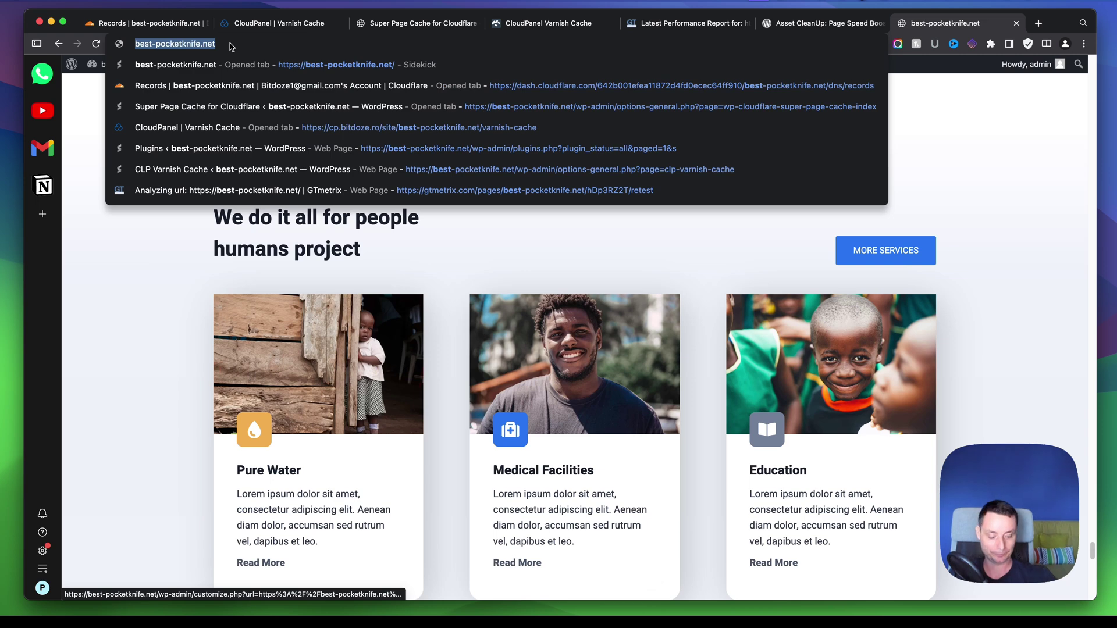
pyautogui.press('Return')
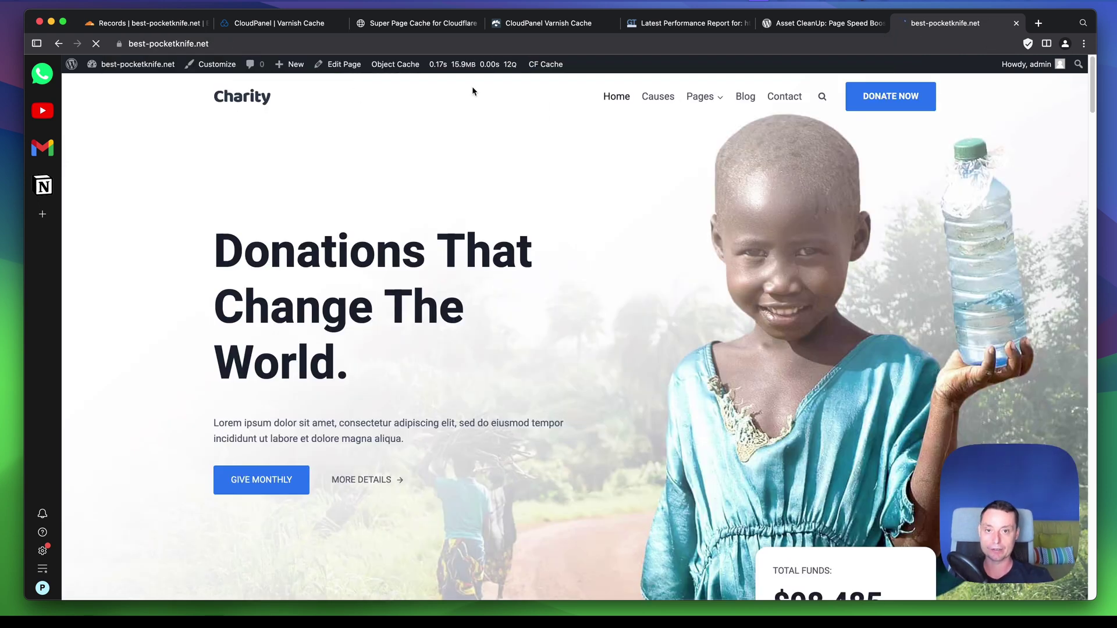
pyautogui.moveTo(511, 65)
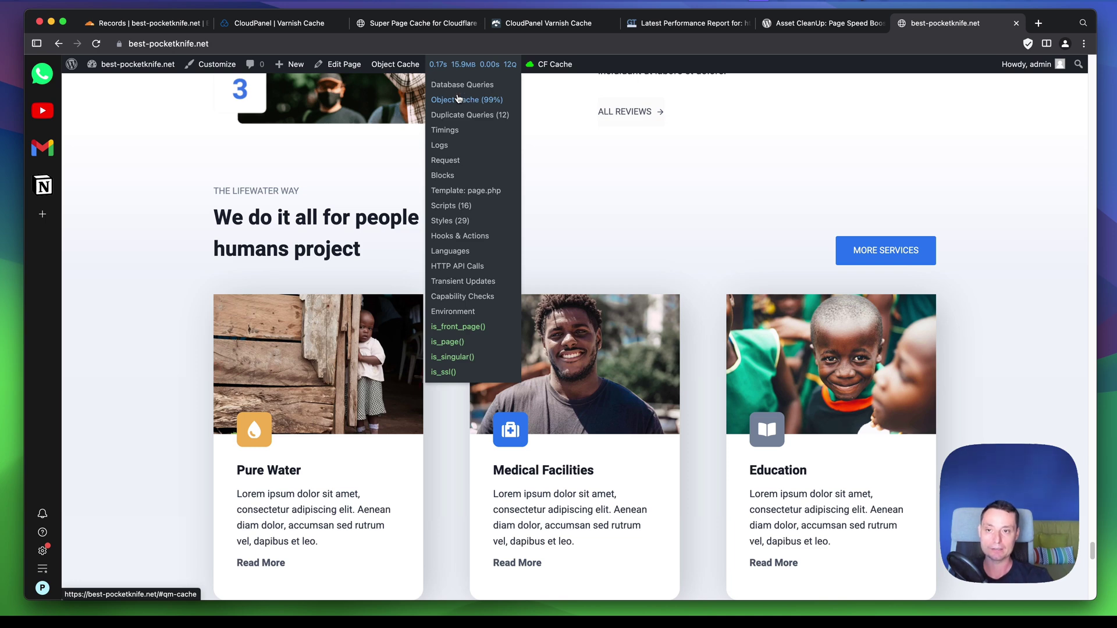
pyautogui.click(249, 48)
pyautogui.press('Return')
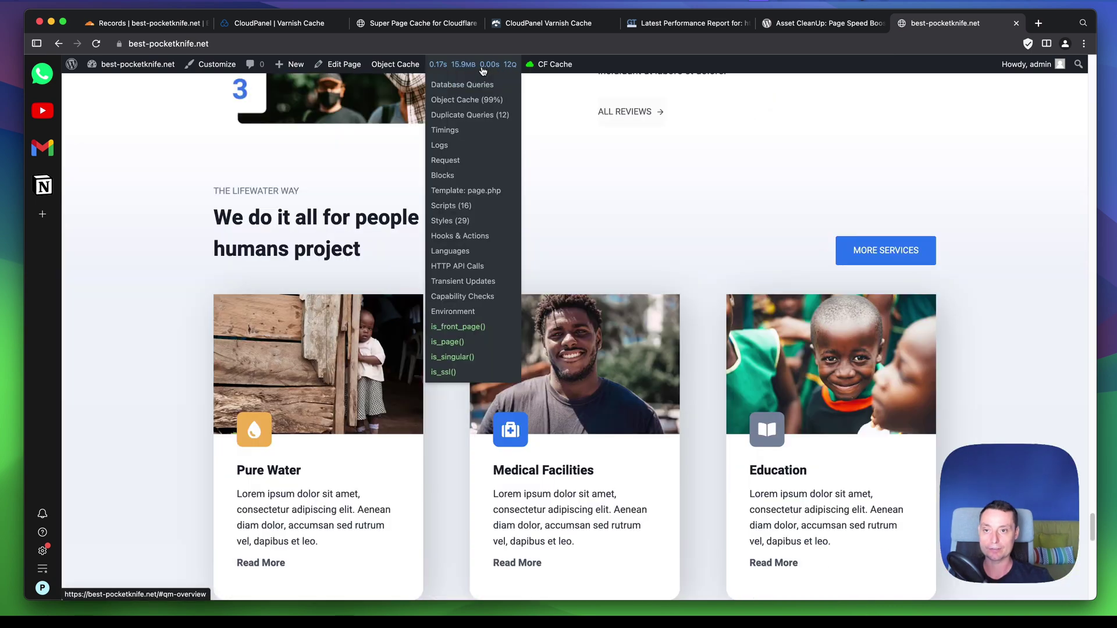
# - Switch to the Incognito window and reload best-pocketknife.net several times to compare its load times in the network log
pyautogui.click(192, 45)
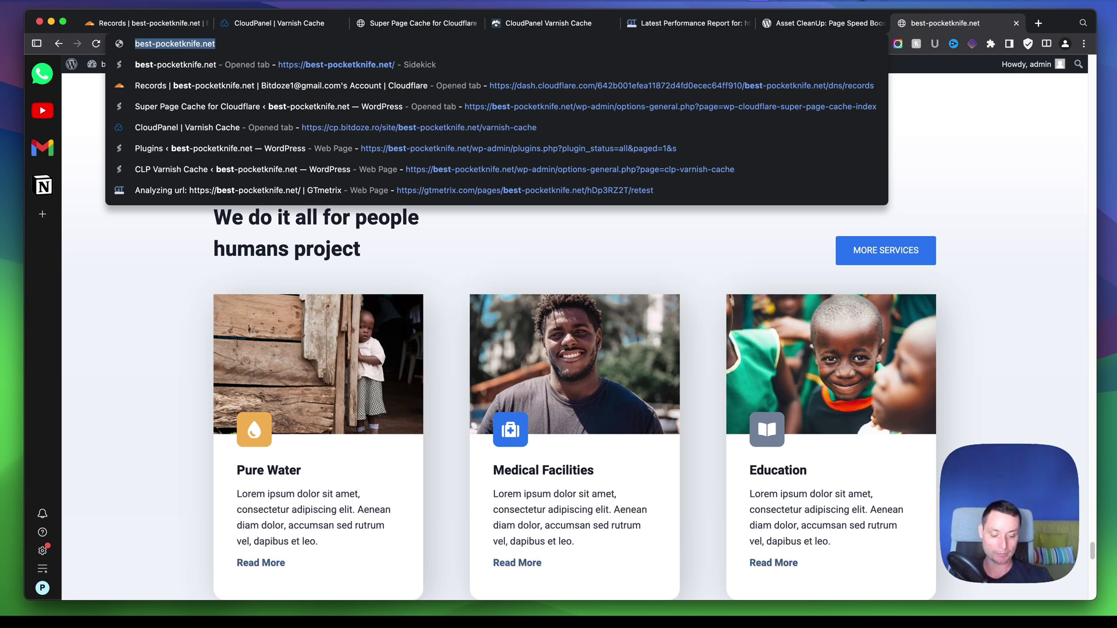
pyautogui.press('super+grave')
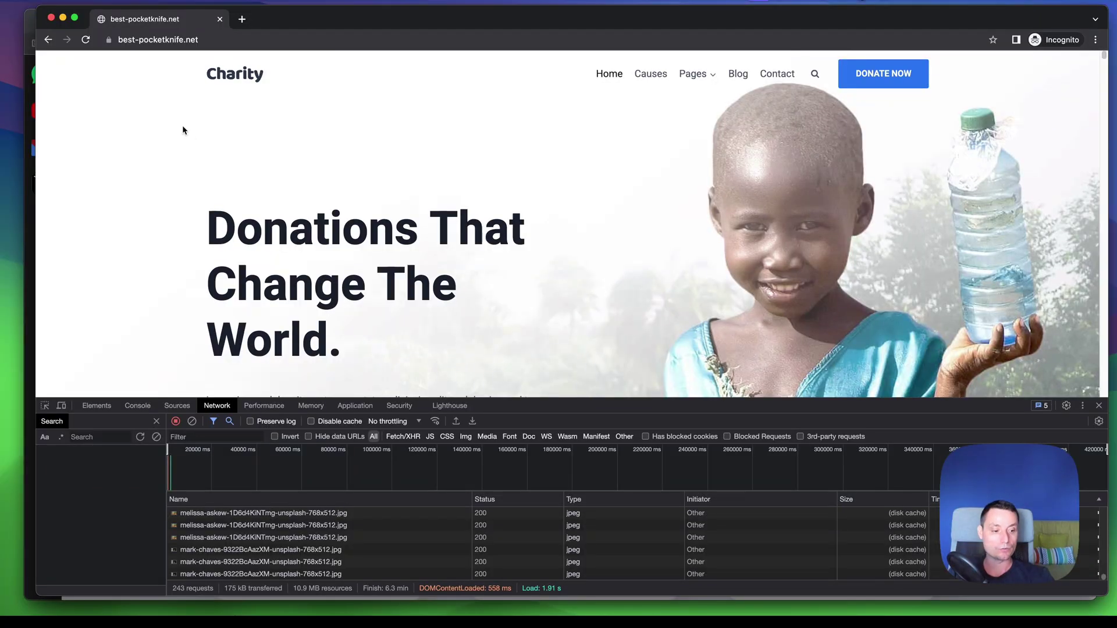
pyautogui.click(239, 36)
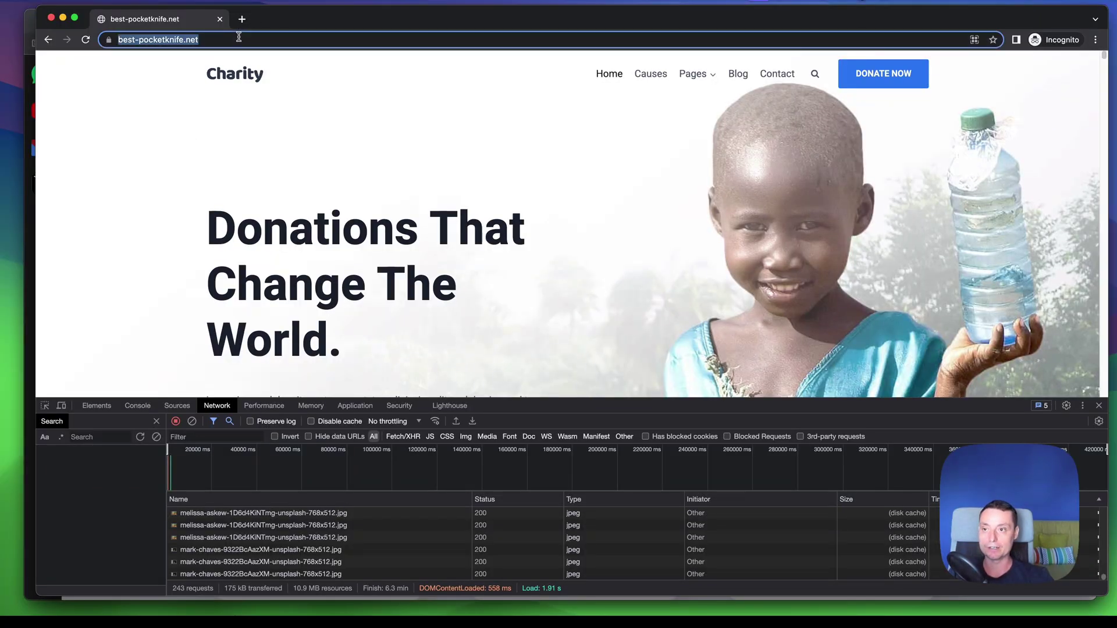
pyautogui.press('Return')
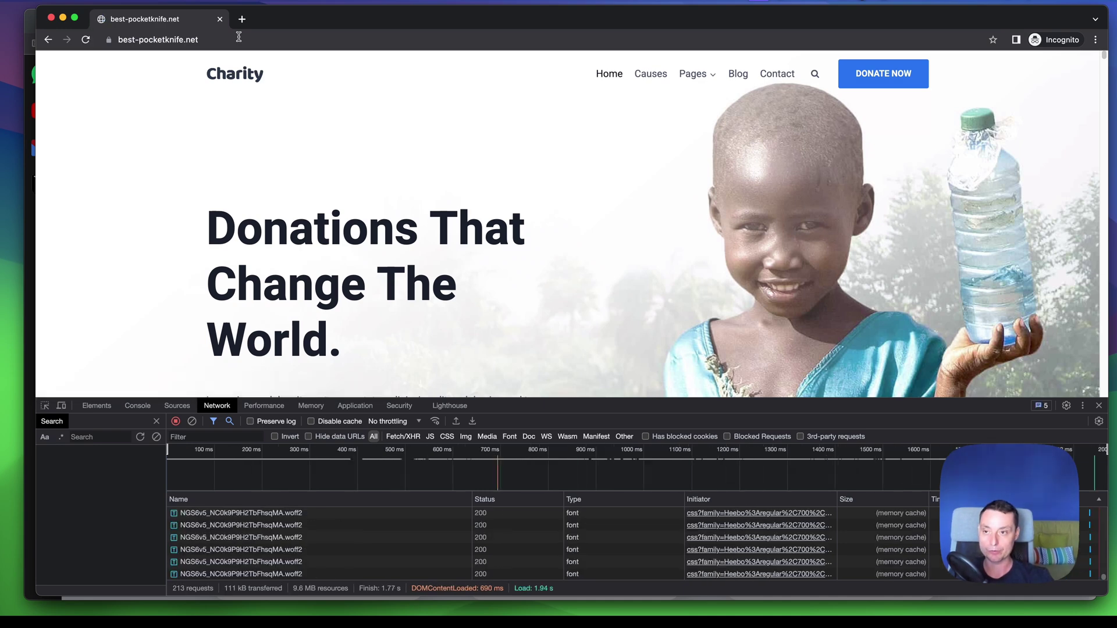
pyautogui.click(238, 37)
pyautogui.press('Return')
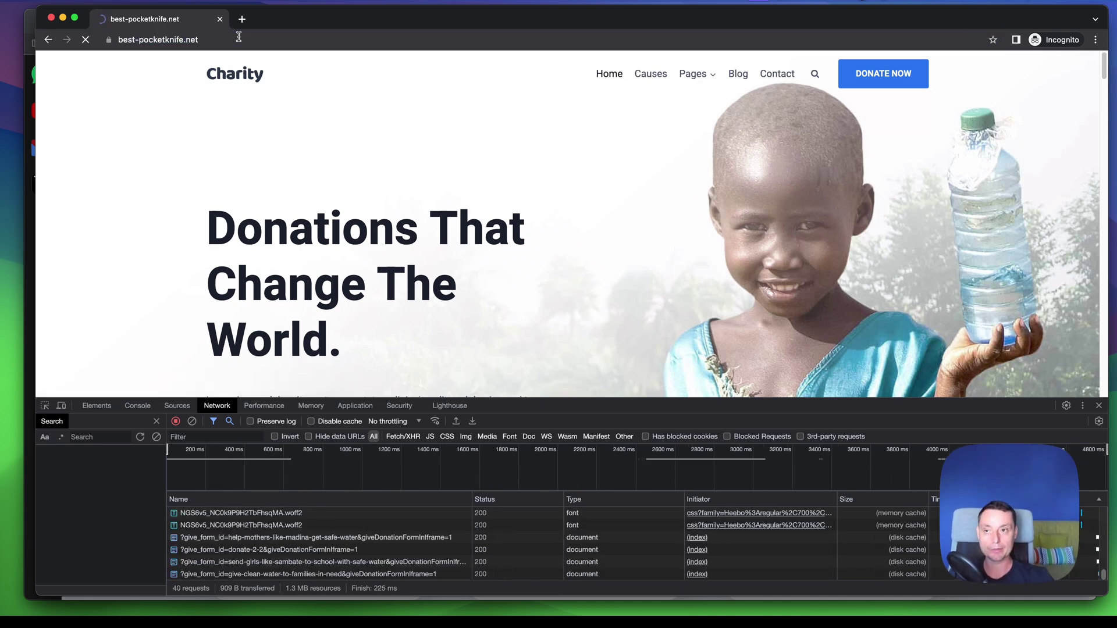
pyautogui.click(239, 37)
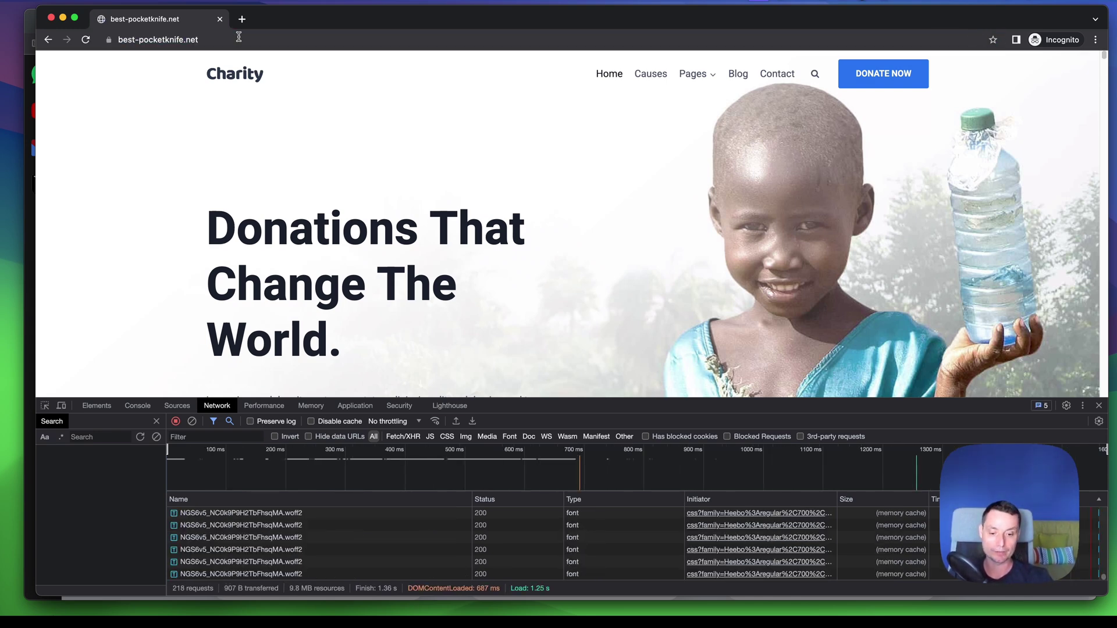
pyautogui.click(239, 37)
pyautogui.press('Return')
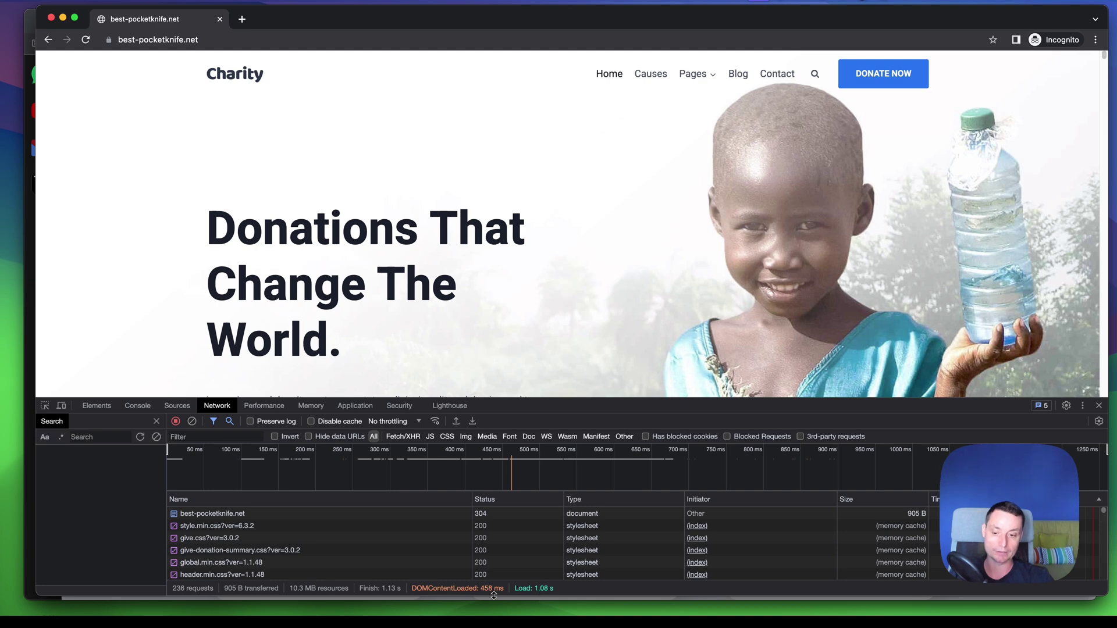
# - Inspect the response headers of the best-pocketknife.net document request for the Cloudflare cache status and cache control, and reload the homepage
pyautogui.click(201, 516)
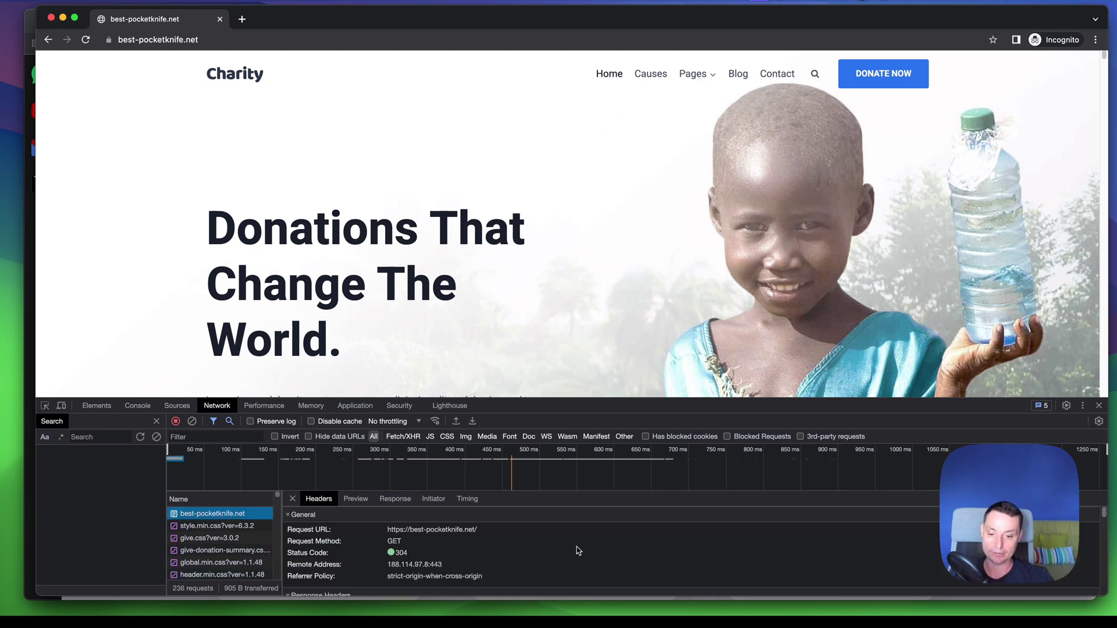
pyautogui.scroll(-5, 578, 550)
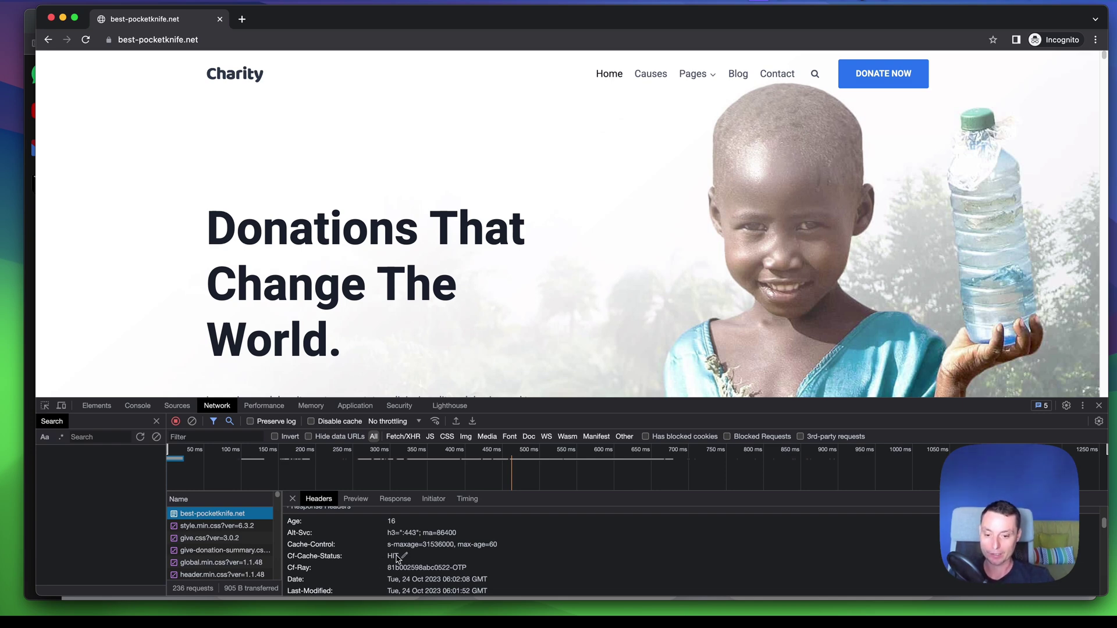
pyautogui.scroll(-1, 397, 559)
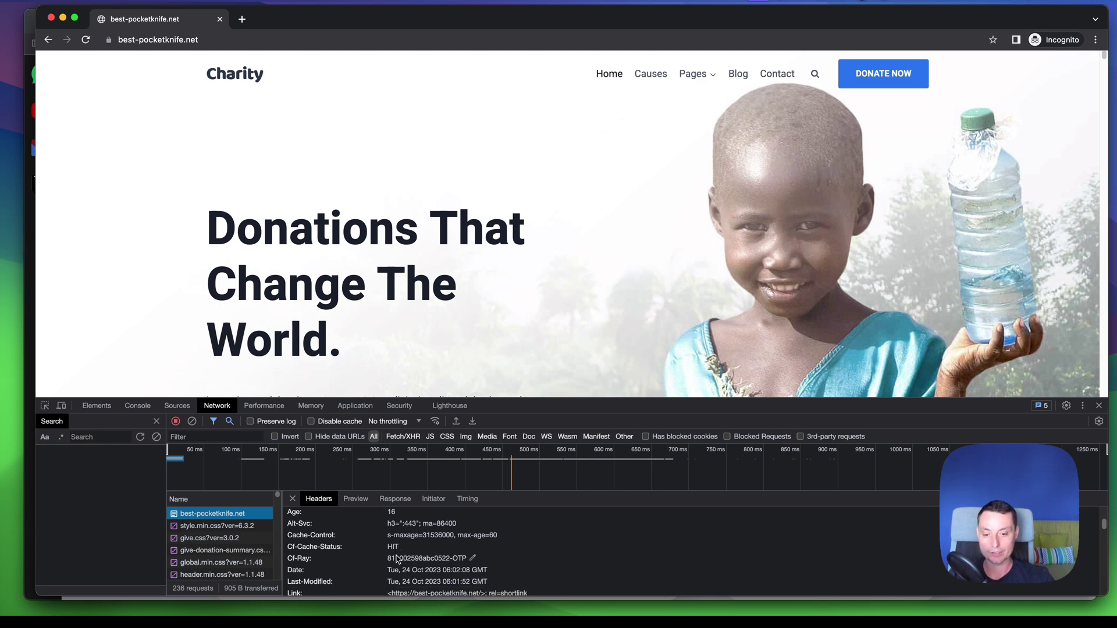
pyautogui.scroll(5, 397, 559)
pyautogui.press('super+l')
pyautogui.press('Return')
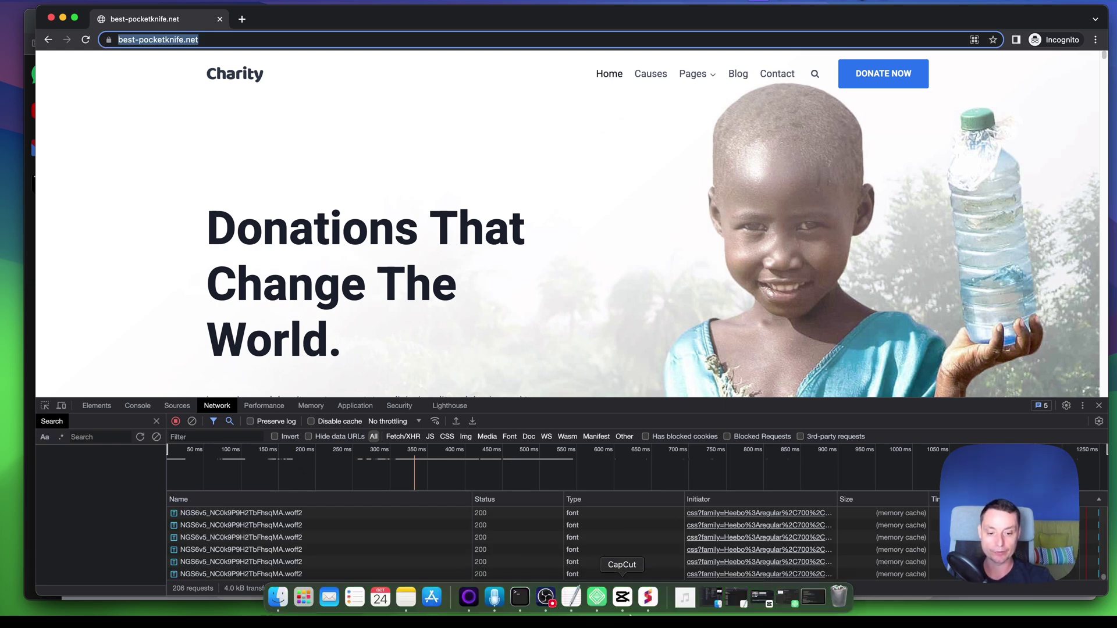
# - Return to the main browser window and bring up the GTmetrix performance report for best-pocketknife.net
pyautogui.rightClick(647, 597)
pyautogui.click(696, 466)
pyautogui.click(657, 26)
pyautogui.scroll(2, 680, 173)
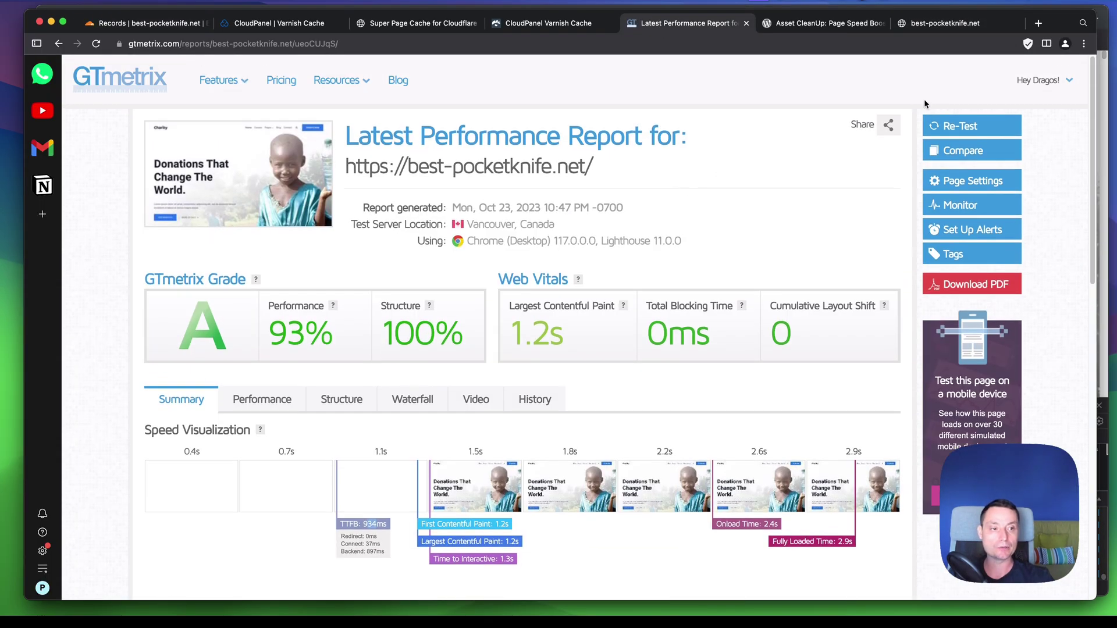
# - Re-test best-pocketknife.net in GTmetrix and examine the new report's grade, Largest Contentful Paint and TTFB
pyautogui.click(957, 127)
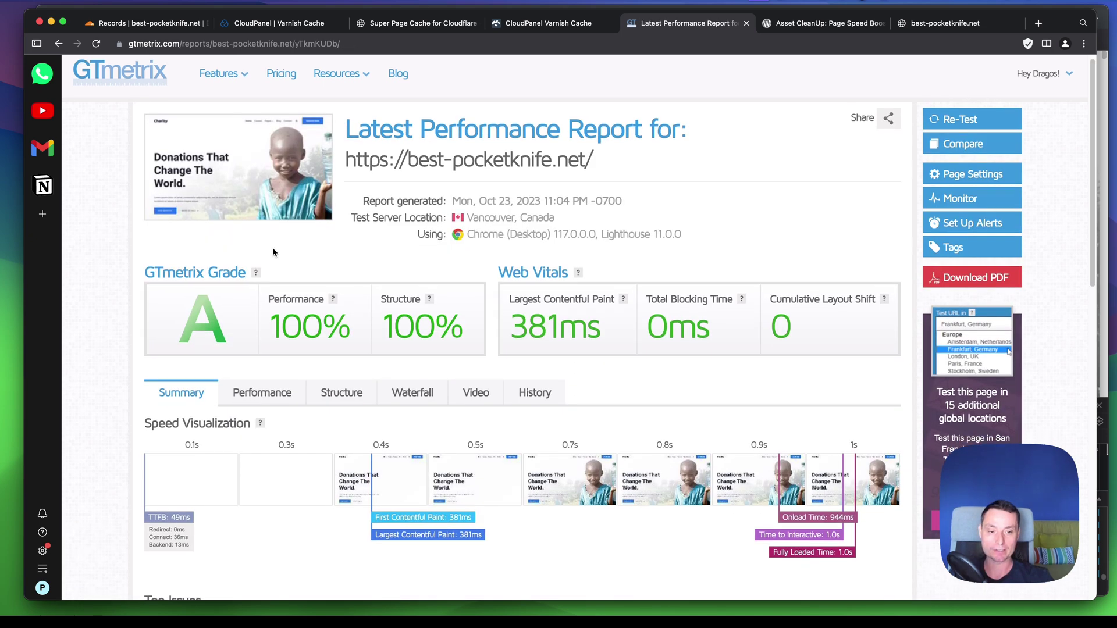
pyautogui.scroll(-1, 273, 251)
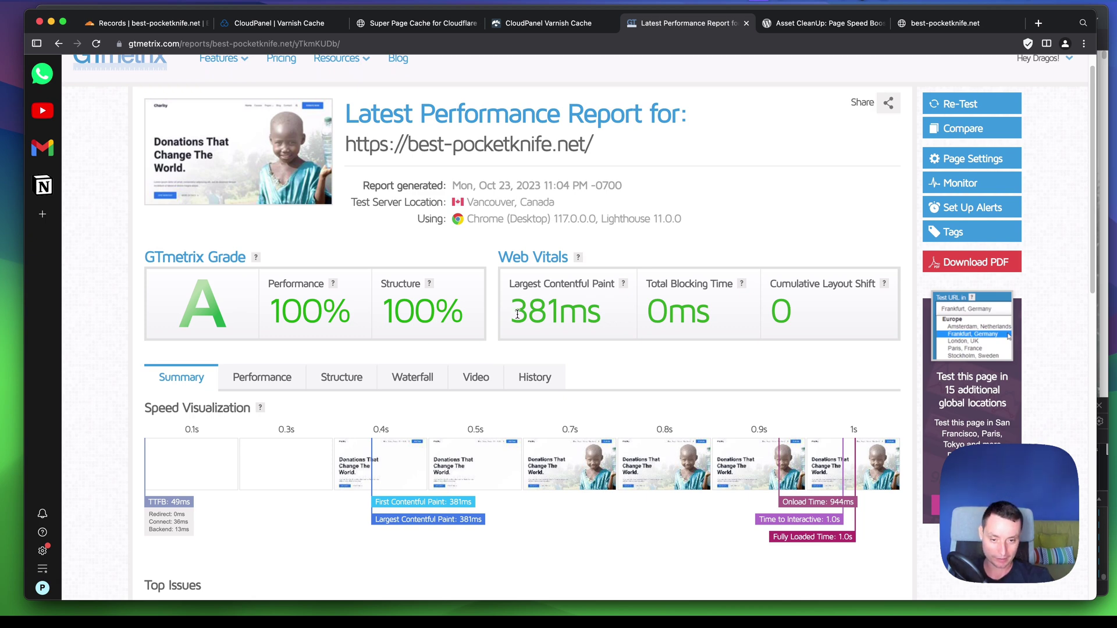
pyautogui.moveTo(516, 314); pyautogui.dragTo(565, 316)
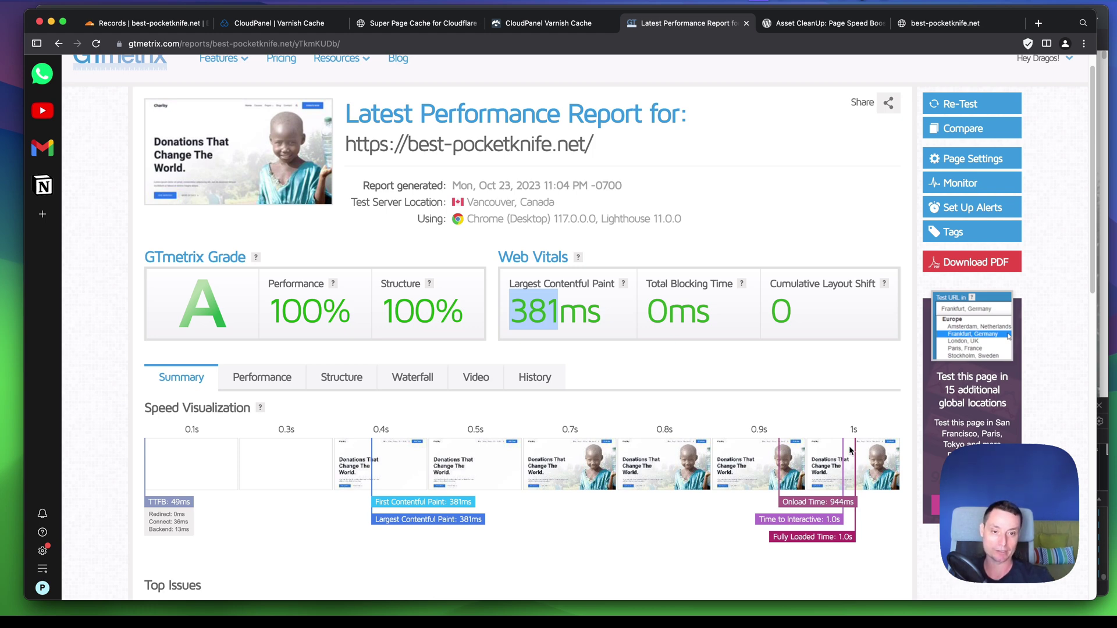
pyautogui.scroll(-3, 832, 419)
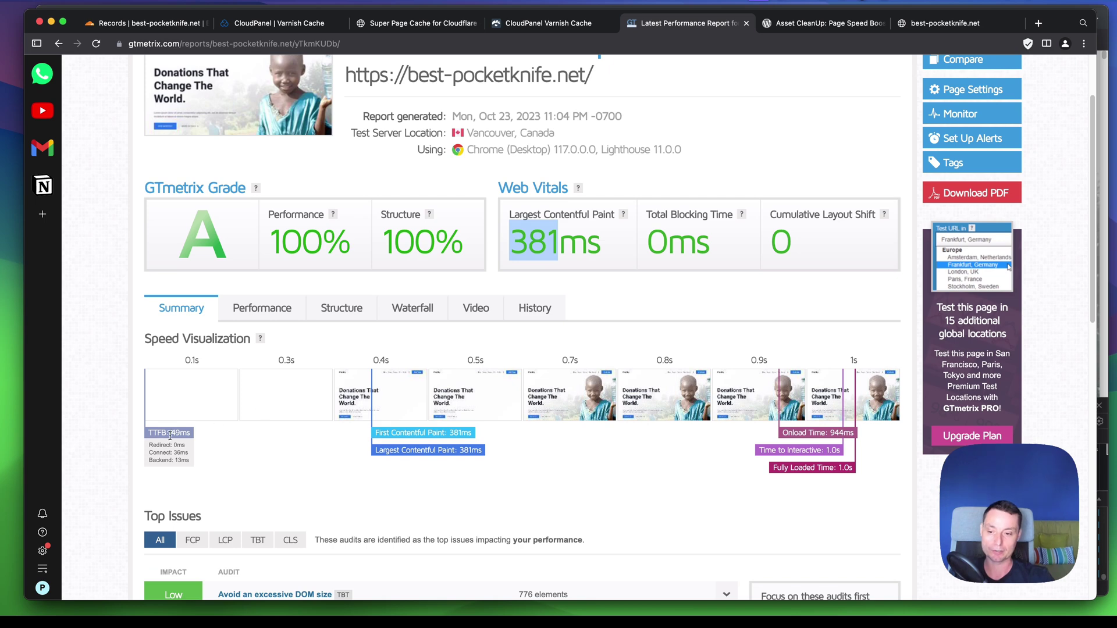
pyautogui.click(173, 435)
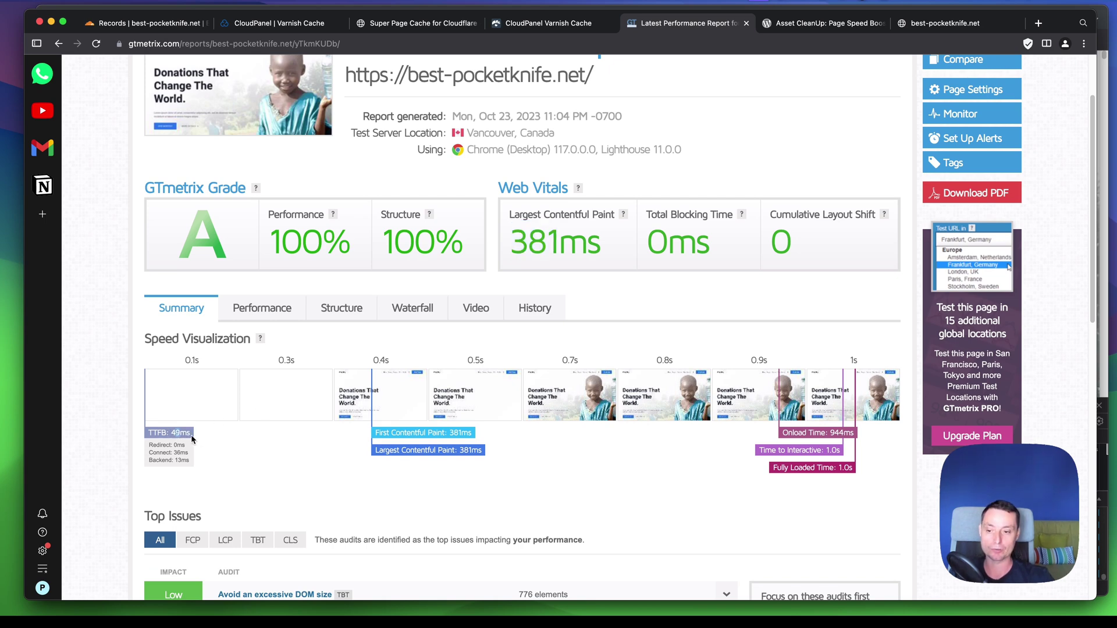
pyautogui.scroll(2, 497, 368)
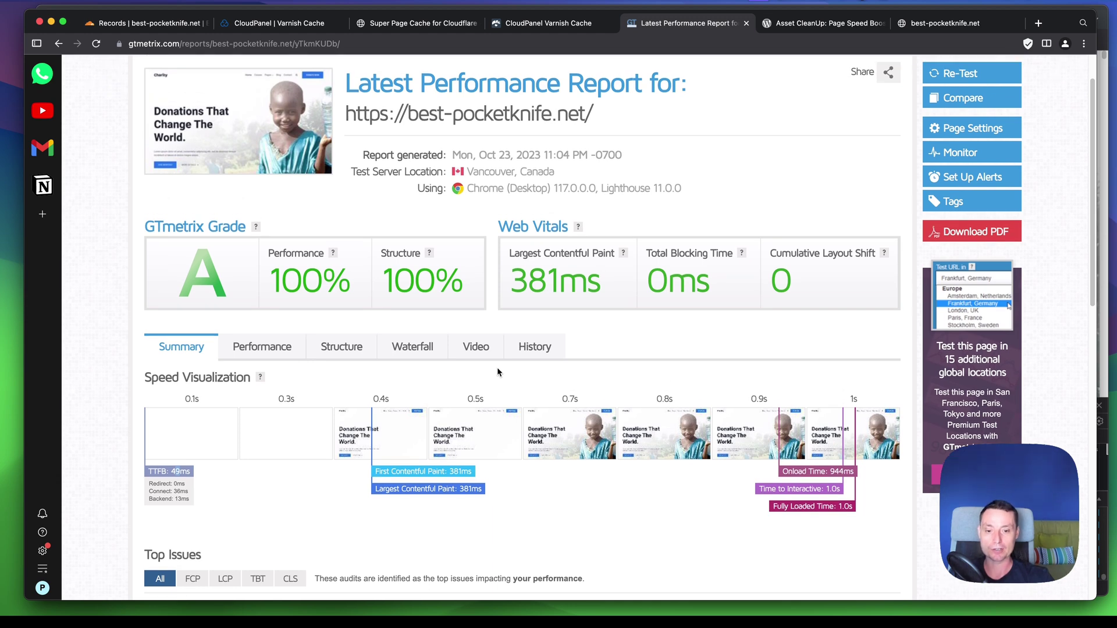
pyautogui.scroll(2, 497, 371)
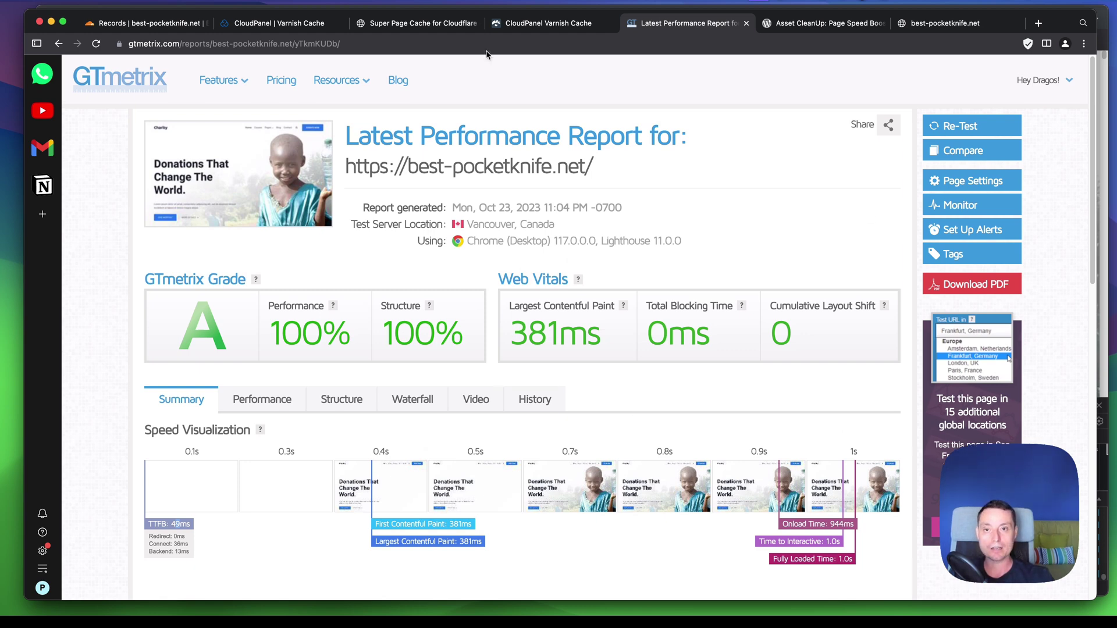
# - Switch to the Incognito window and reload the best-pocketknife.net homepage several times to check its load time in the network log
pyautogui.rightClick(650, 599)
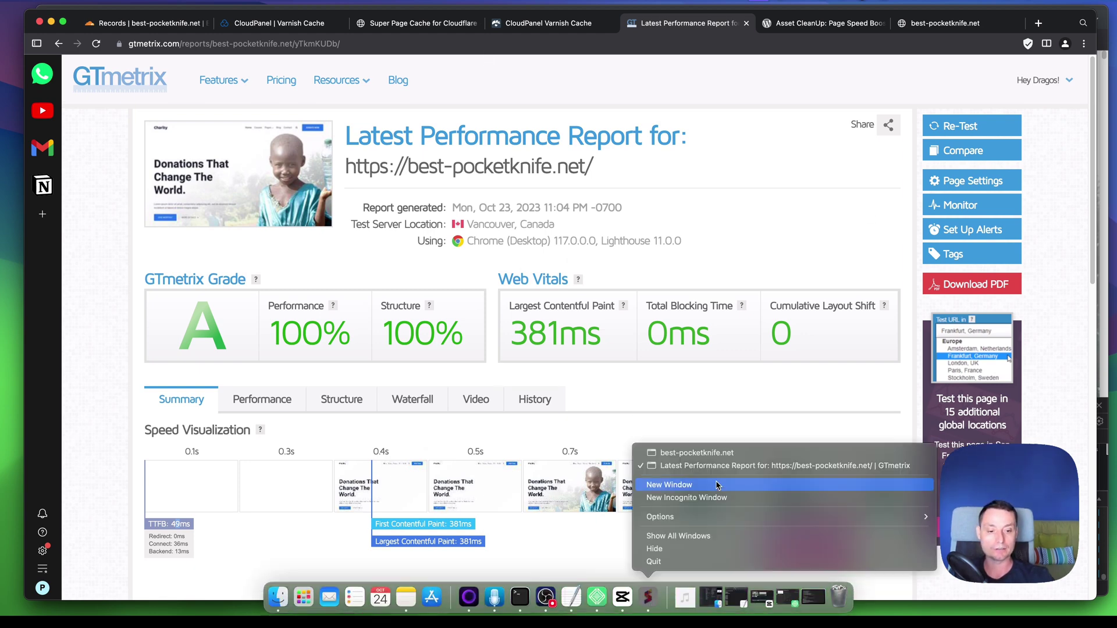
pyautogui.click(698, 453)
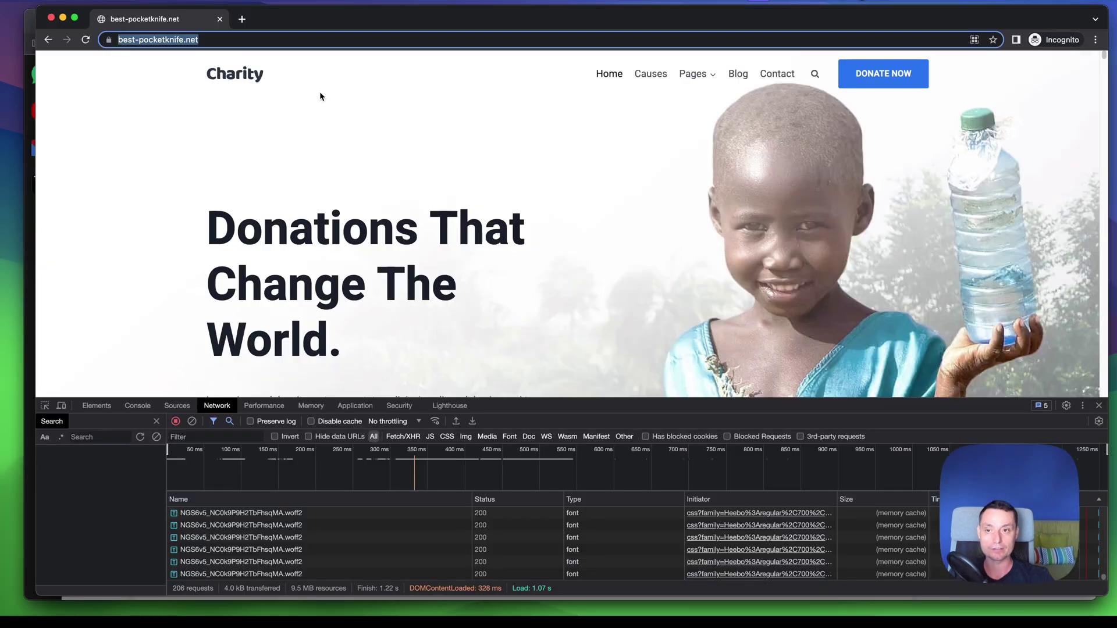
pyautogui.click(242, 41)
pyautogui.press('Return')
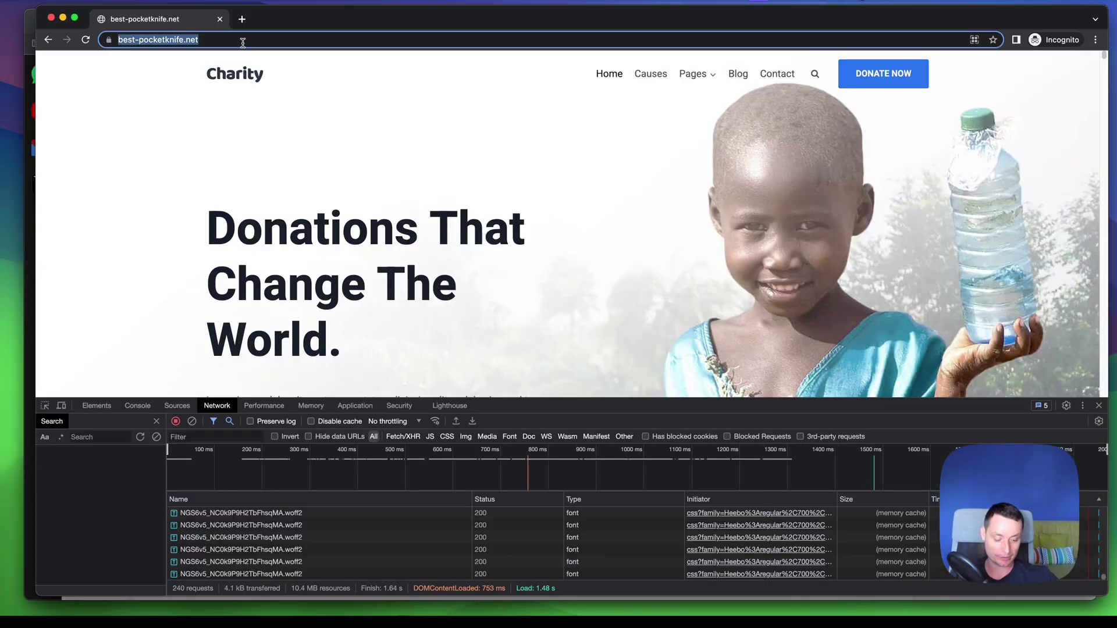
pyautogui.press('Return')
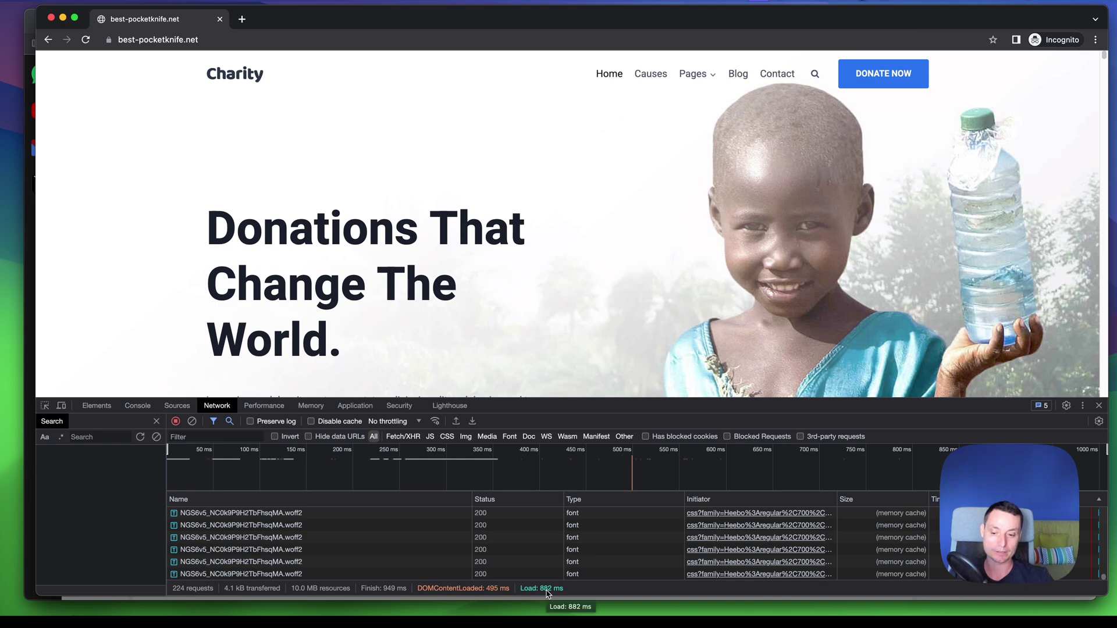
pyautogui.click(224, 37)
pyautogui.press('Return')
pyautogui.click(224, 37)
pyautogui.press('Return')
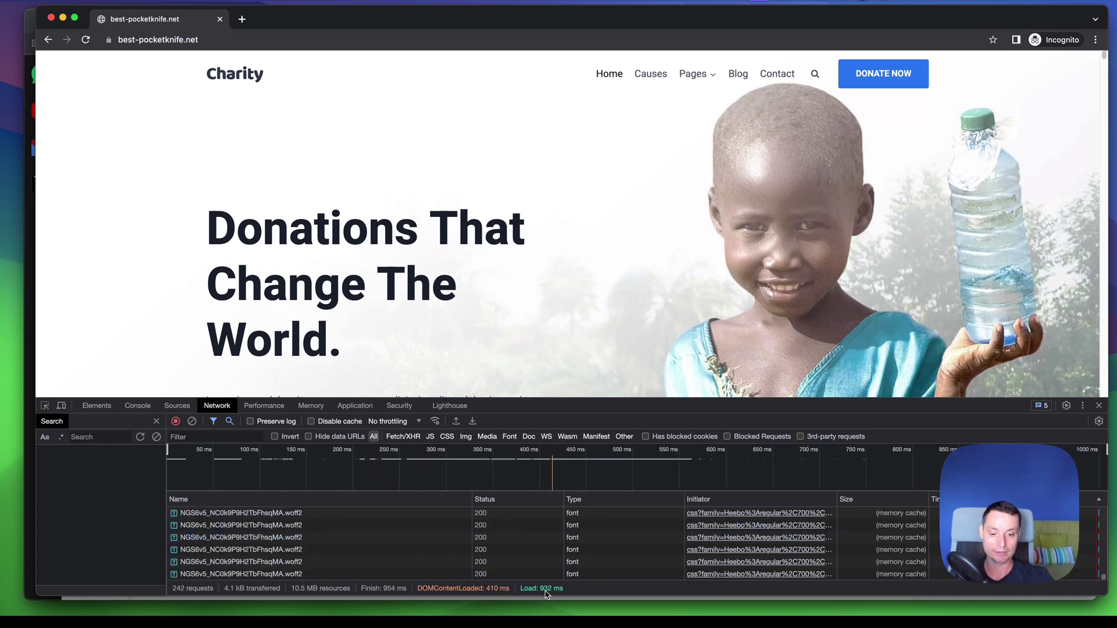
pyautogui.scroll(-1, 578, 552)
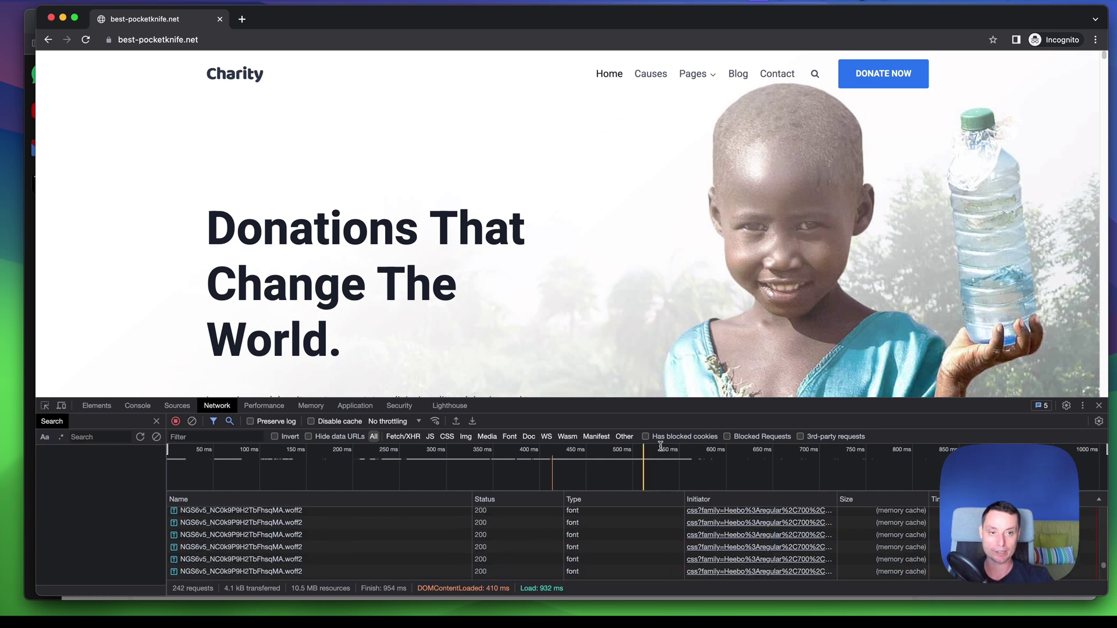
# - Open the site's Blog page and look through its posts down to the footer
pyautogui.click(737, 81)
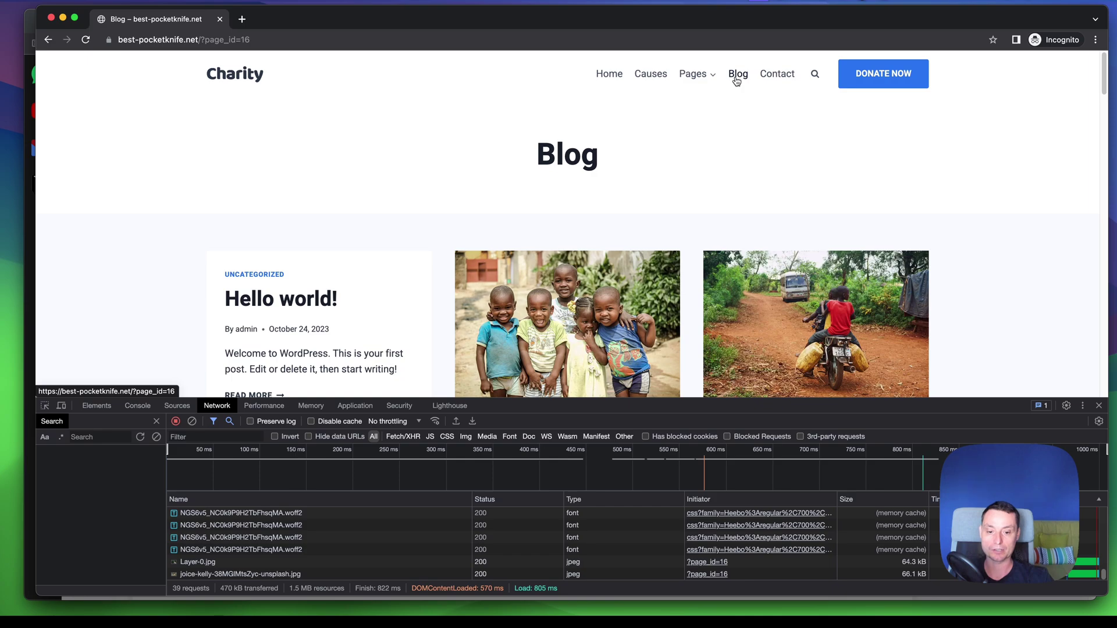
pyautogui.scroll(-15, 753, 143)
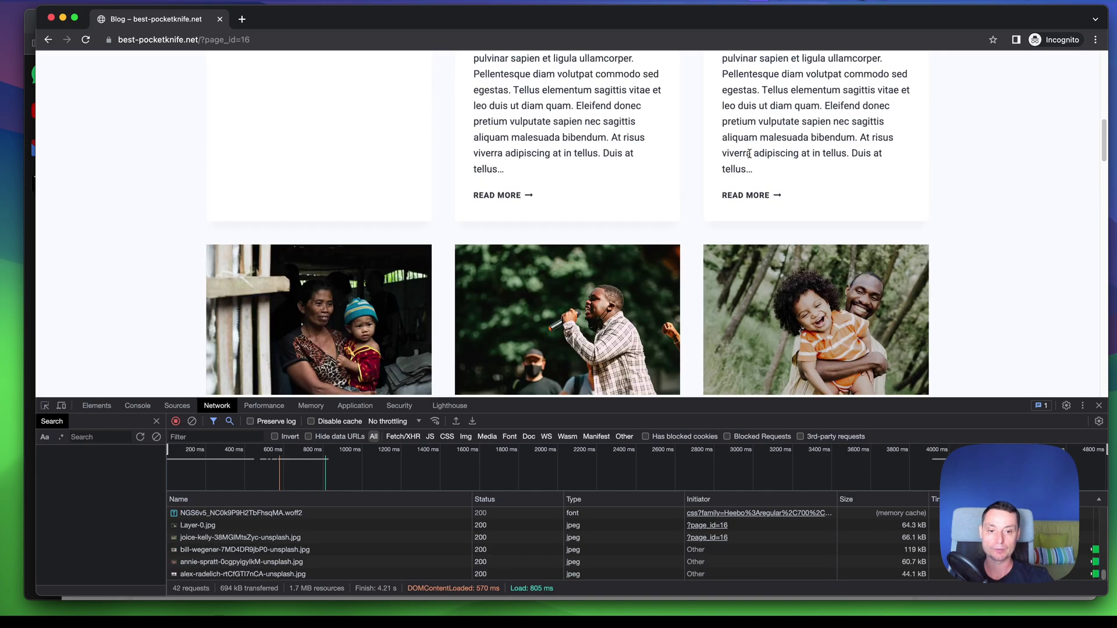
pyautogui.scroll(-15, 746, 155)
pyautogui.scroll(20, 746, 155)
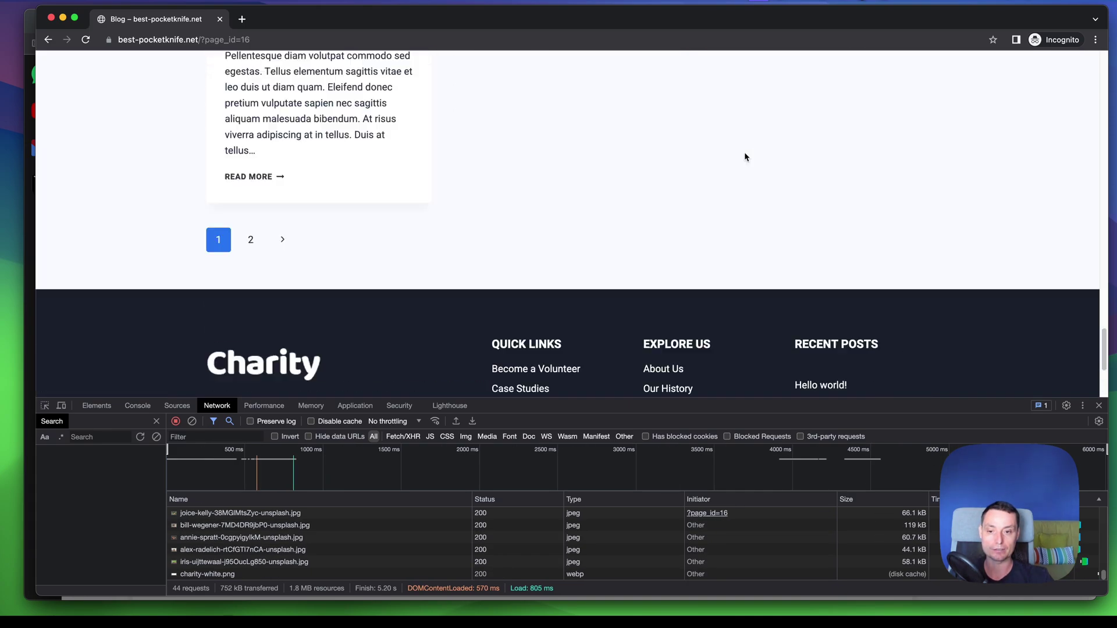
# - Reload the Blog page several times and compare its load times in the network log
pyautogui.click(301, 43)
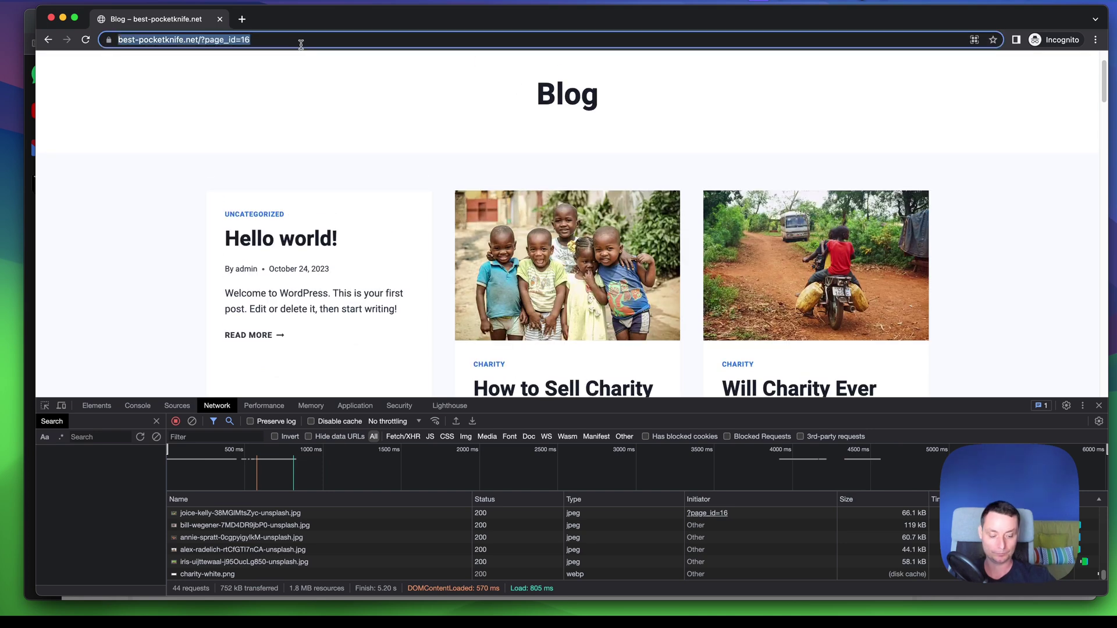
pyautogui.press('Return')
pyautogui.click(301, 45)
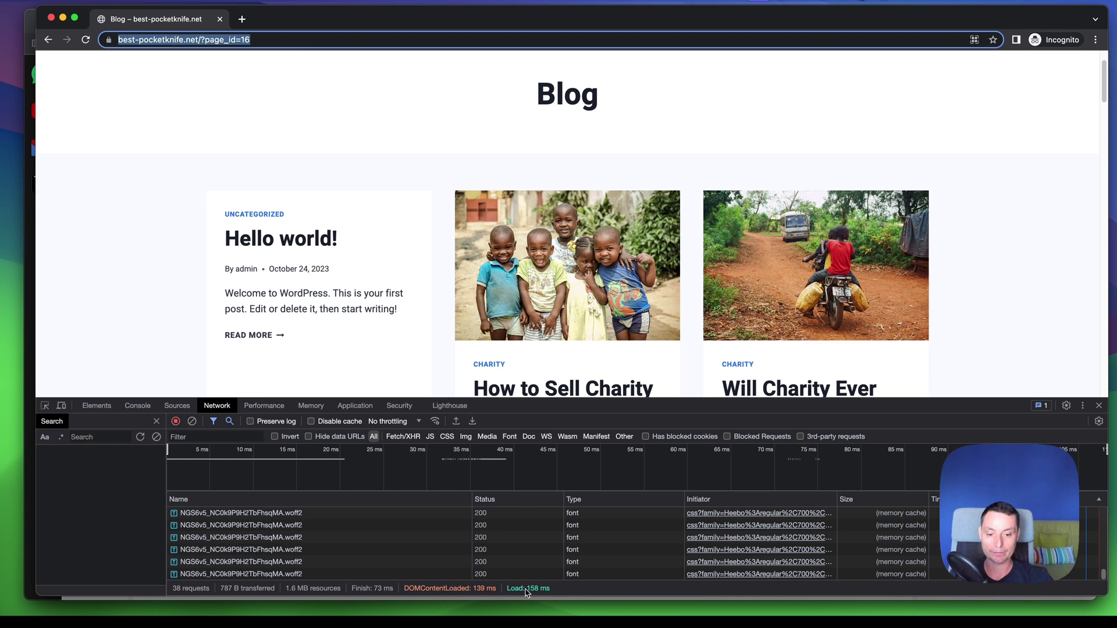
pyautogui.click(266, 42)
pyautogui.press('Return')
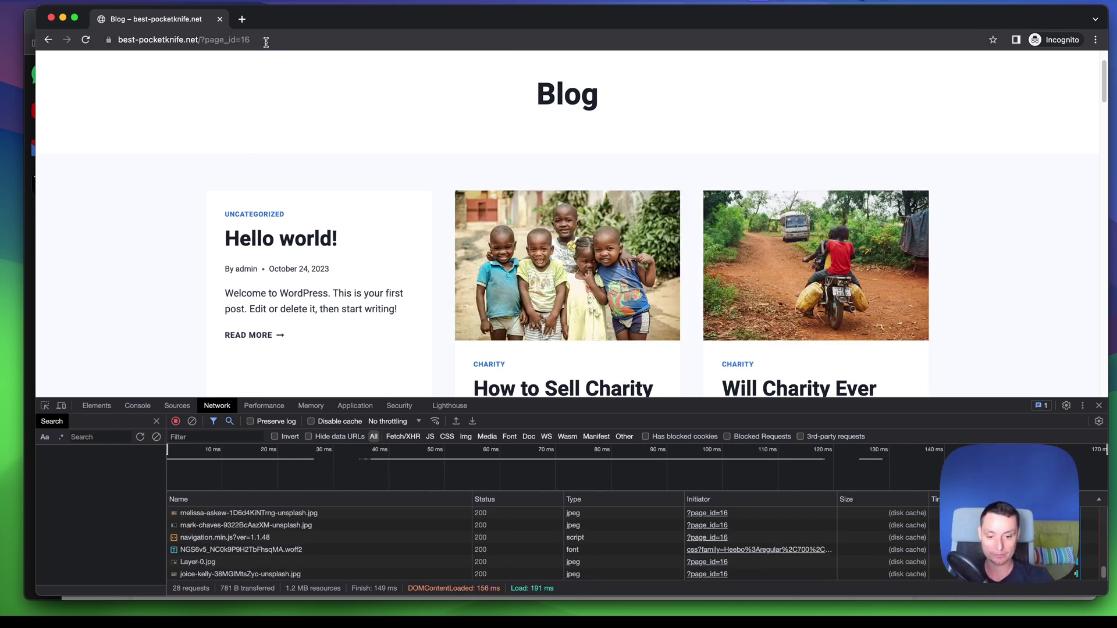
pyautogui.click(266, 42)
pyautogui.press('Return')
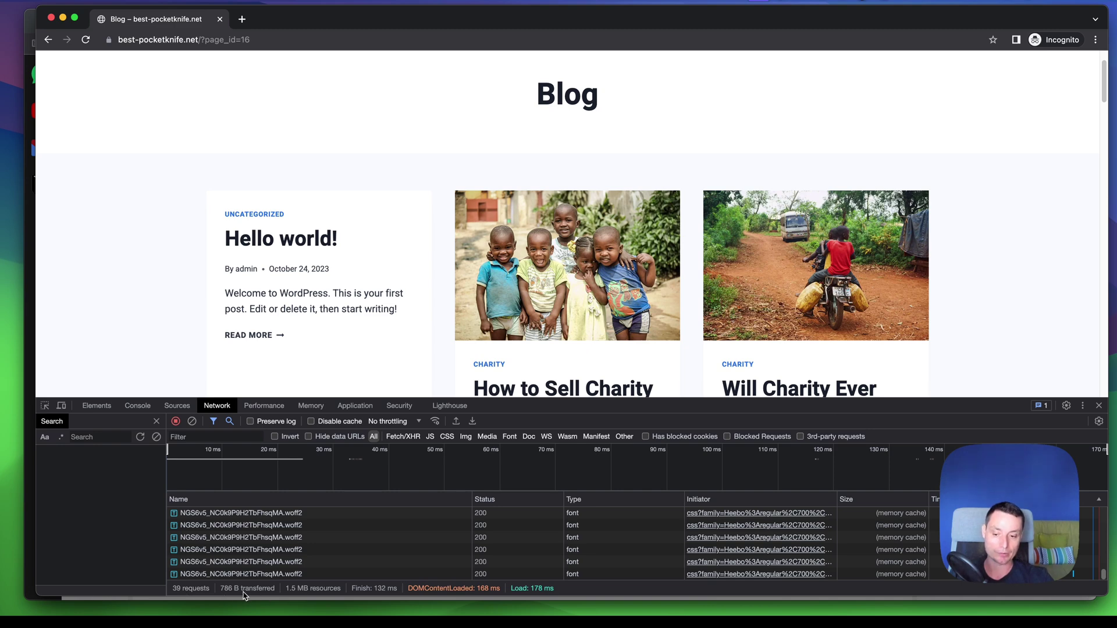
# - Inspect the response headers of the ?page_id=16 document request for the Cloudflare cache status and cache control
pyautogui.scroll(5, 547, 551)
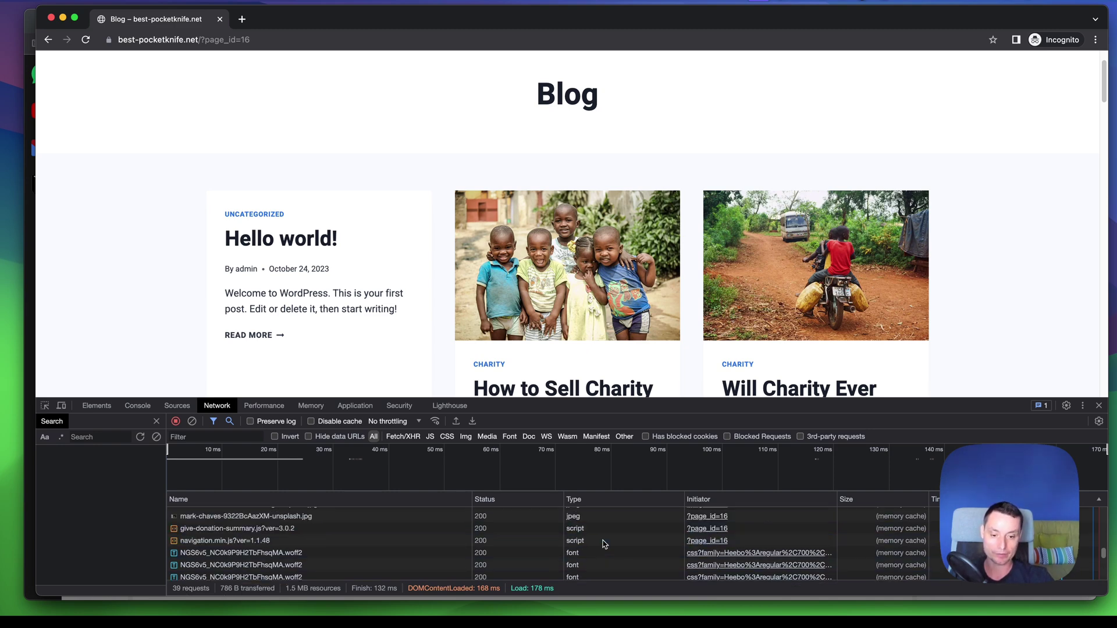
pyautogui.scroll(3, 357, 524)
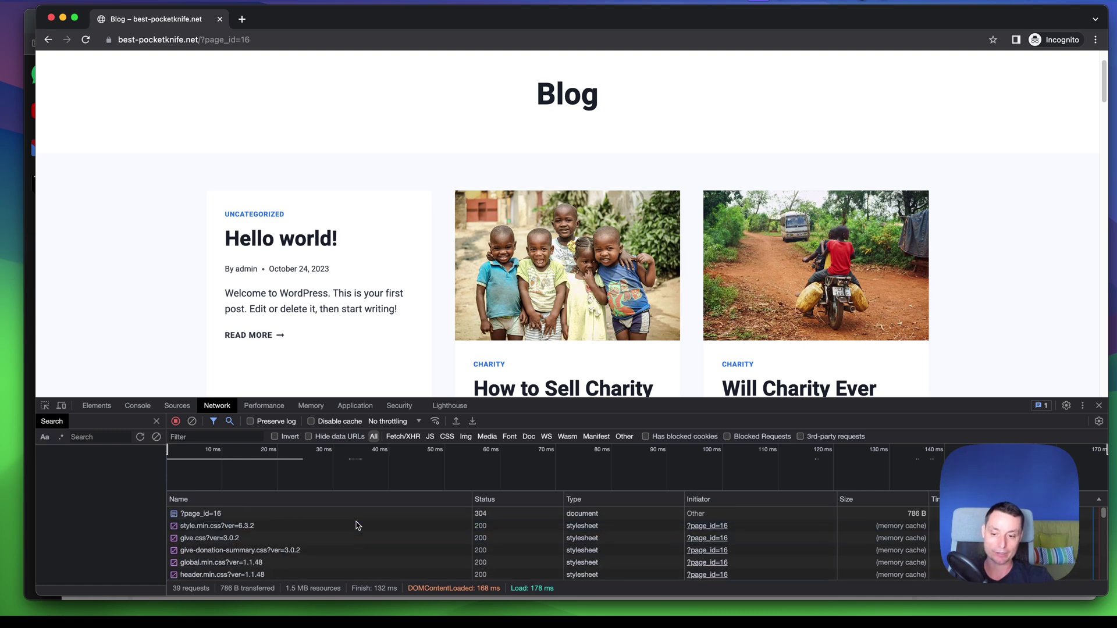
pyautogui.click(183, 515)
pyautogui.scroll(-3, 552, 553)
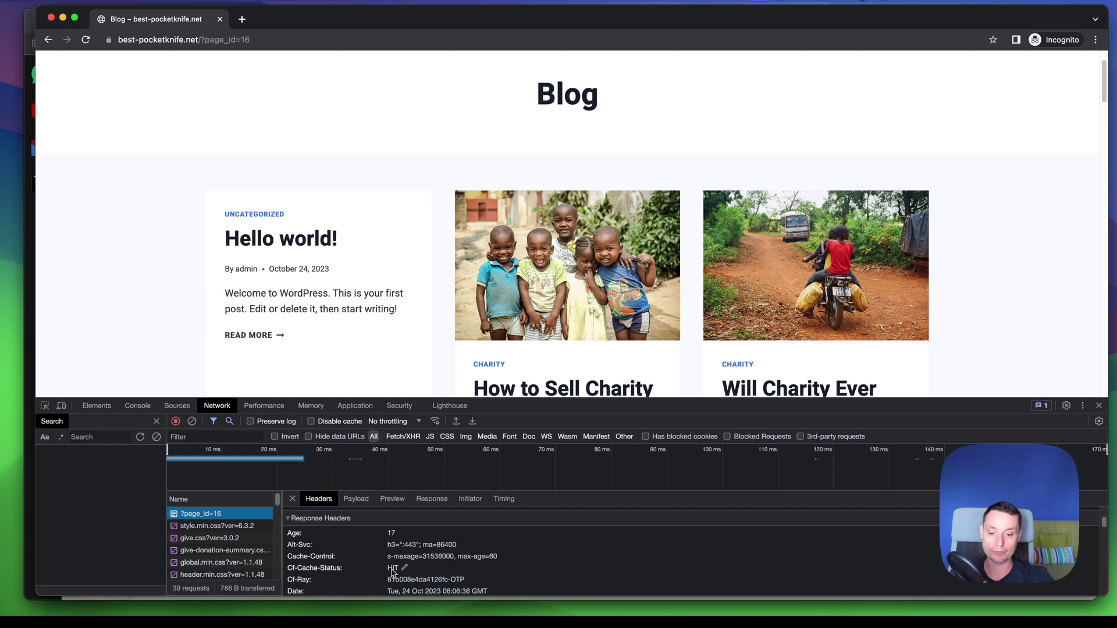
pyautogui.scroll(2, 451, 202)
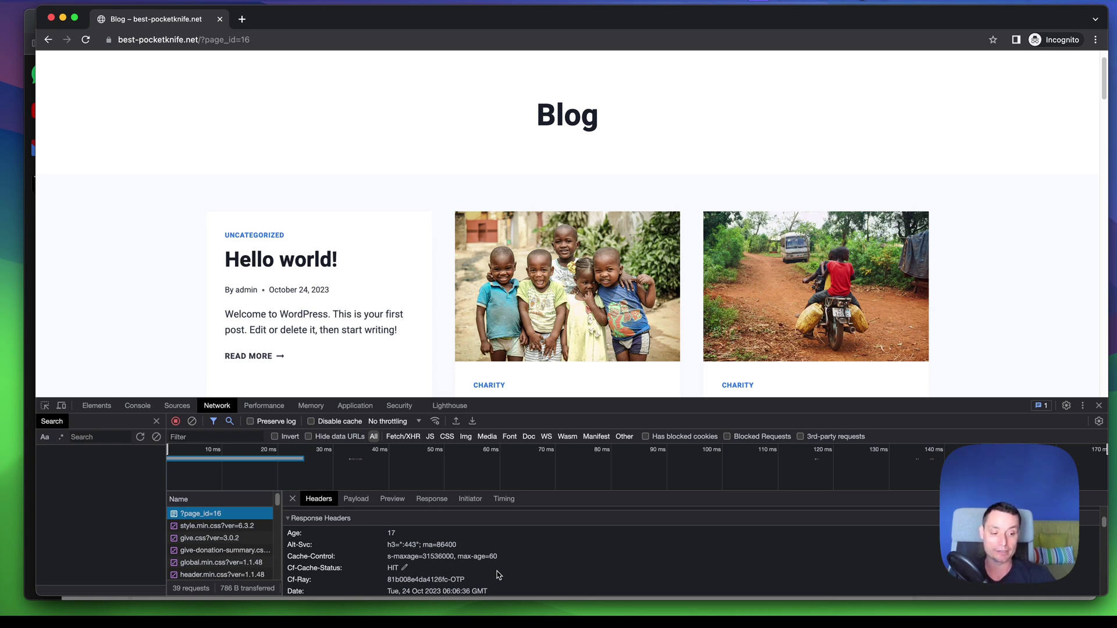
pyautogui.scroll(-3, 499, 575)
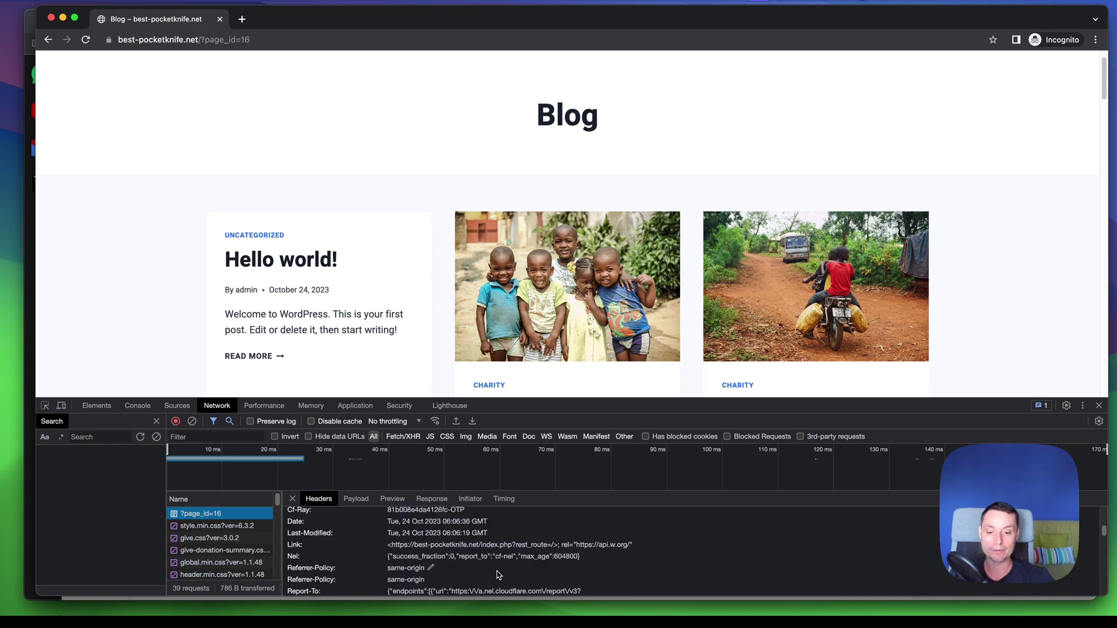
# - Return to the main browser window and review the Asset CleanUp: Page Speed Booster plugin page and its description
pyautogui.press('super+r')
pyautogui.click(63, 18)
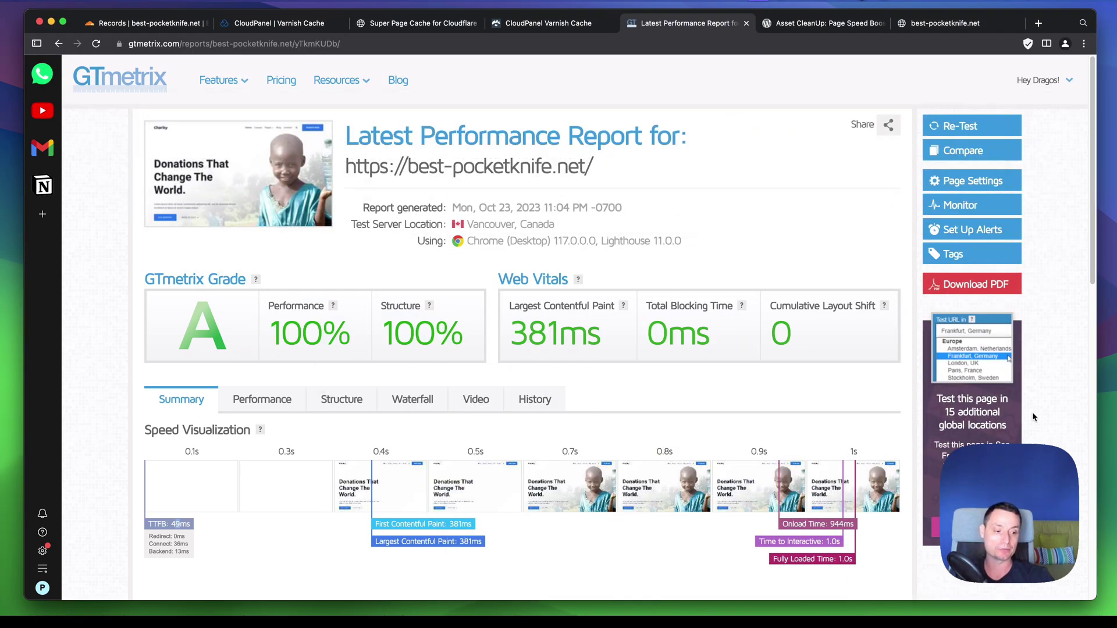
pyautogui.click(802, 22)
pyautogui.scroll(5, 804, 278)
pyautogui.scroll(6, 804, 278)
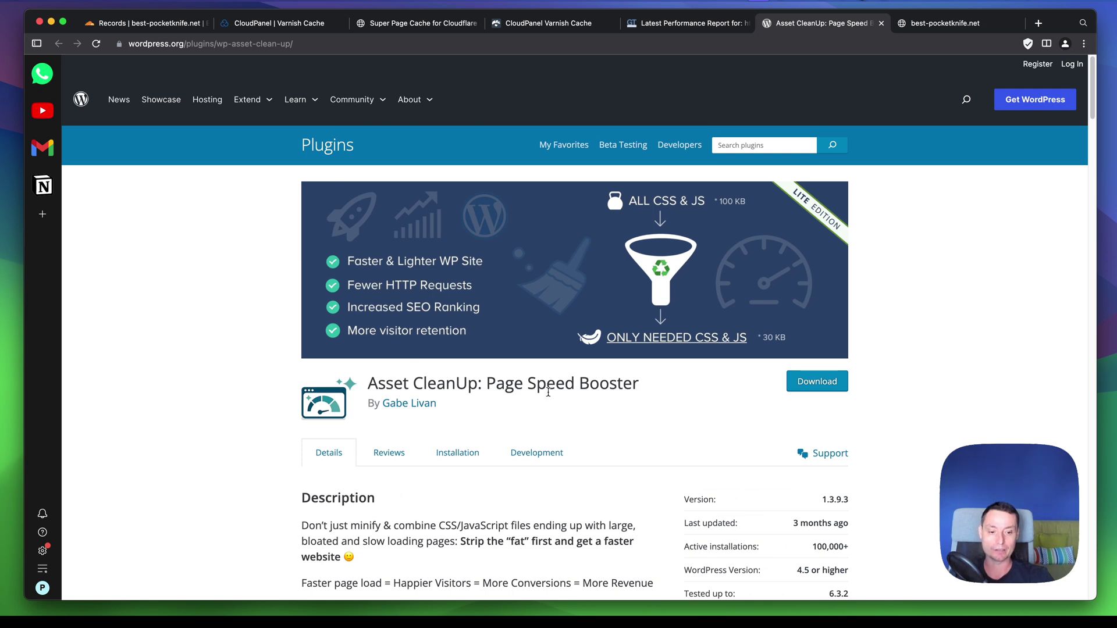
pyautogui.scroll(-5, 586, 384)
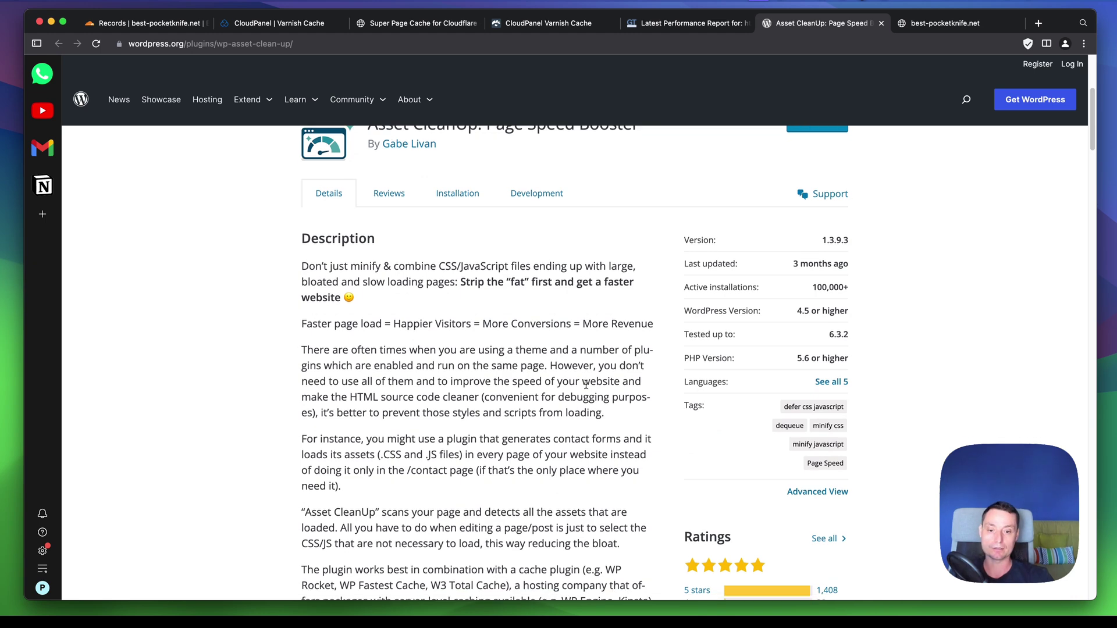
pyautogui.scroll(-2, 586, 384)
pyautogui.scroll(3, 585, 384)
# - Go back to the GTmetrix report and examine the homepage's waterfall chart through to its last request
pyautogui.hotkey('ctrl', 'shift', 'Tab')
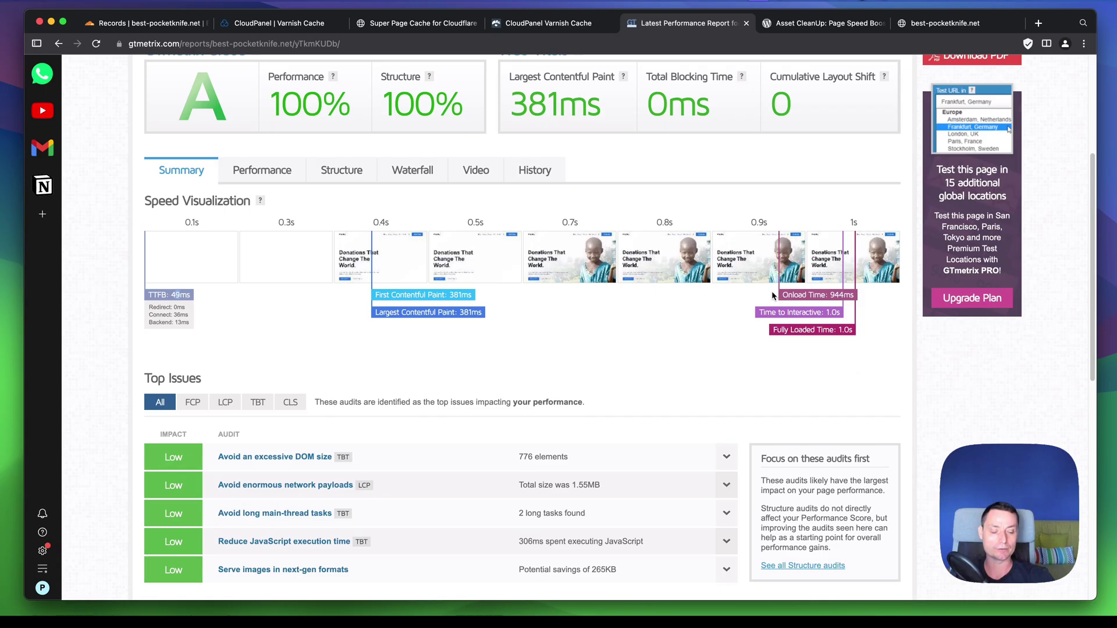
pyautogui.scroll(5, 771, 295)
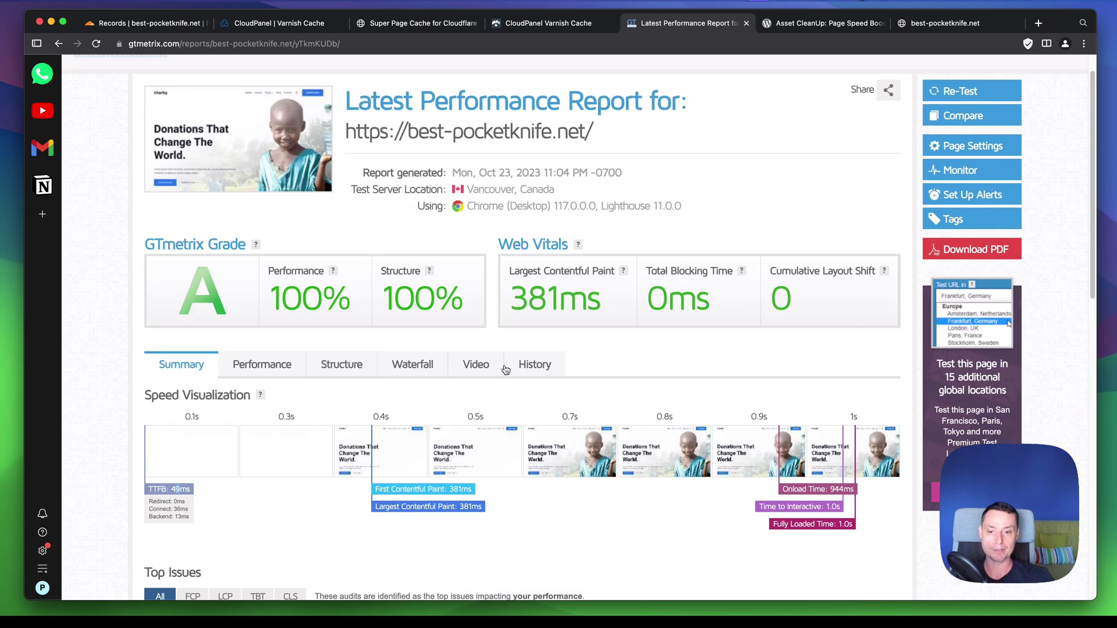
pyautogui.click(425, 370)
pyautogui.scroll(-5, 543, 413)
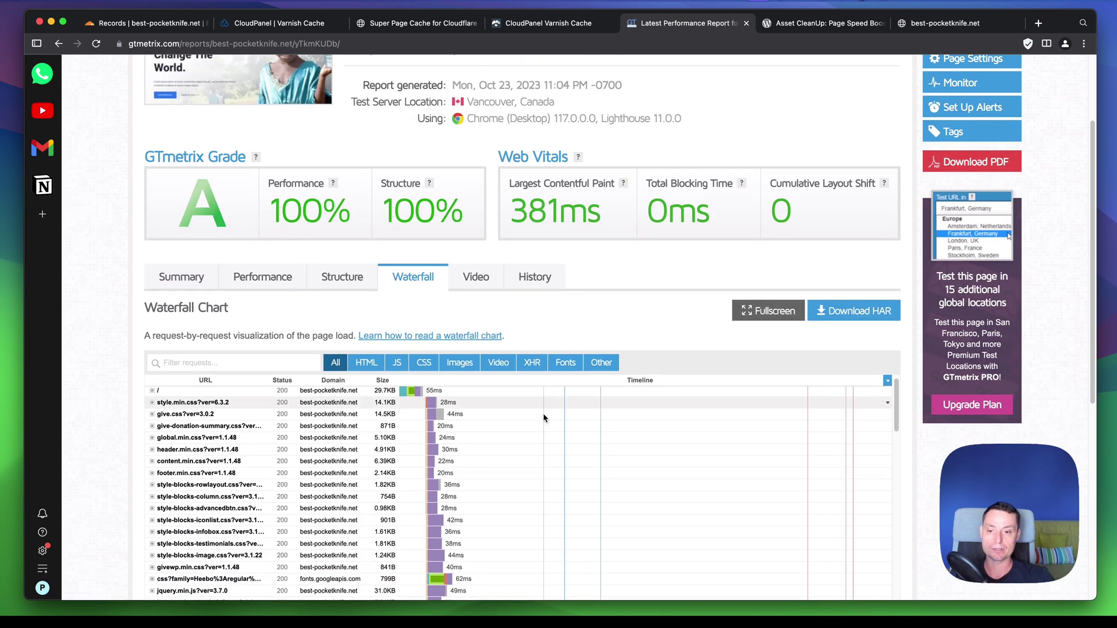
pyautogui.scroll(-10, 623, 432)
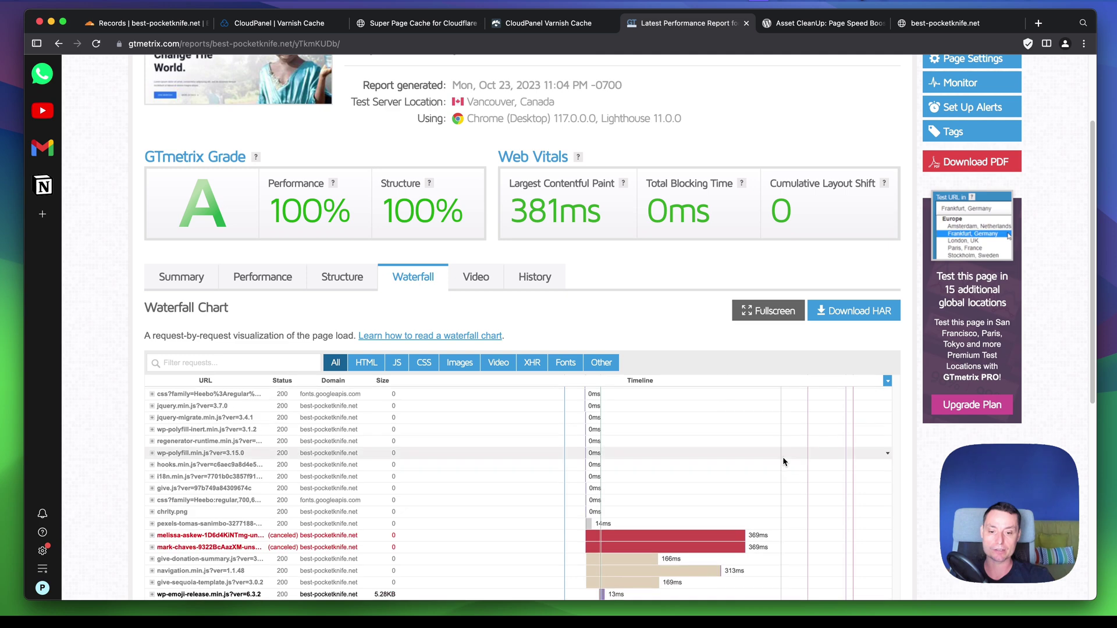
pyautogui.scroll(-10, 783, 460)
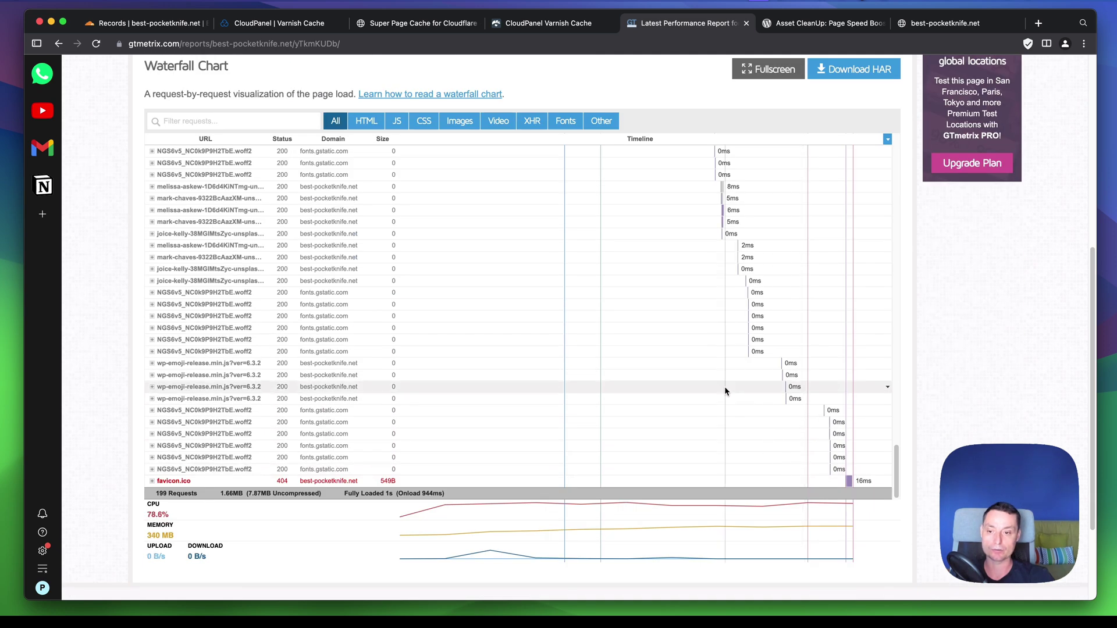
pyautogui.scroll(-1, 648, 346)
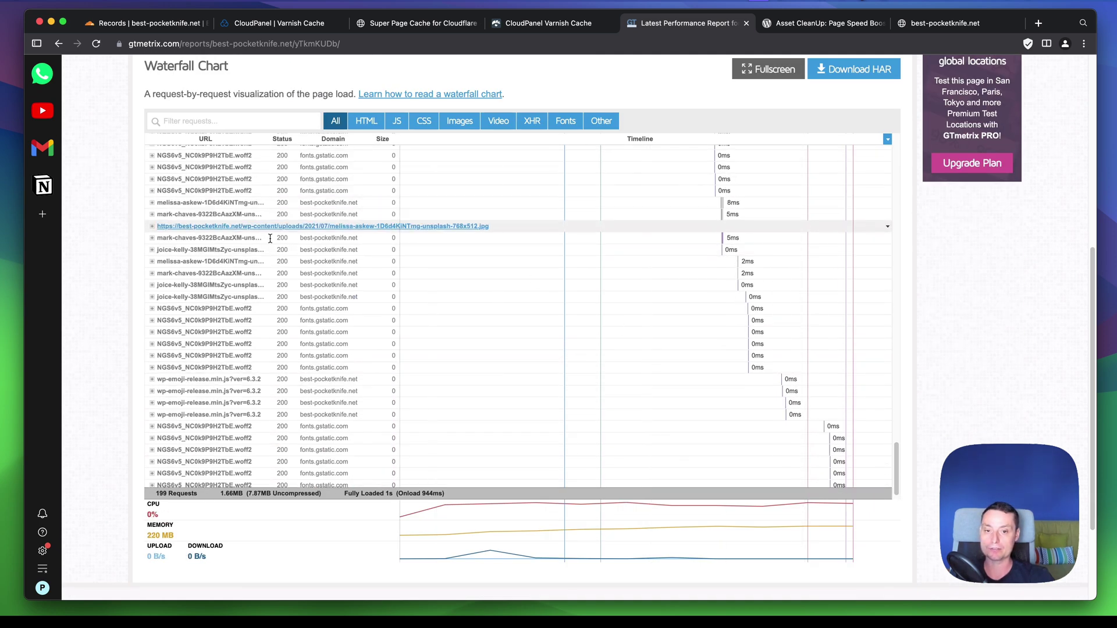
pyautogui.scroll(-5, 625, 268)
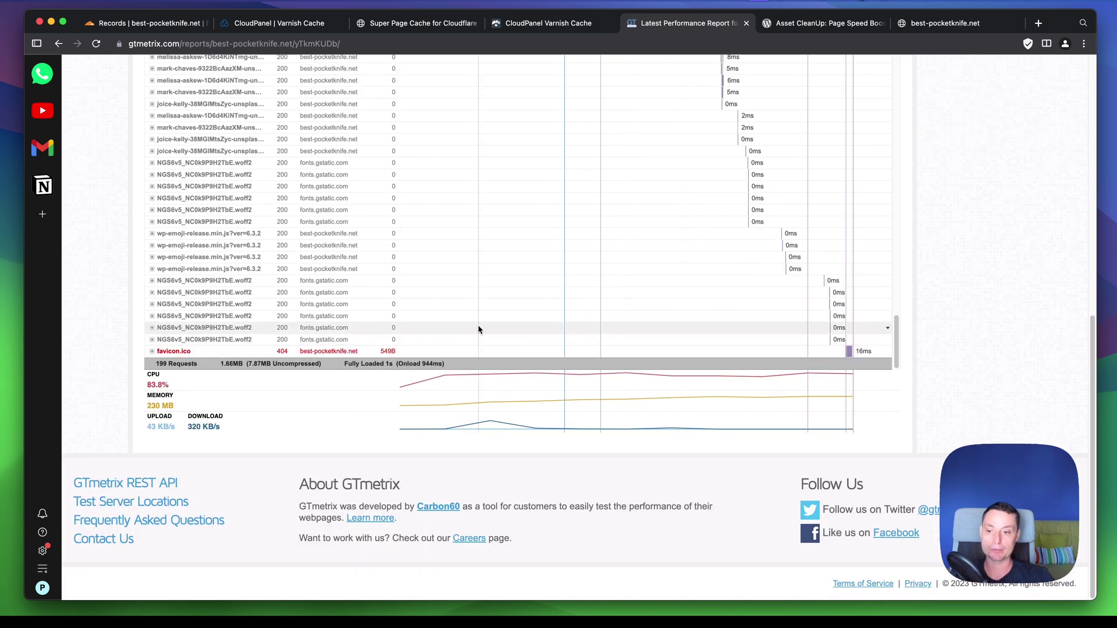
pyautogui.scroll(5, 411, 317)
pyautogui.scroll(15, 411, 318)
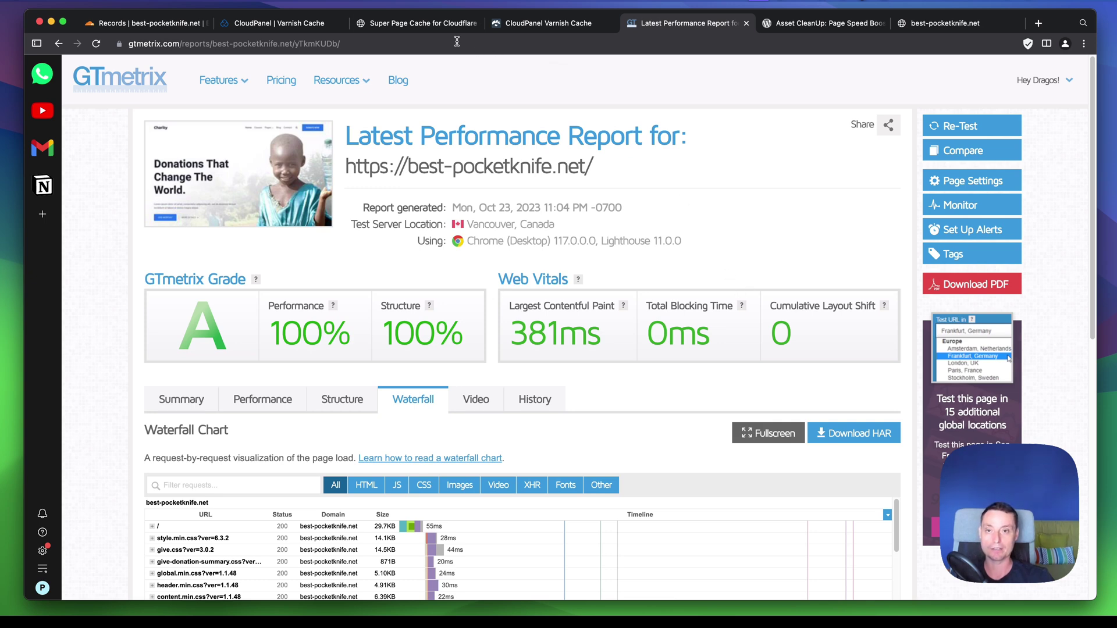
# - Open the Super Page Cache for Cloudflare settings and review the Other and Third Party options, including the WooCommerce and Easy Digital Downloads exclusions
pyautogui.click(433, 30)
pyautogui.click(455, 252)
pyautogui.scroll(-3, 582, 281)
pyautogui.scroll(3, 581, 280)
pyautogui.click(386, 250)
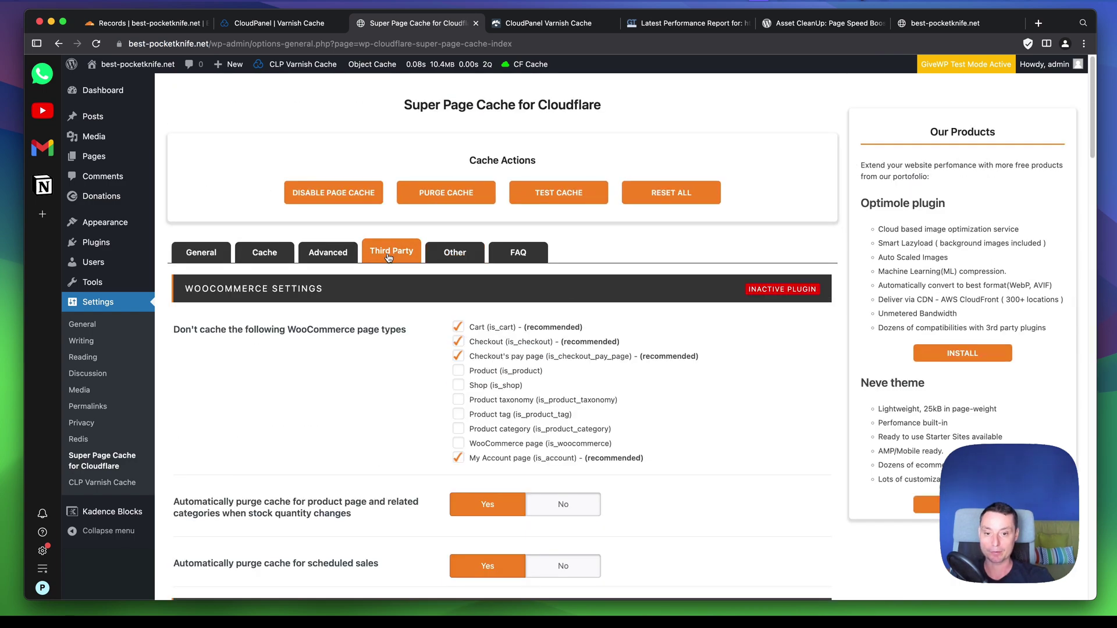
pyautogui.scroll(-5, 589, 326)
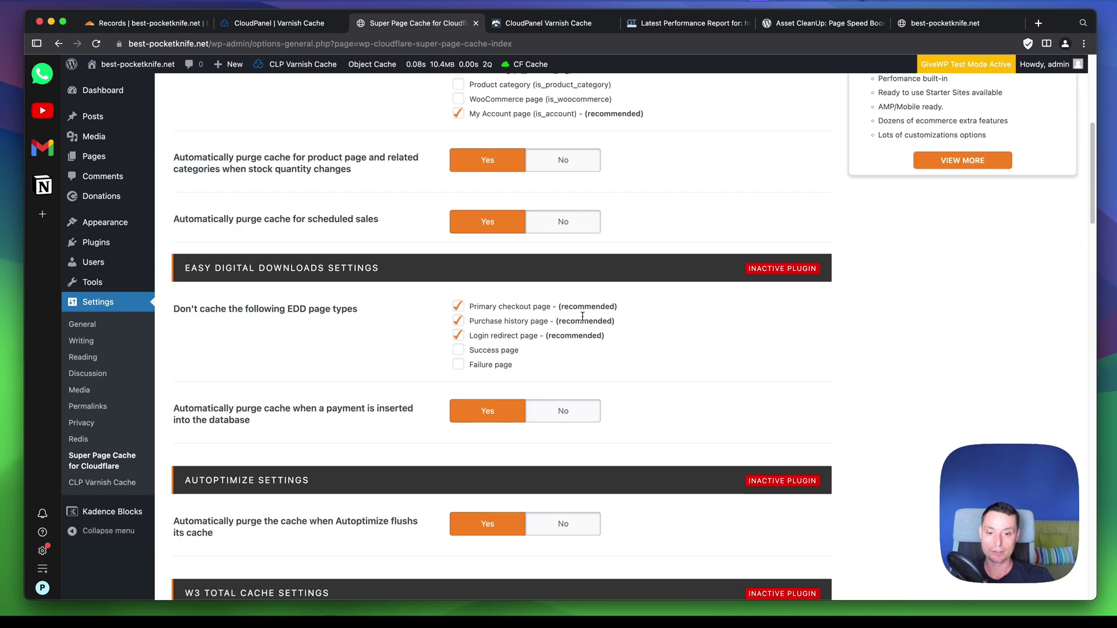
pyautogui.scroll(3, 596, 273)
pyautogui.scroll(-5, 600, 294)
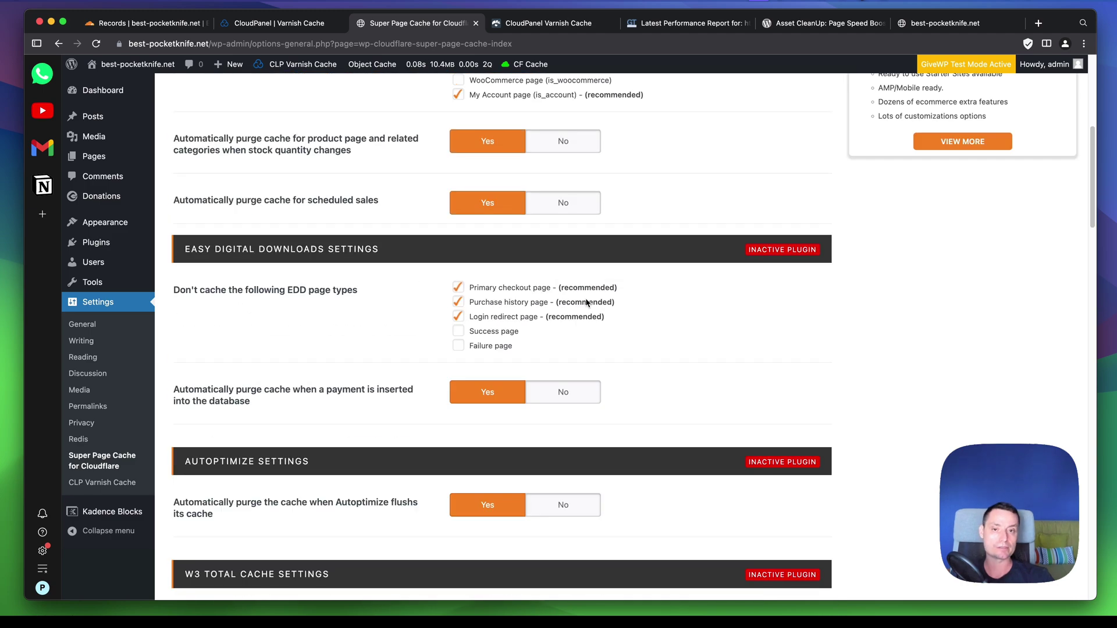
pyautogui.scroll(6, 586, 299)
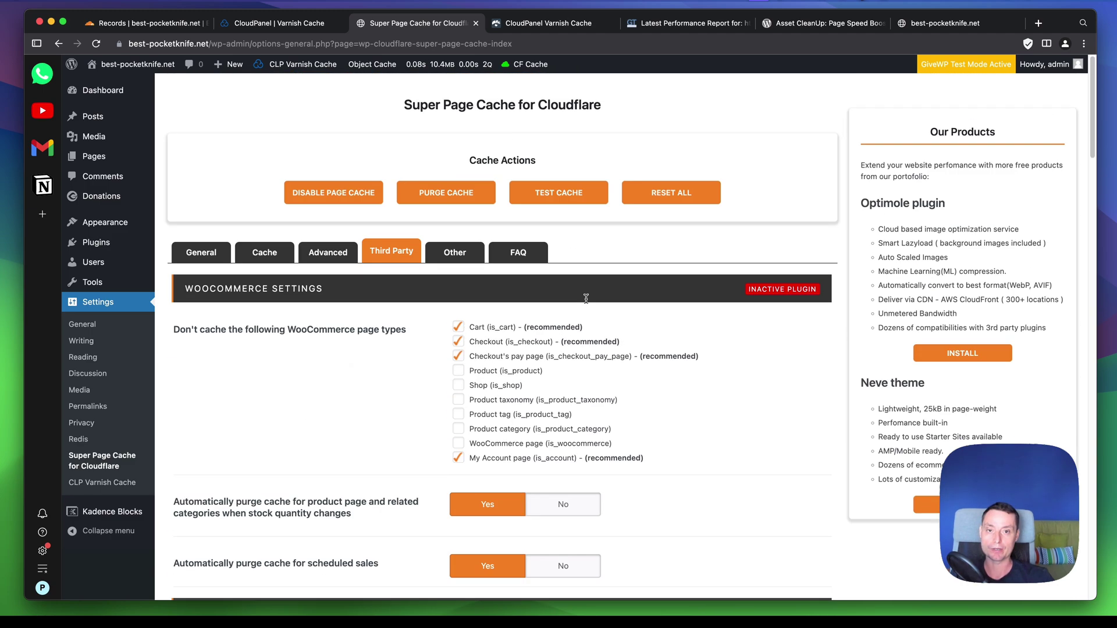